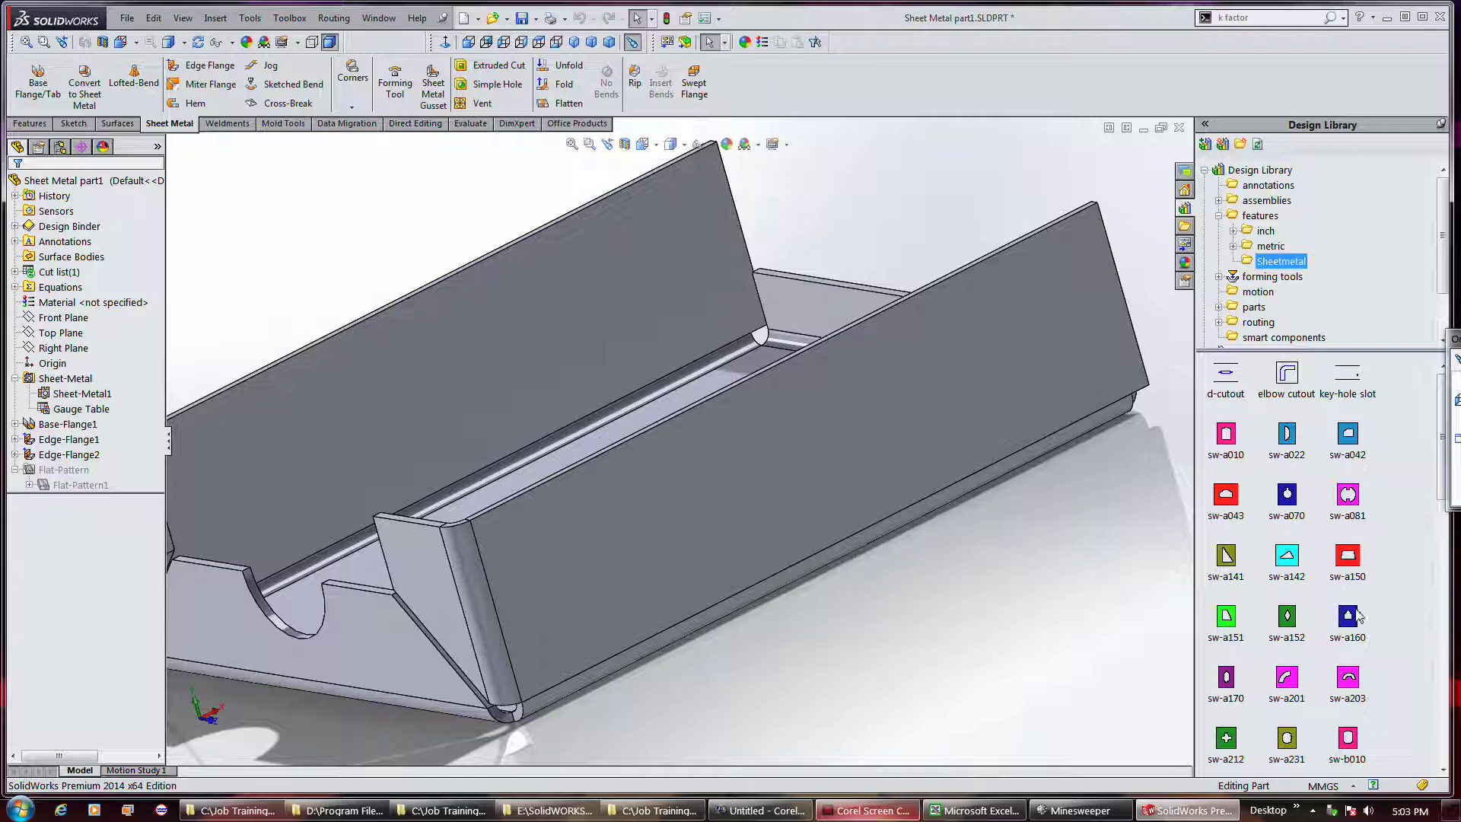
- Place the sw-a081 cutout from the Sheetmetal library on the outer face of the near side flange and open its location sketch
drag(1363, 506, 1151, 500)
drag(1354, 505, 578, 463)
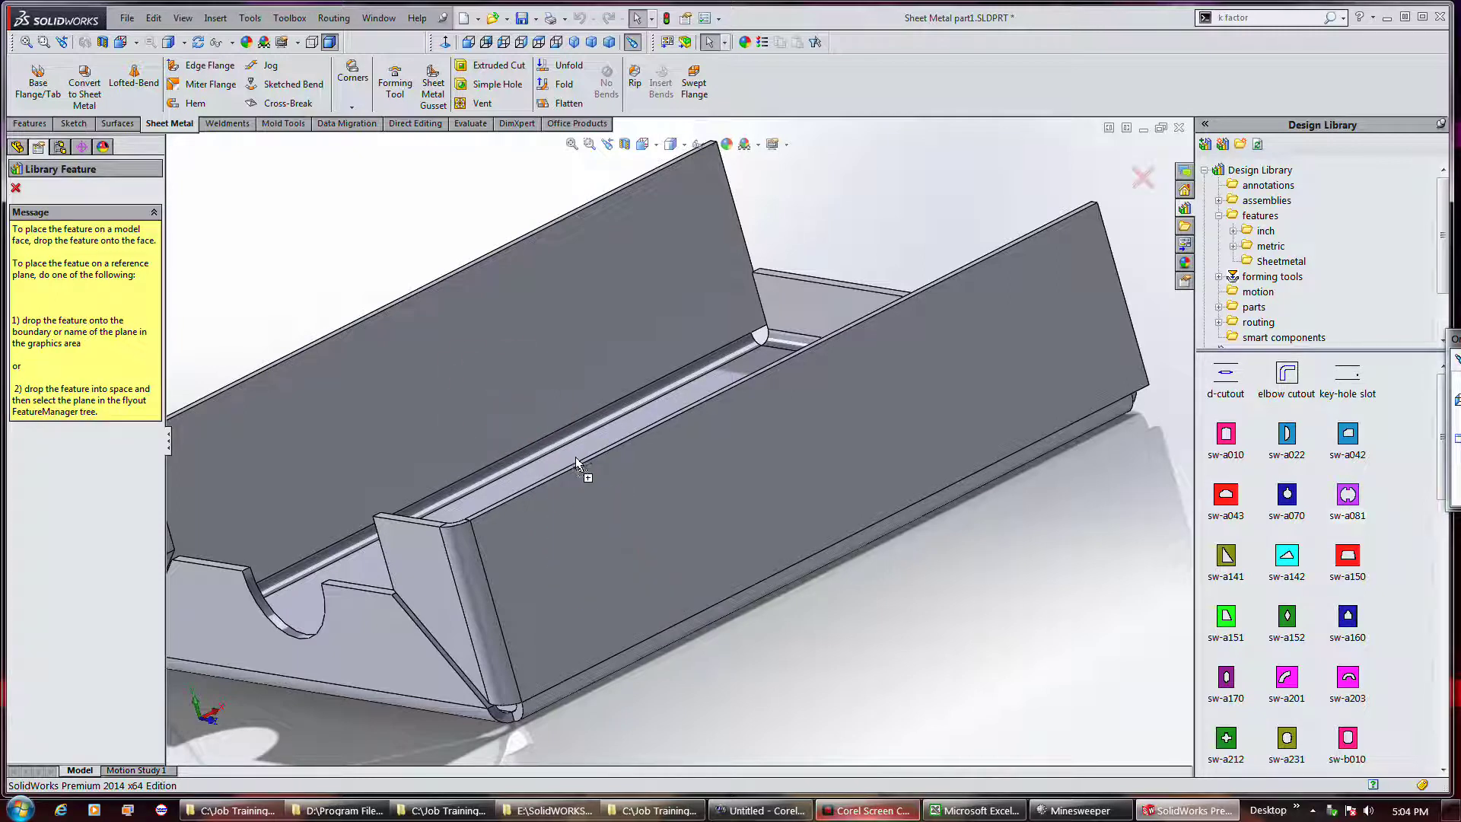
drag(577, 463, 622, 556)
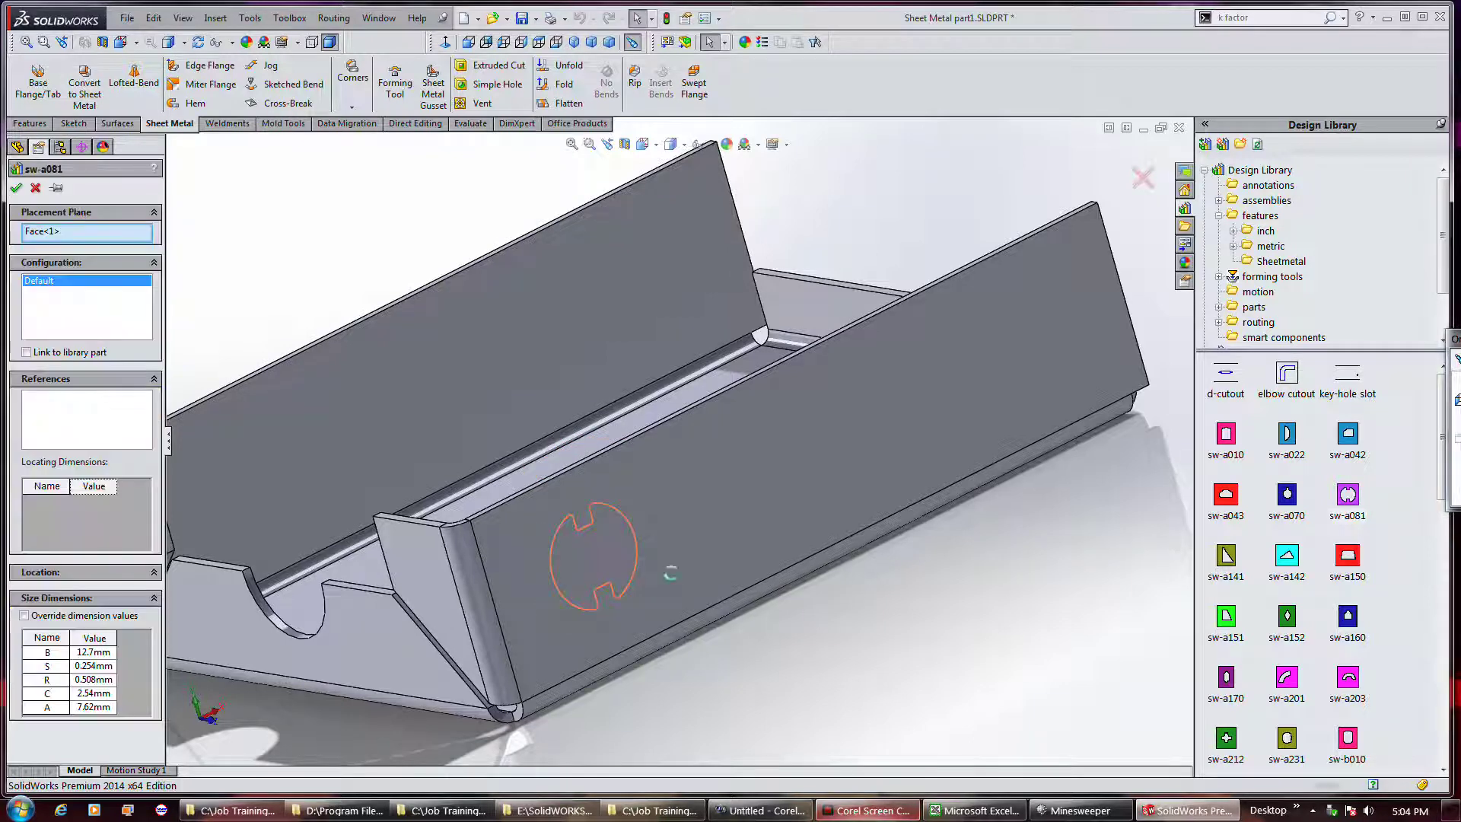
right_click(673, 573)
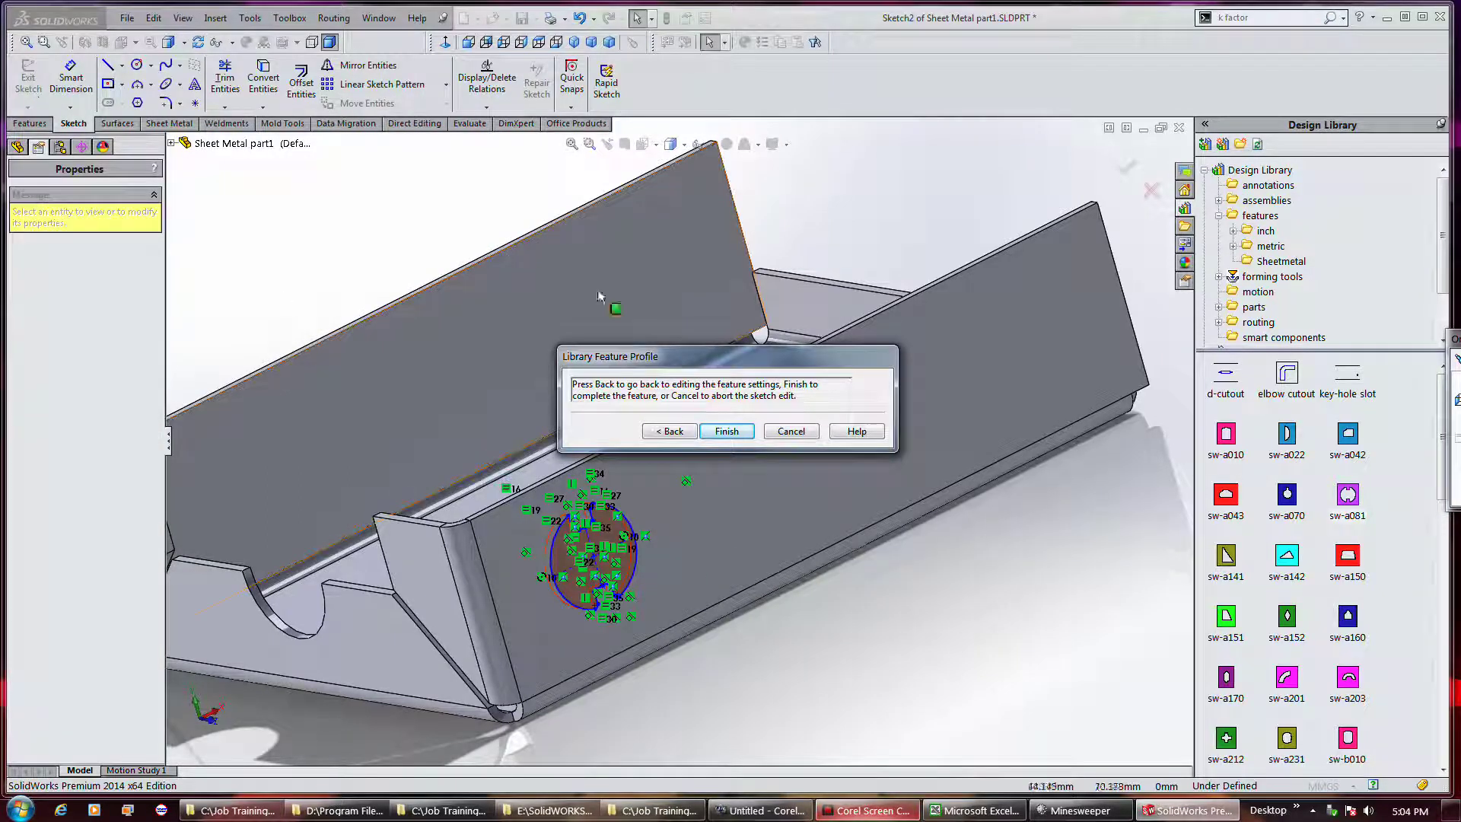
- Dimension the cutout's vertical centerline 20 mm from the flange's near end edge at the corner bend
drag(669, 357, 883, 257)
click(67, 76)
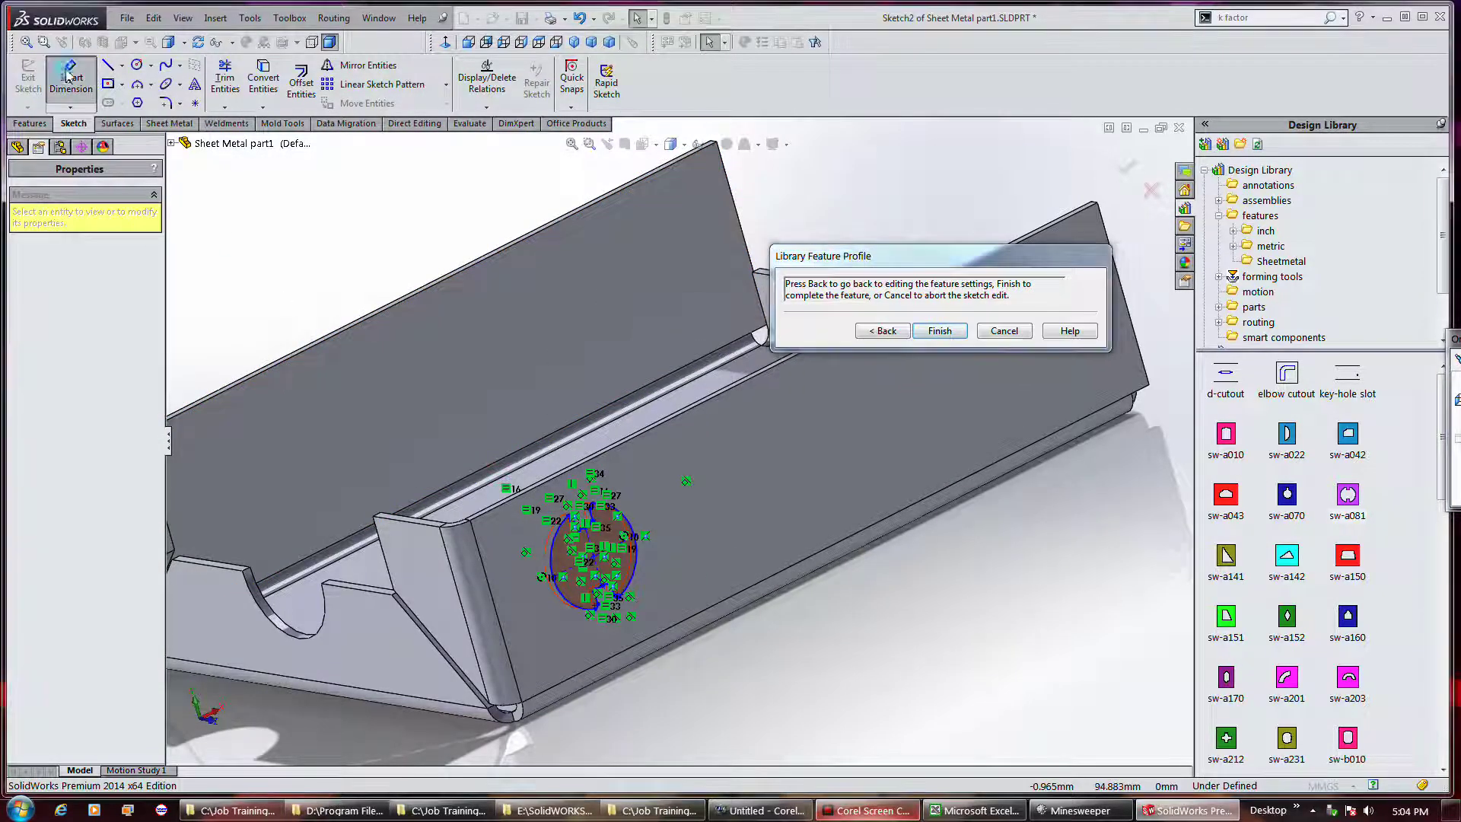
scroll(597, 498, down, 5)
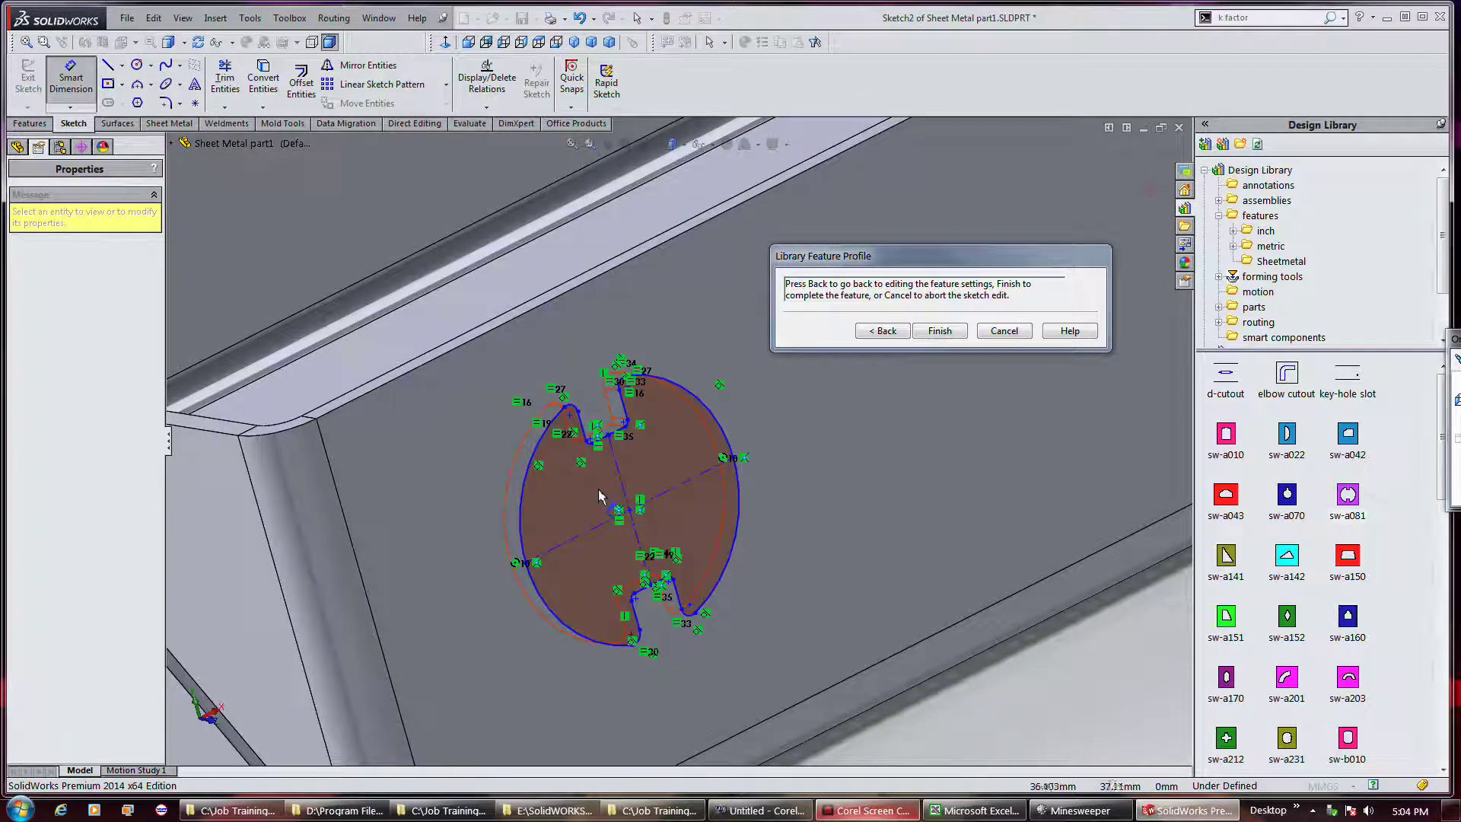
click(619, 488)
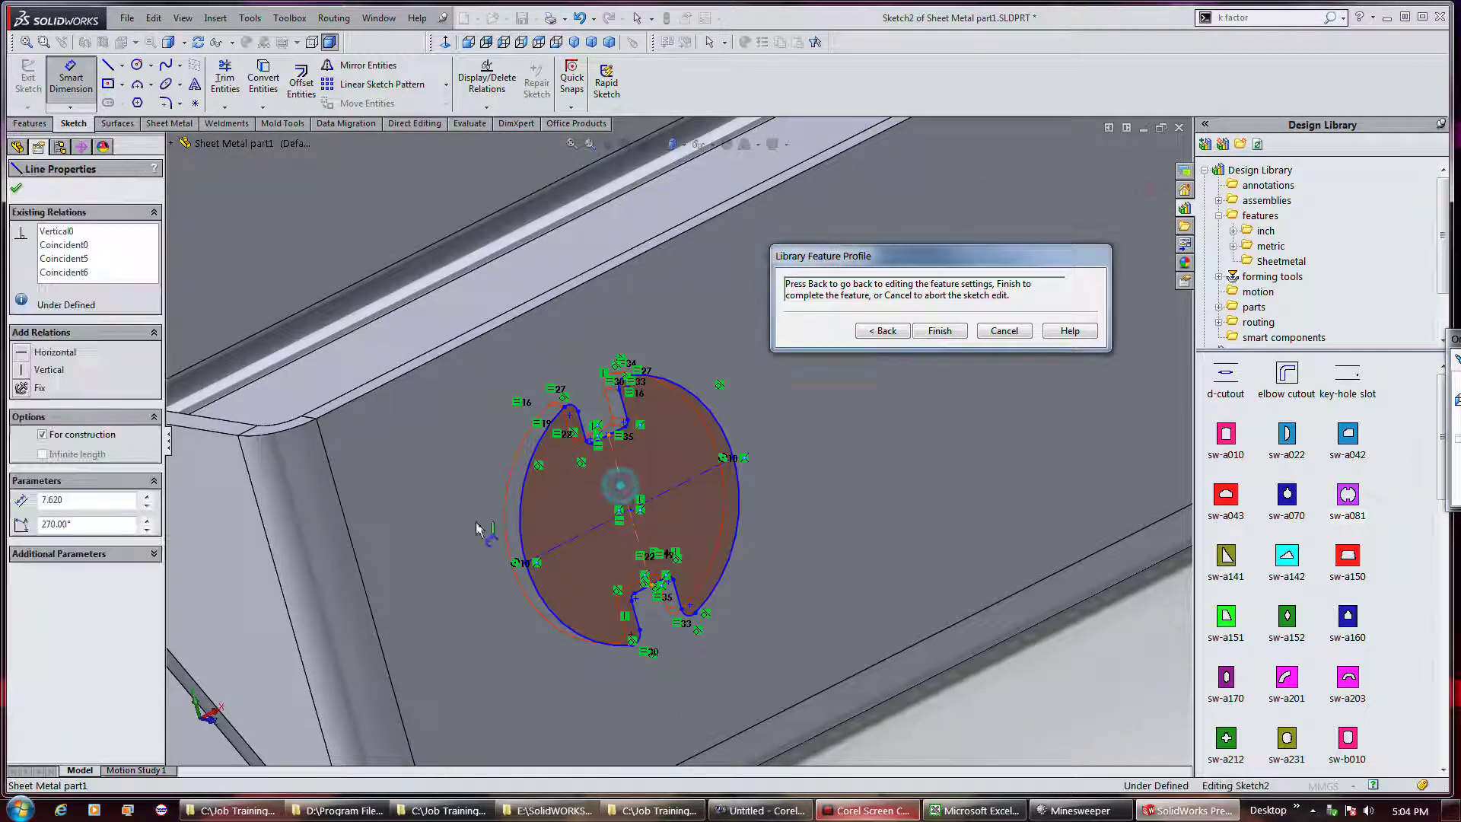
click(364, 570)
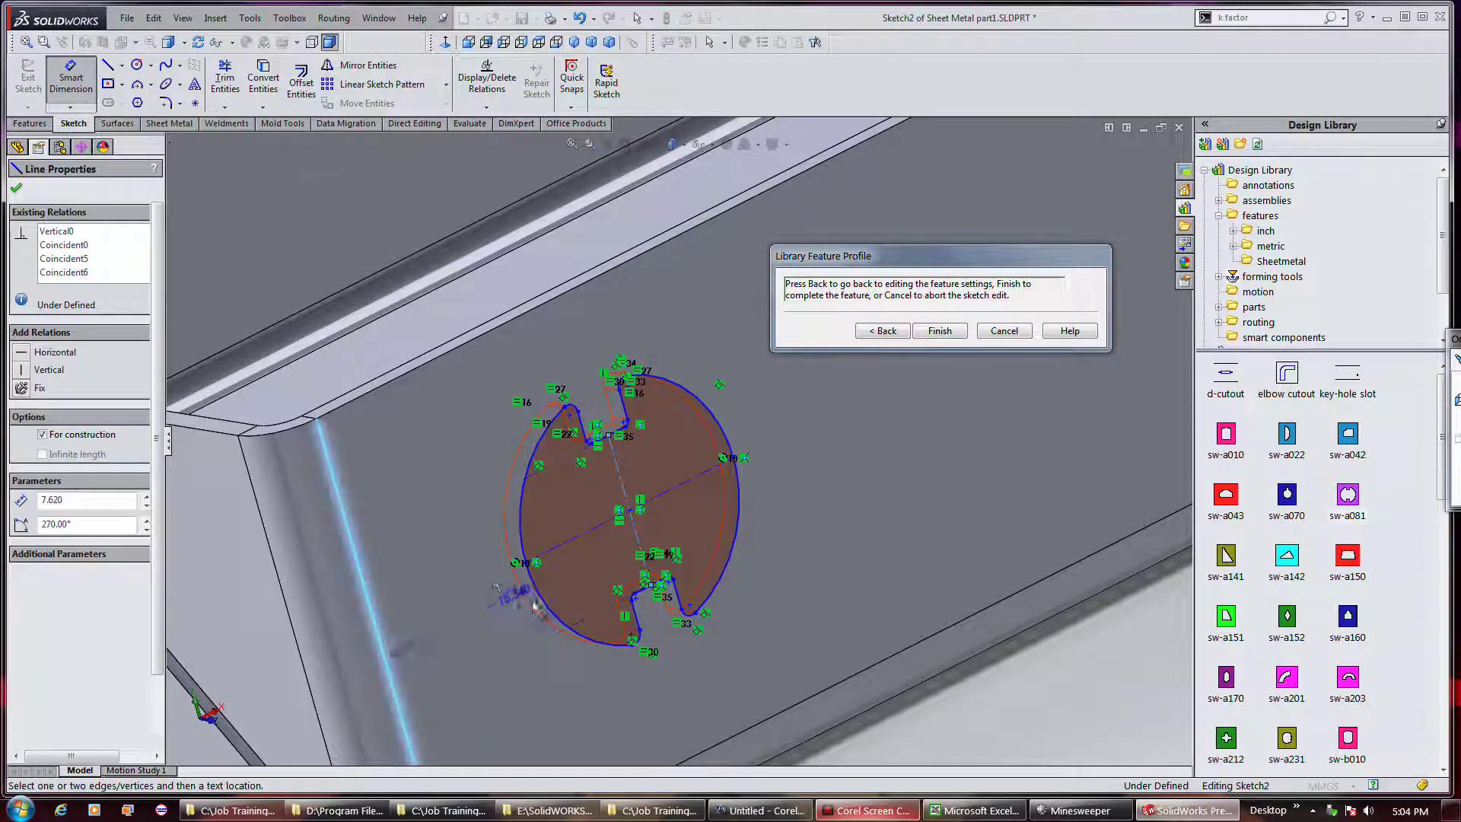
click(448, 461)
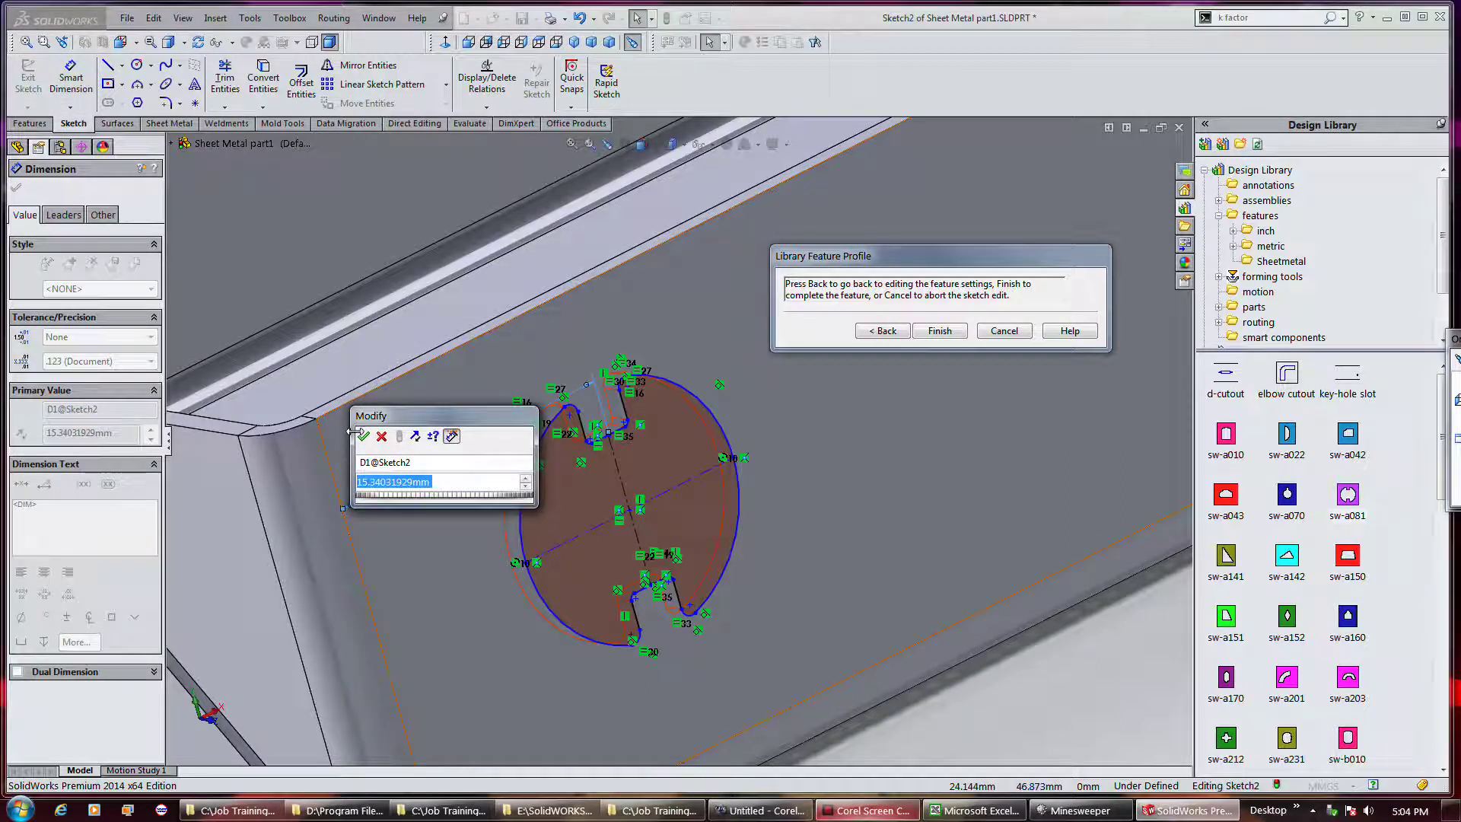
text(20)
key(Return)
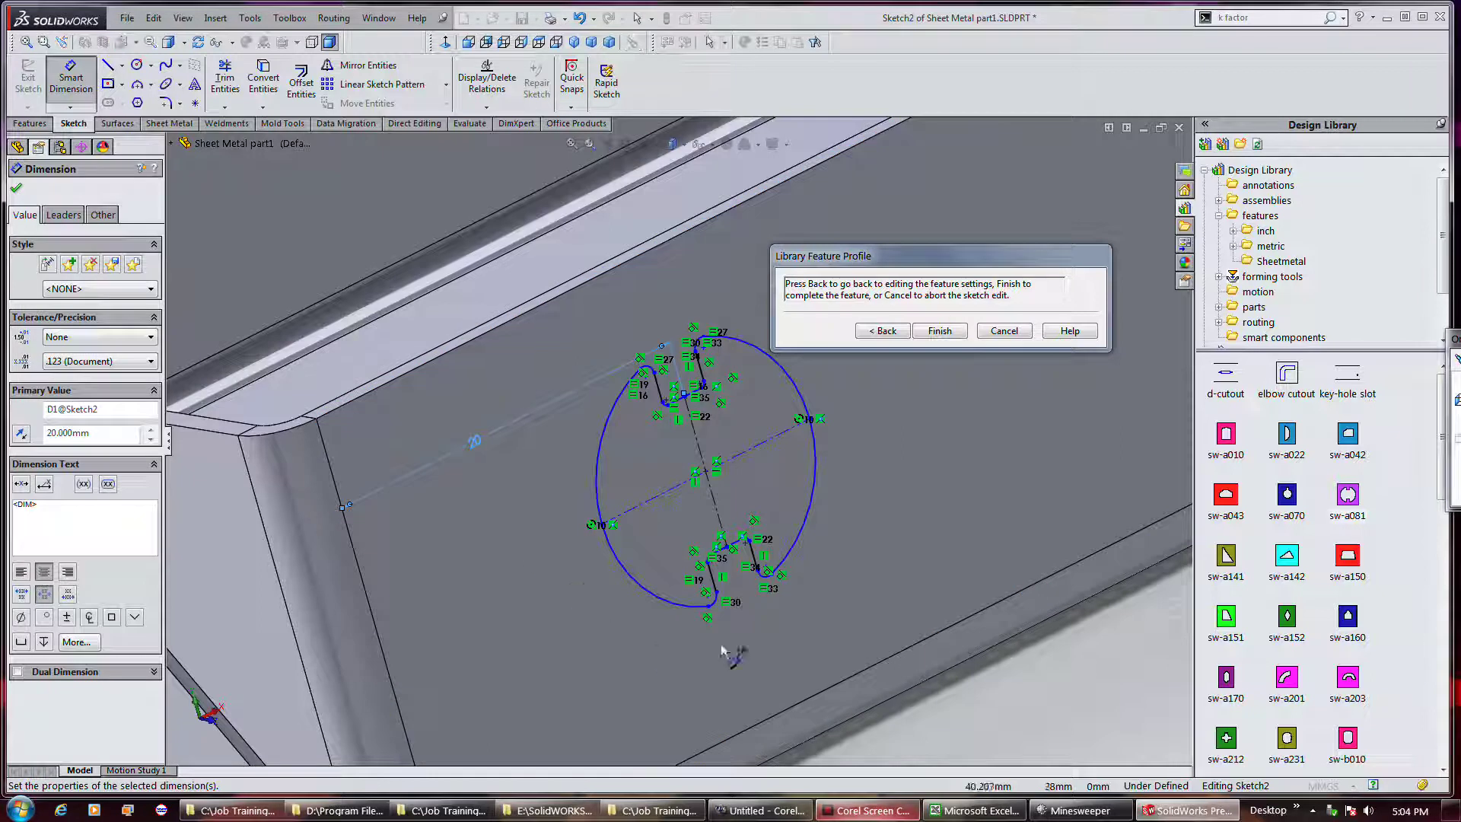
- Dimension the cutout's horizontal centerline 10 mm below the flange's upper edge and return to the library feature settings
click(580, 281)
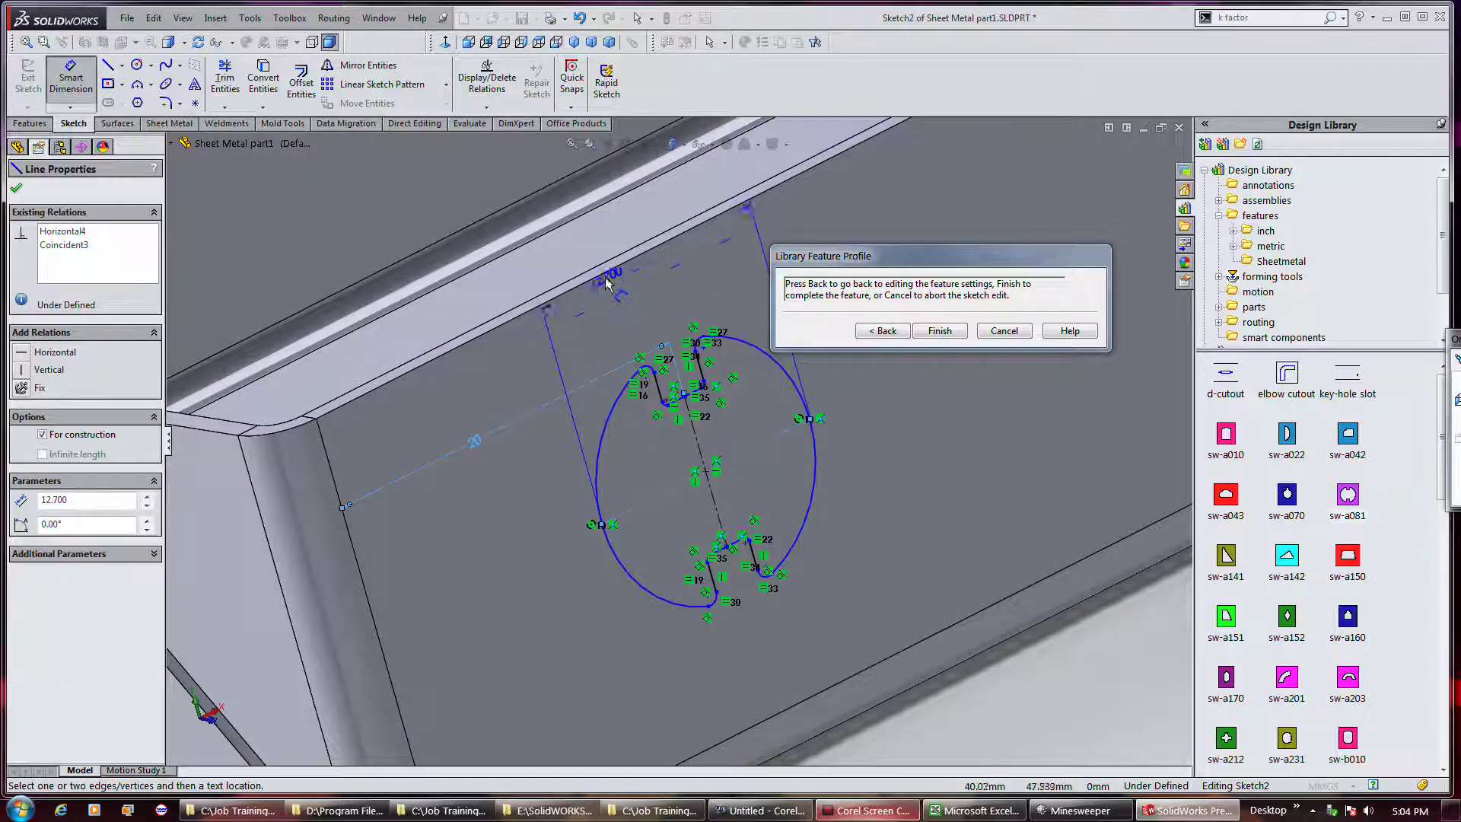
click(601, 525)
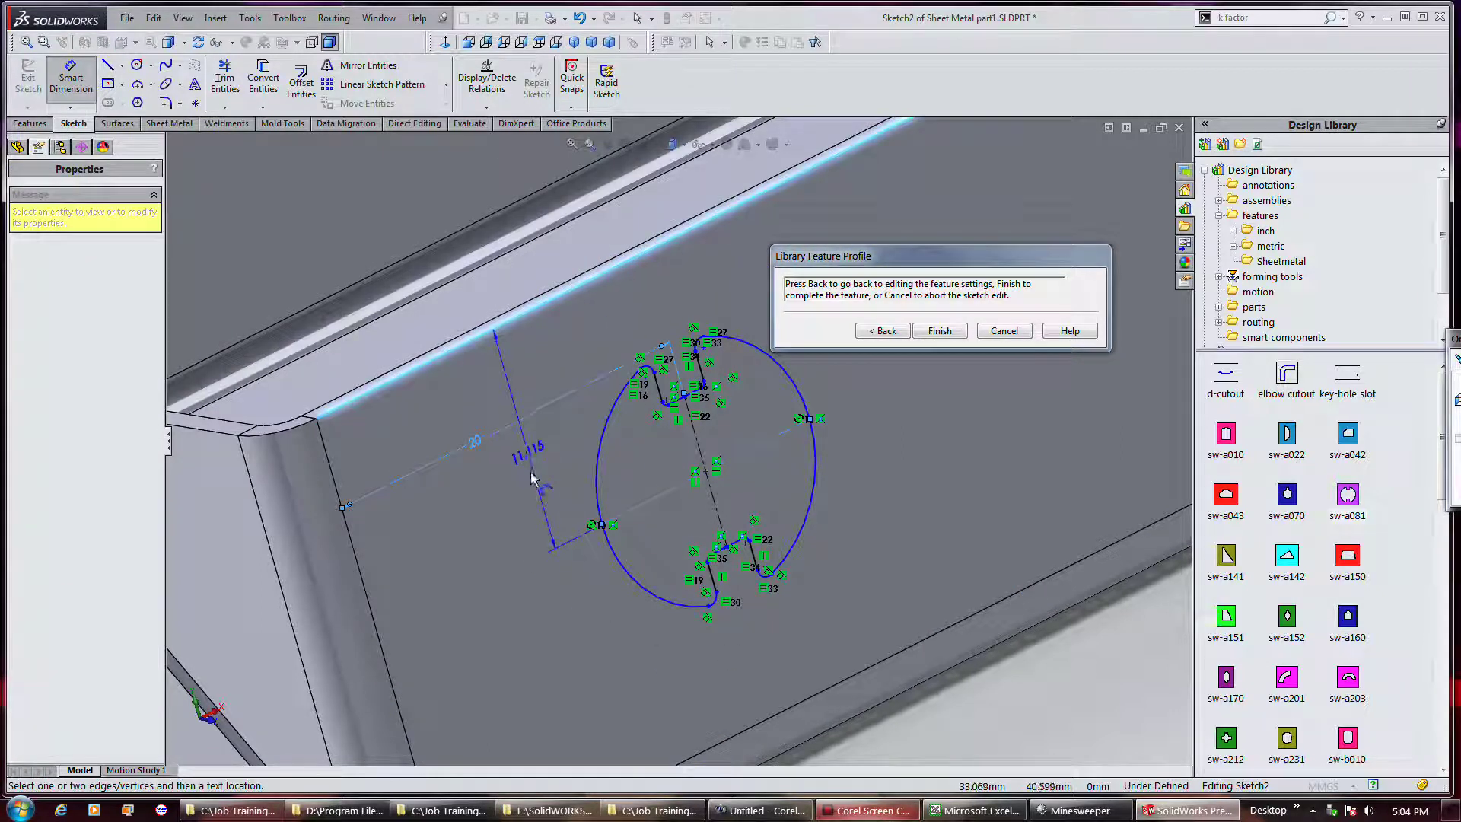
click(531, 478)
text(10)
key(Return)
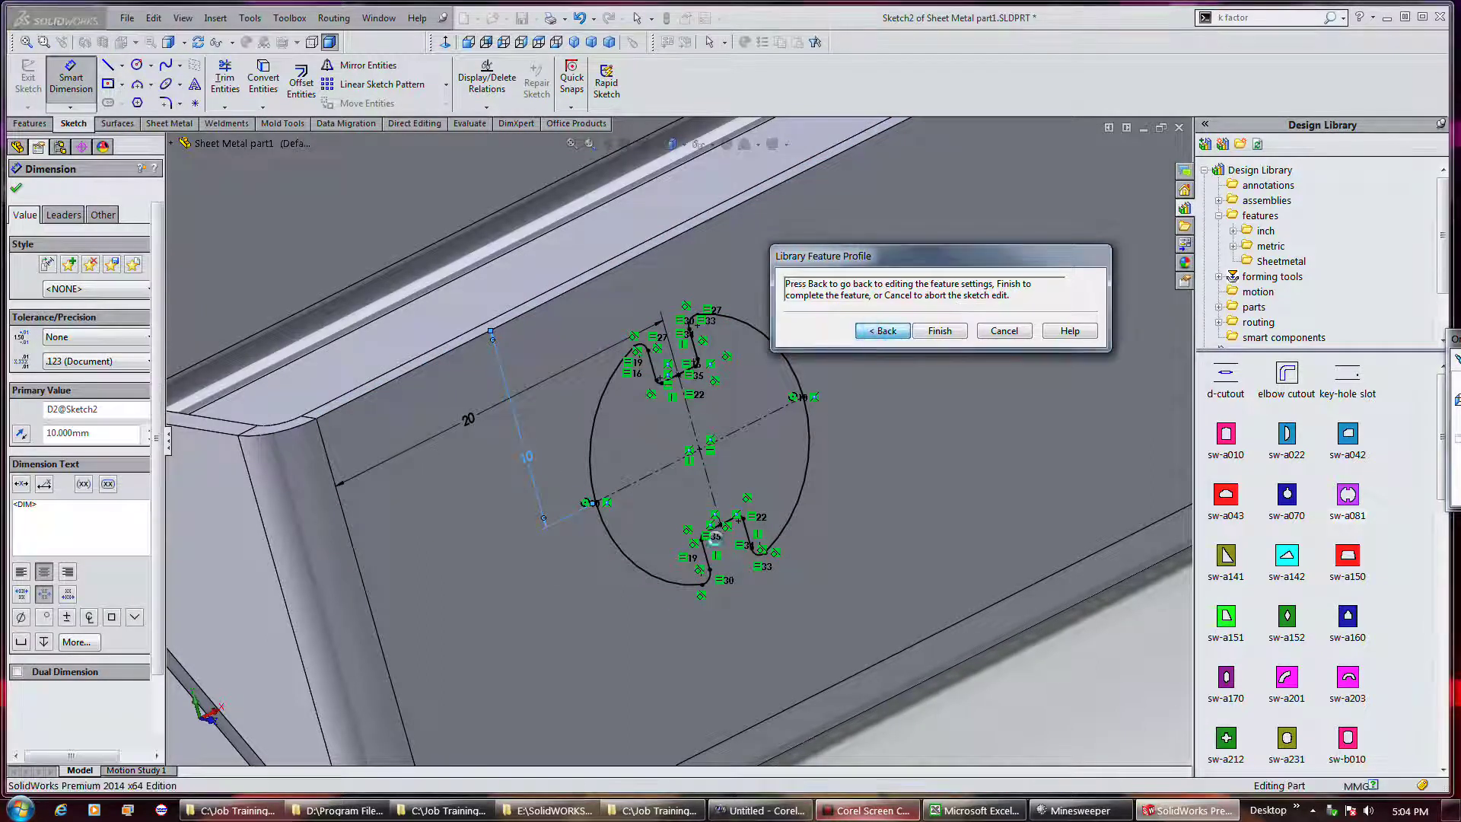
click(883, 330)
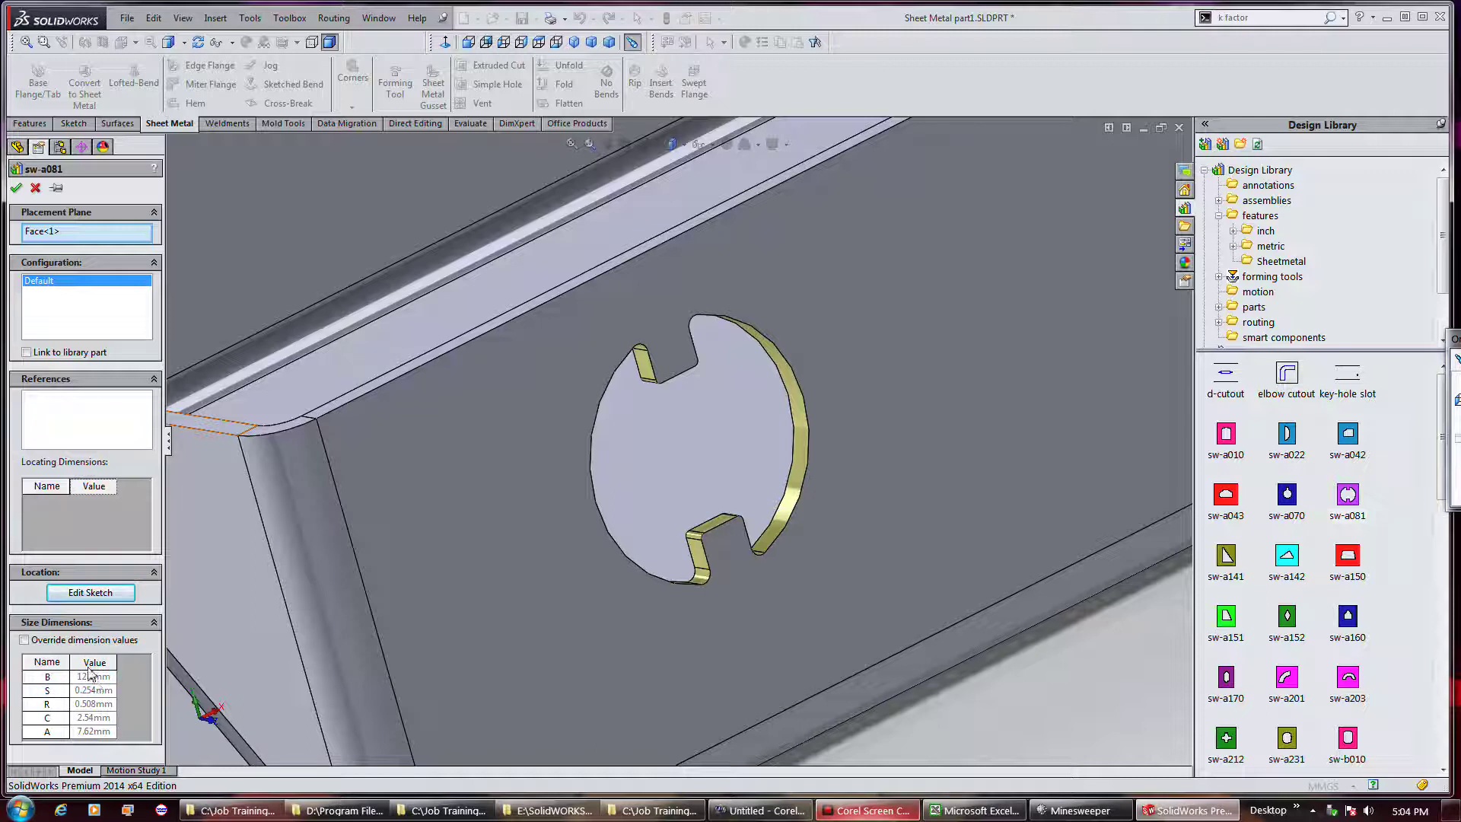
- Override the sw-a081 cutout's size dimensions and set A to 10 mm
click(63, 643)
click(95, 676)
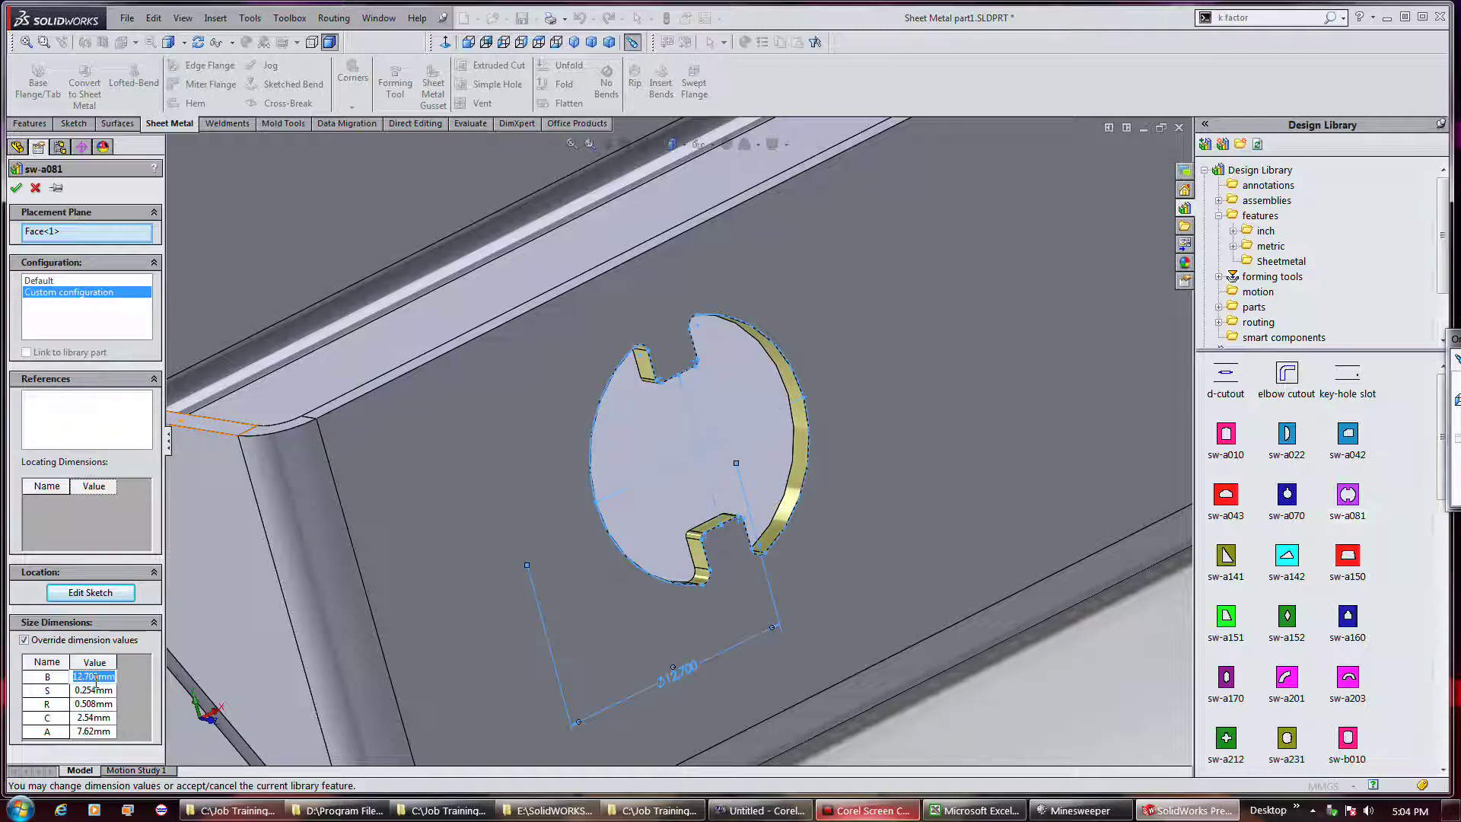
click(96, 690)
click(97, 704)
click(99, 718)
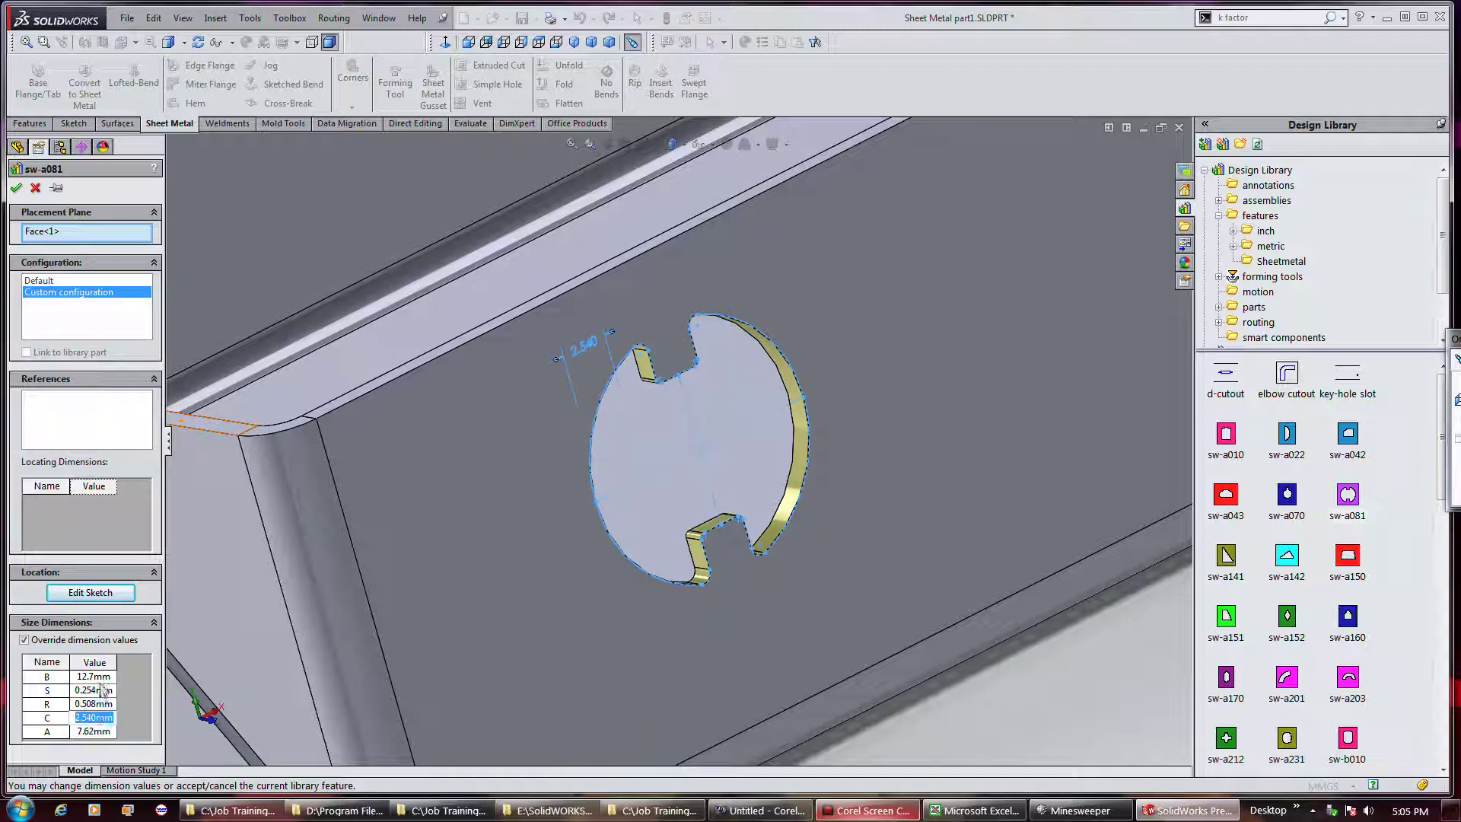
click(96, 691)
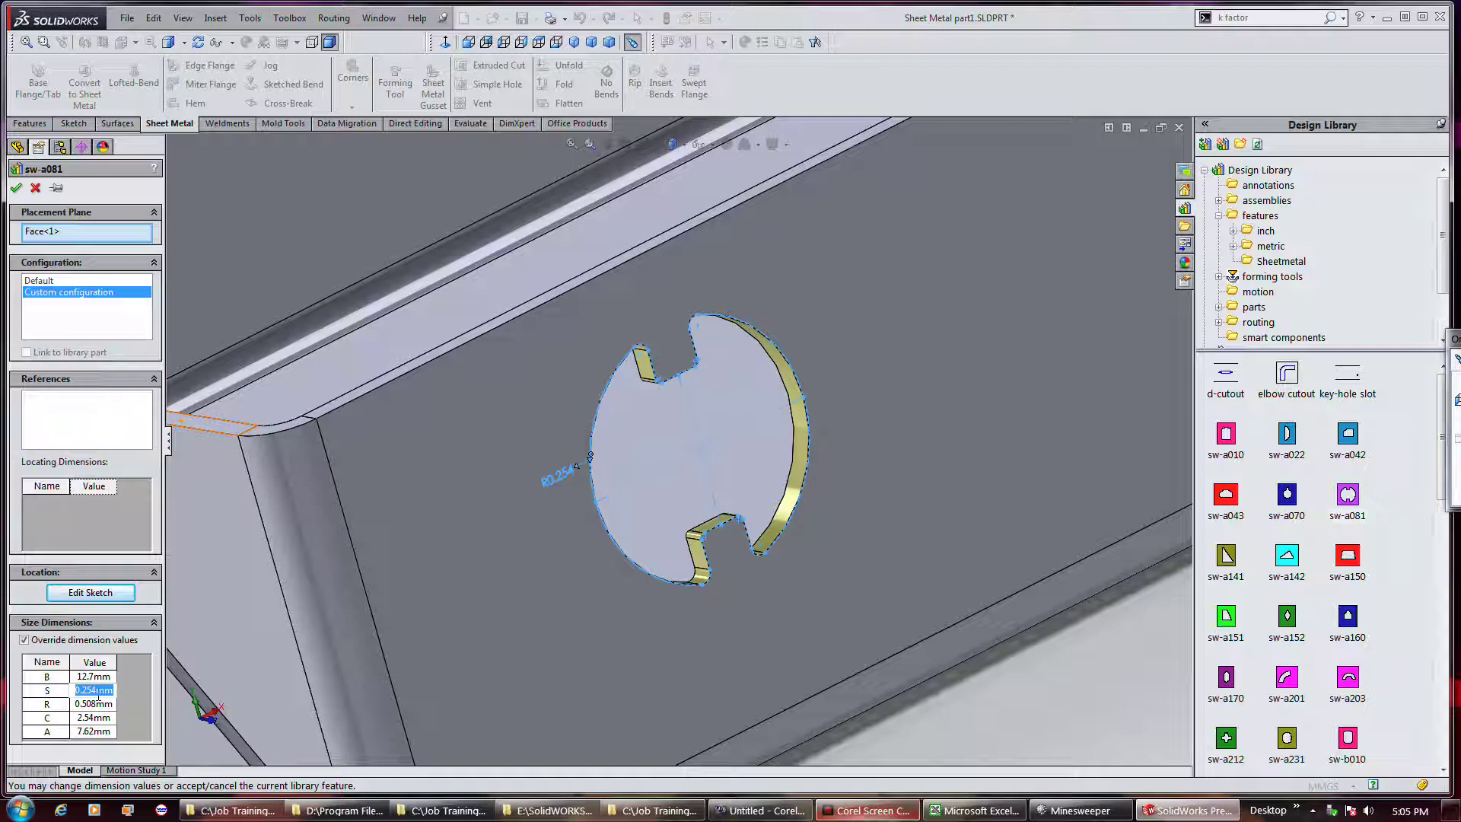
click(103, 731)
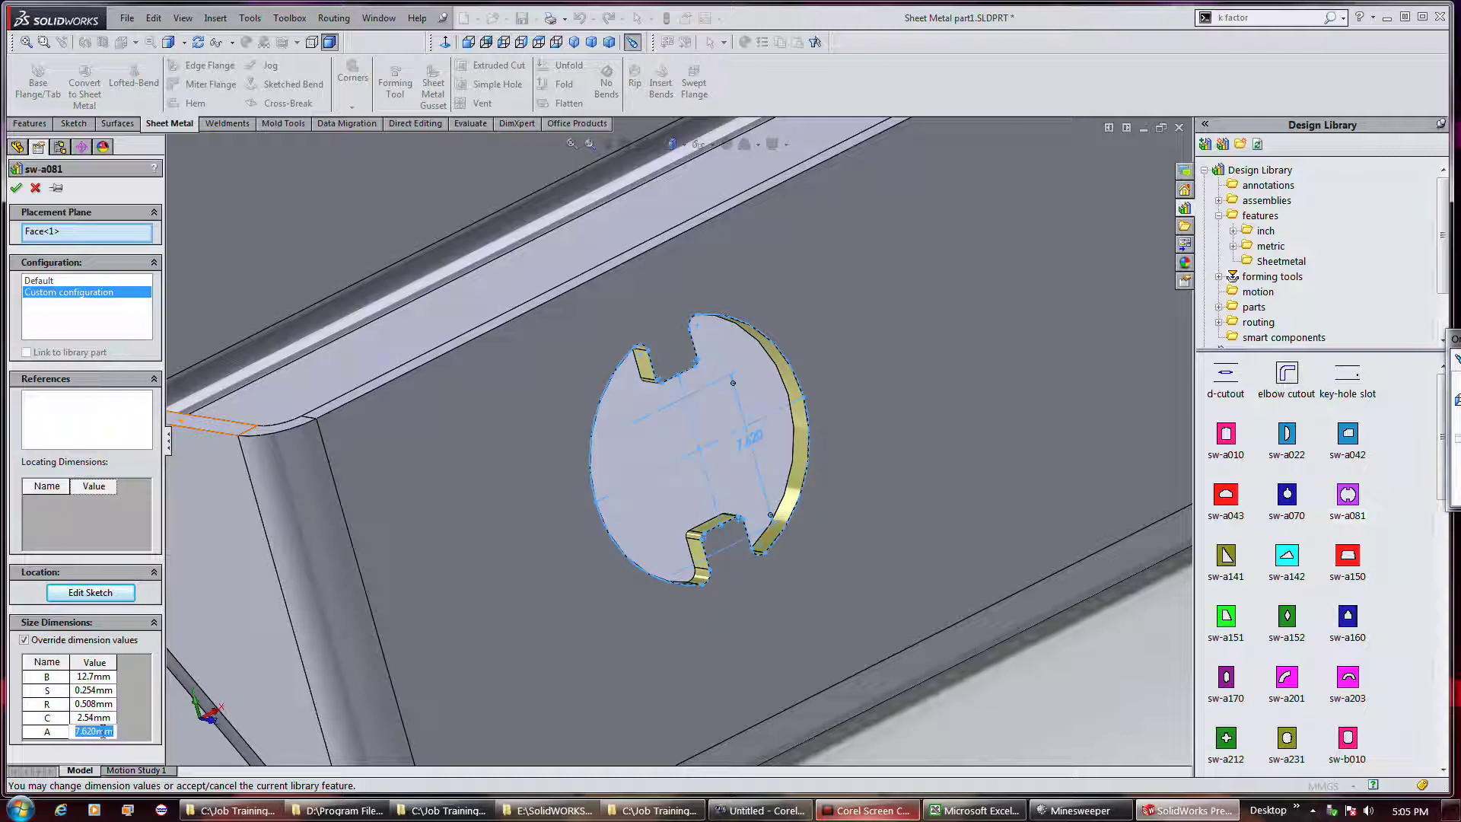
text(10)
key(Return)
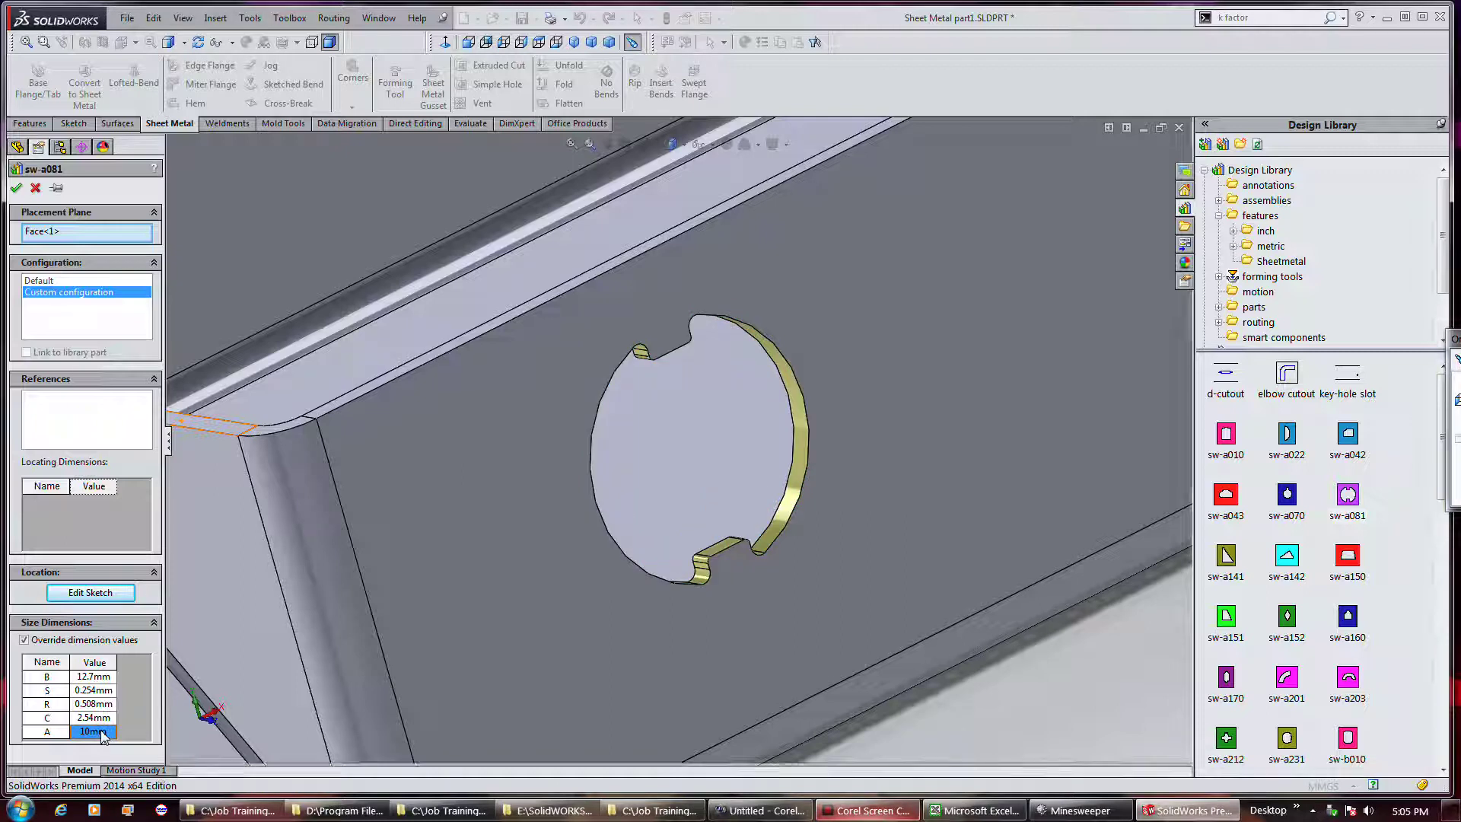
- Set the sw-a081 cutout's dimension B to 15 mm and accept the feature
click(92, 677)
text(15)
key(Return)
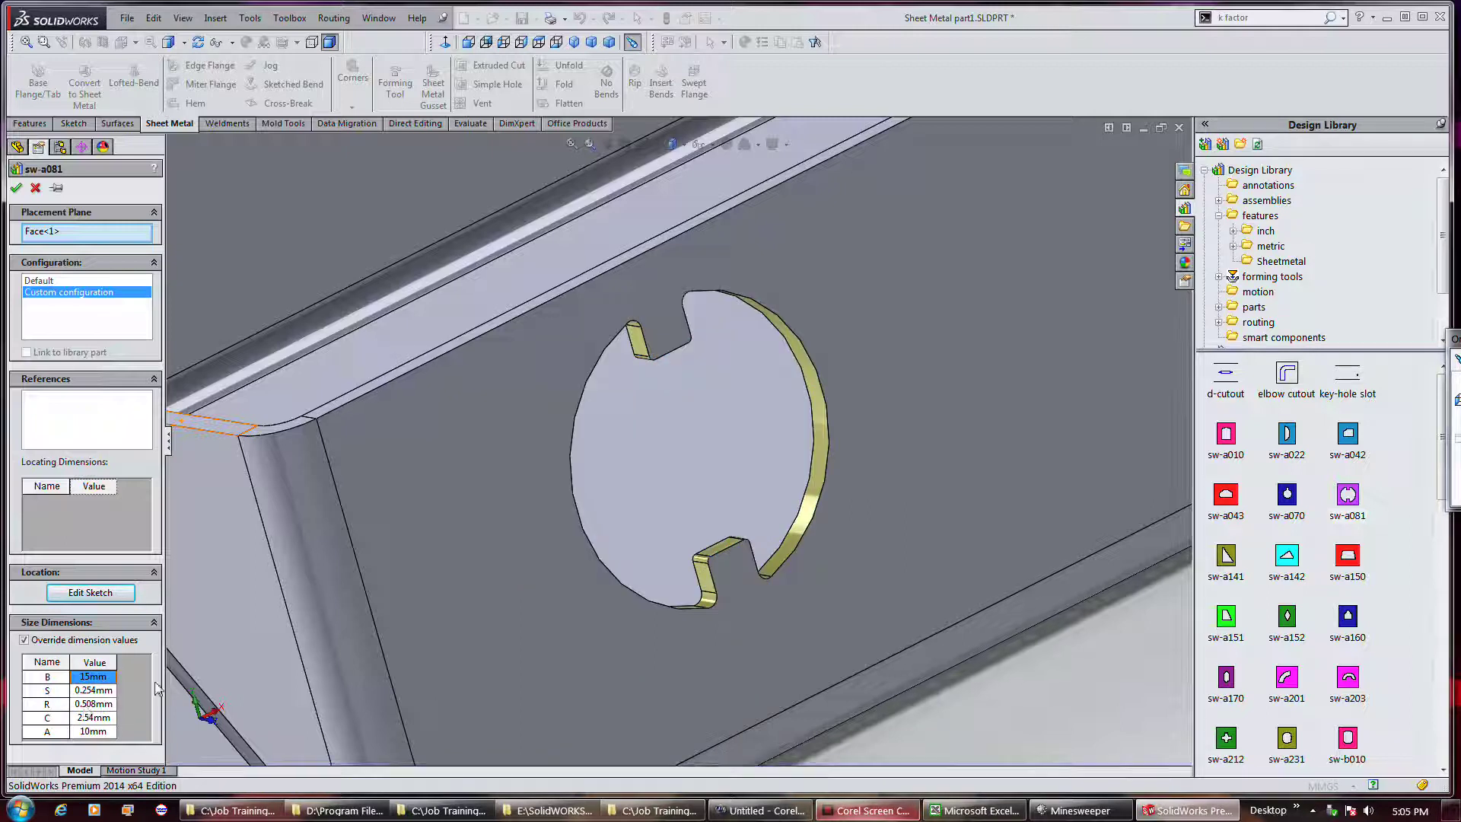
click(16, 187)
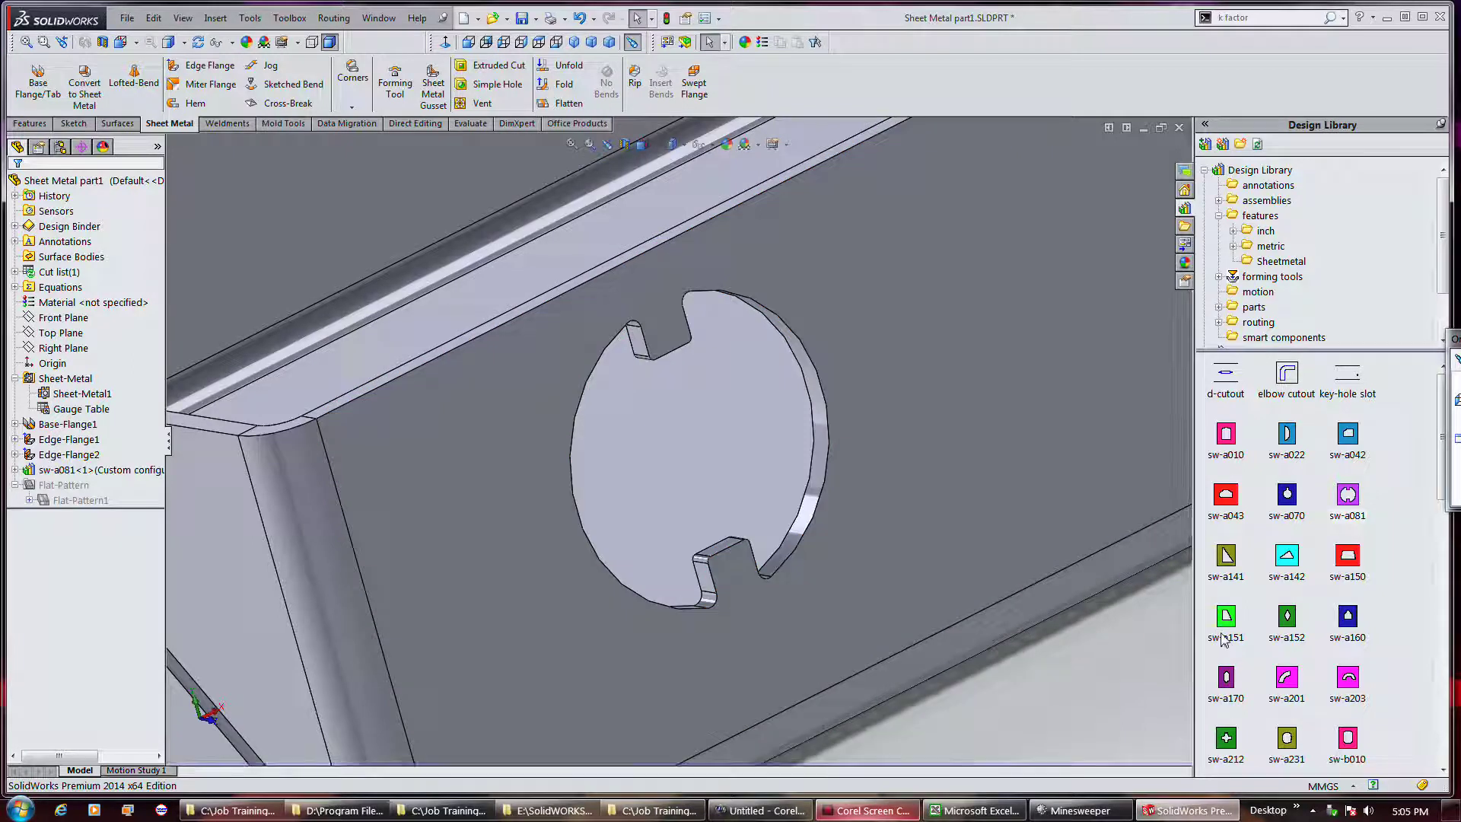
mouse_move(1222, 640)
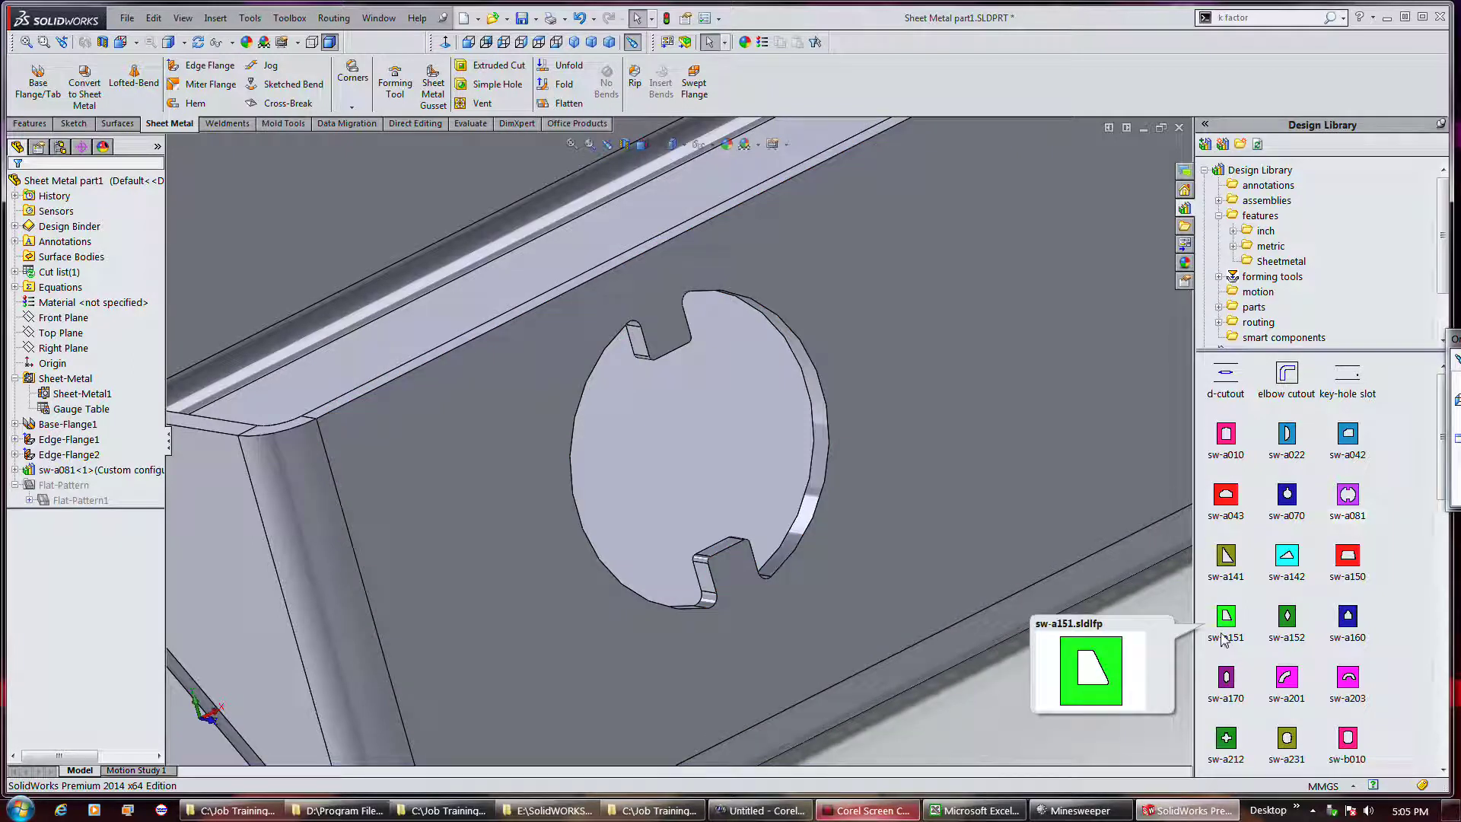
mouse_move(1227, 680)
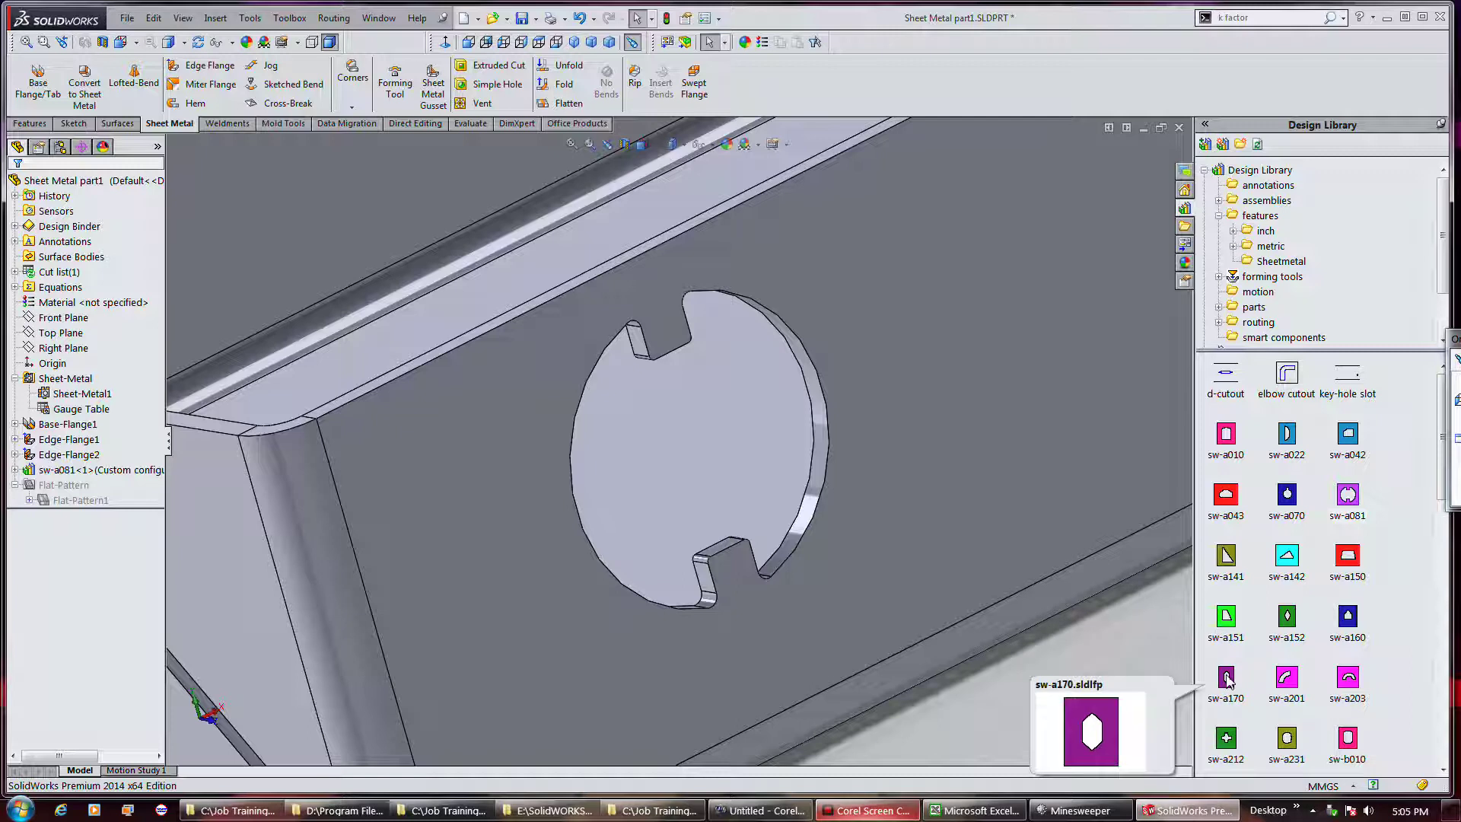
drag(1228, 679, 989, 379)
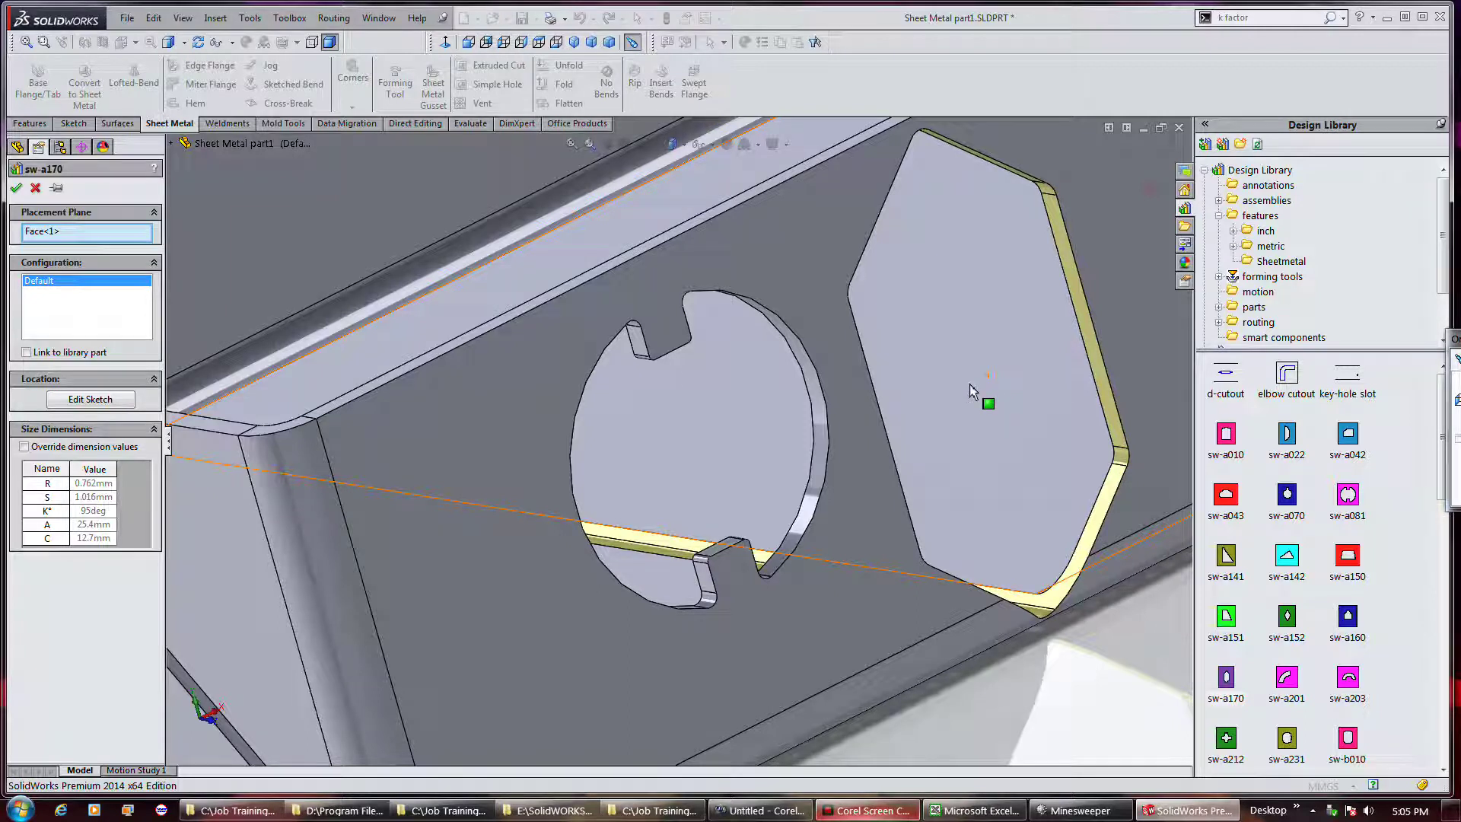
middle_drag(834, 436, 840, 500)
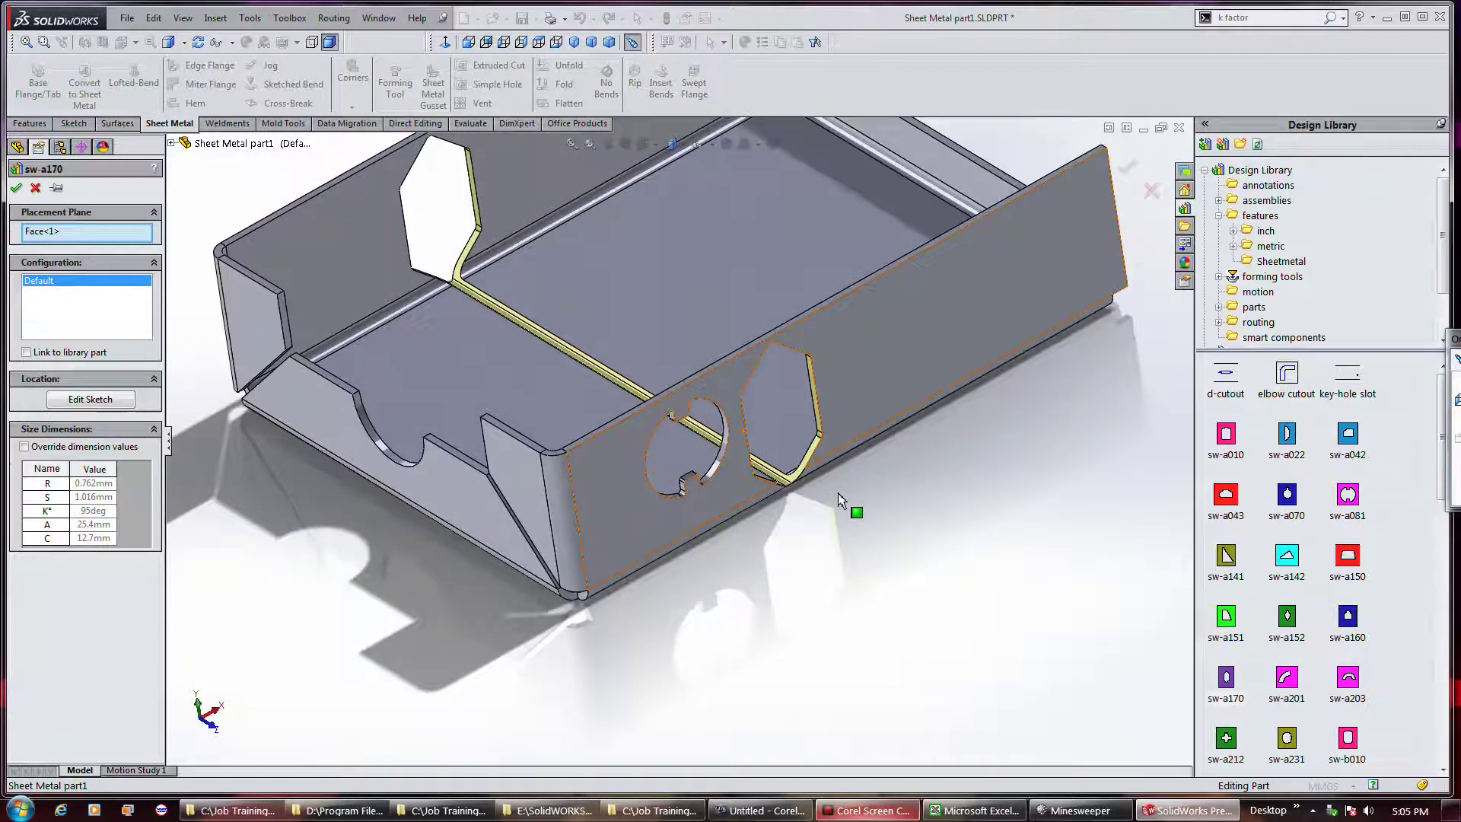
scroll(830, 449, down, 2)
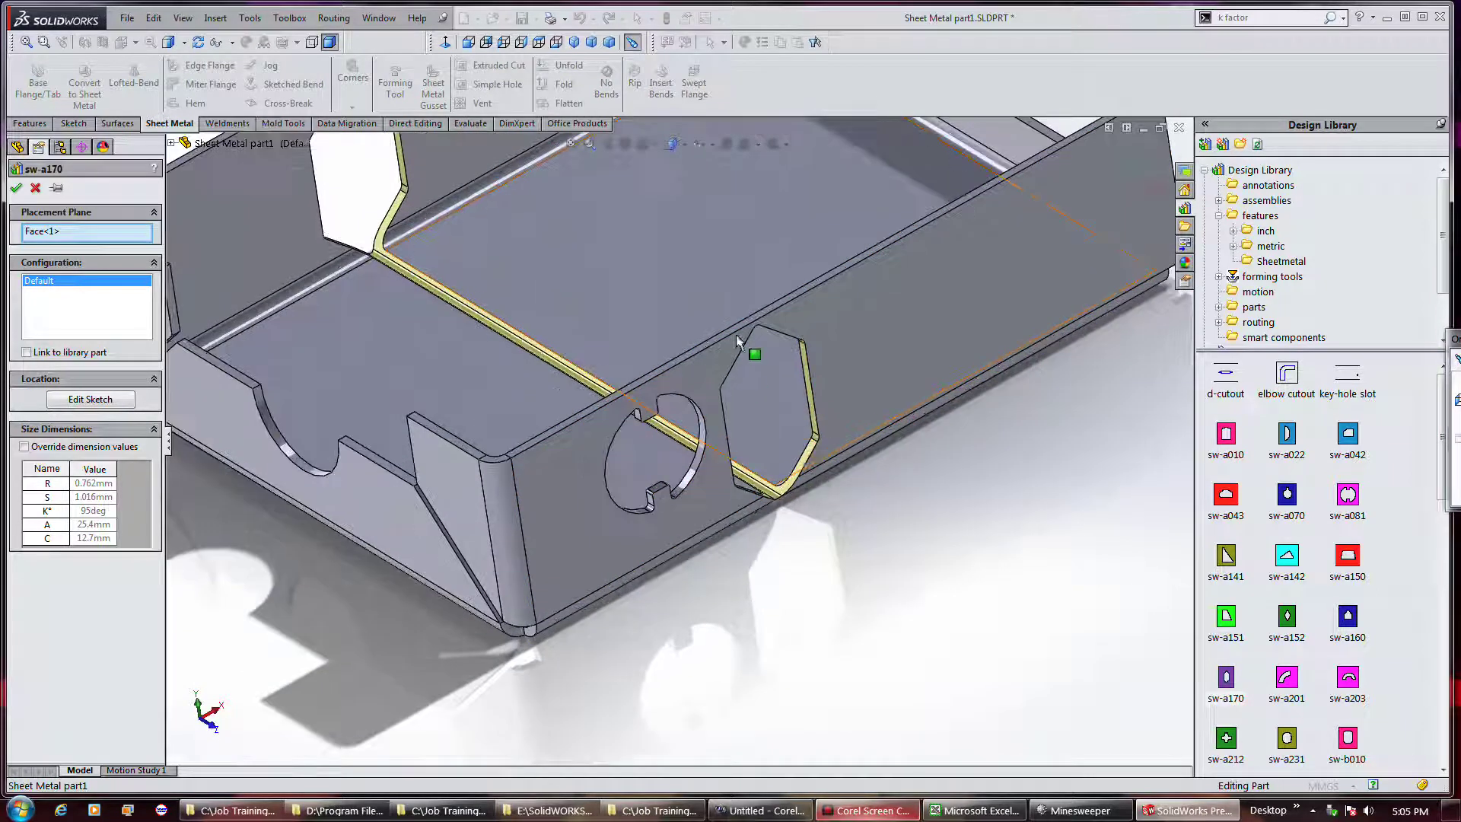
scroll(746, 365, up, 4)
scroll(723, 263, down, 4)
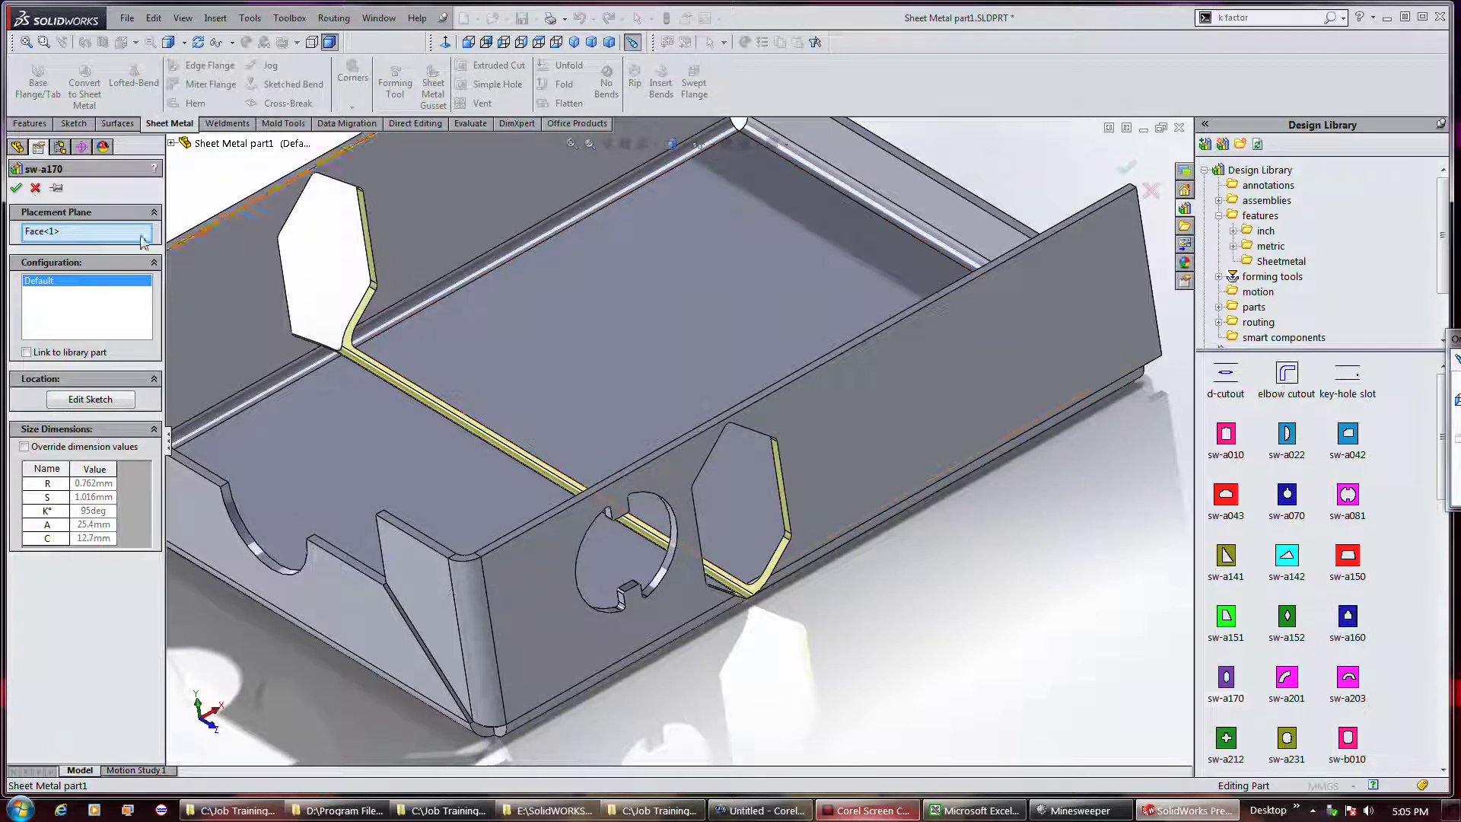
click(36, 188)
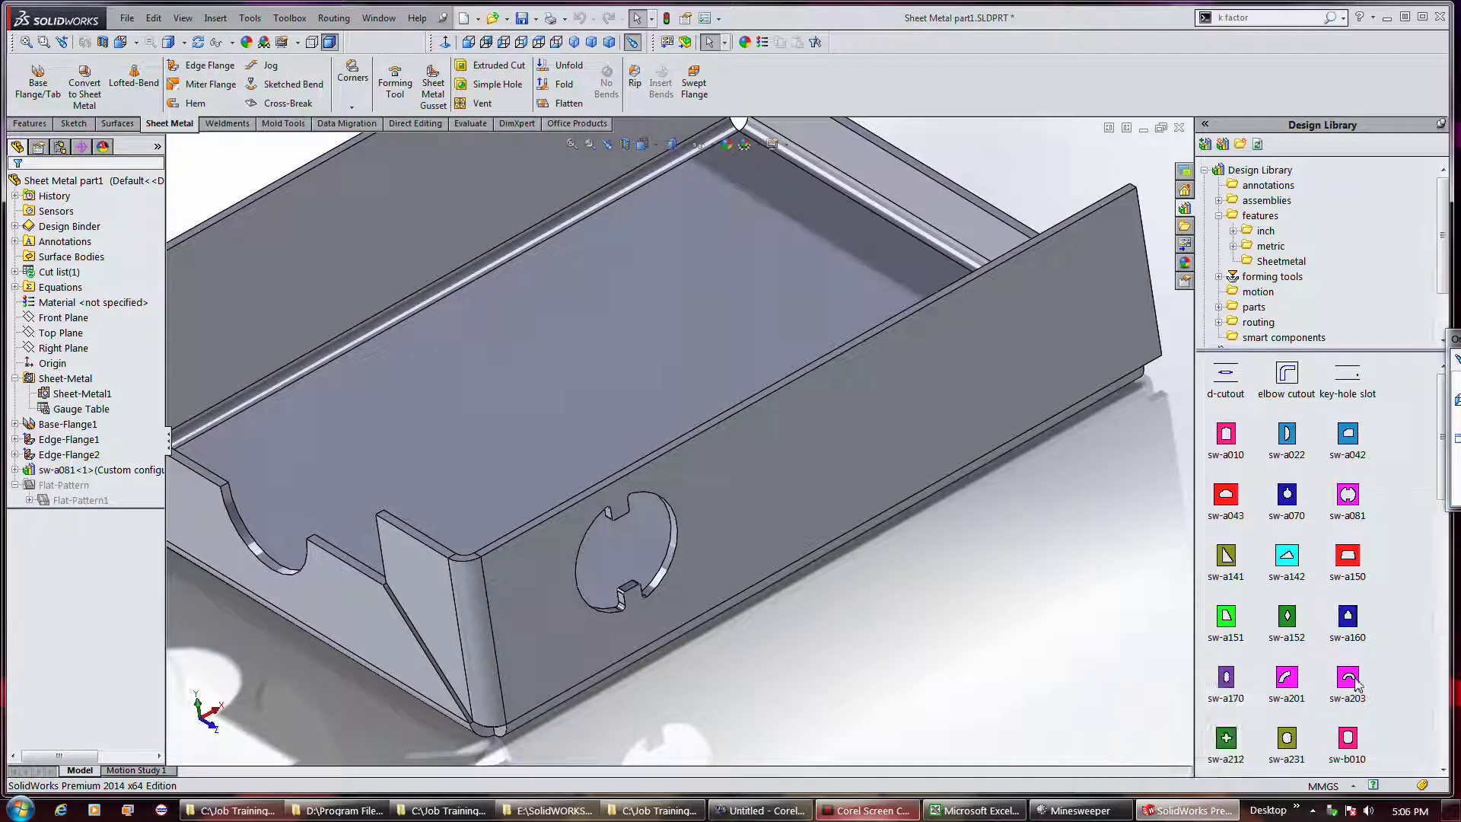
- Insert the sw-a203 arc-shaped cutout at its default size on the side flange, beside the round cutout
drag(1351, 680, 769, 481)
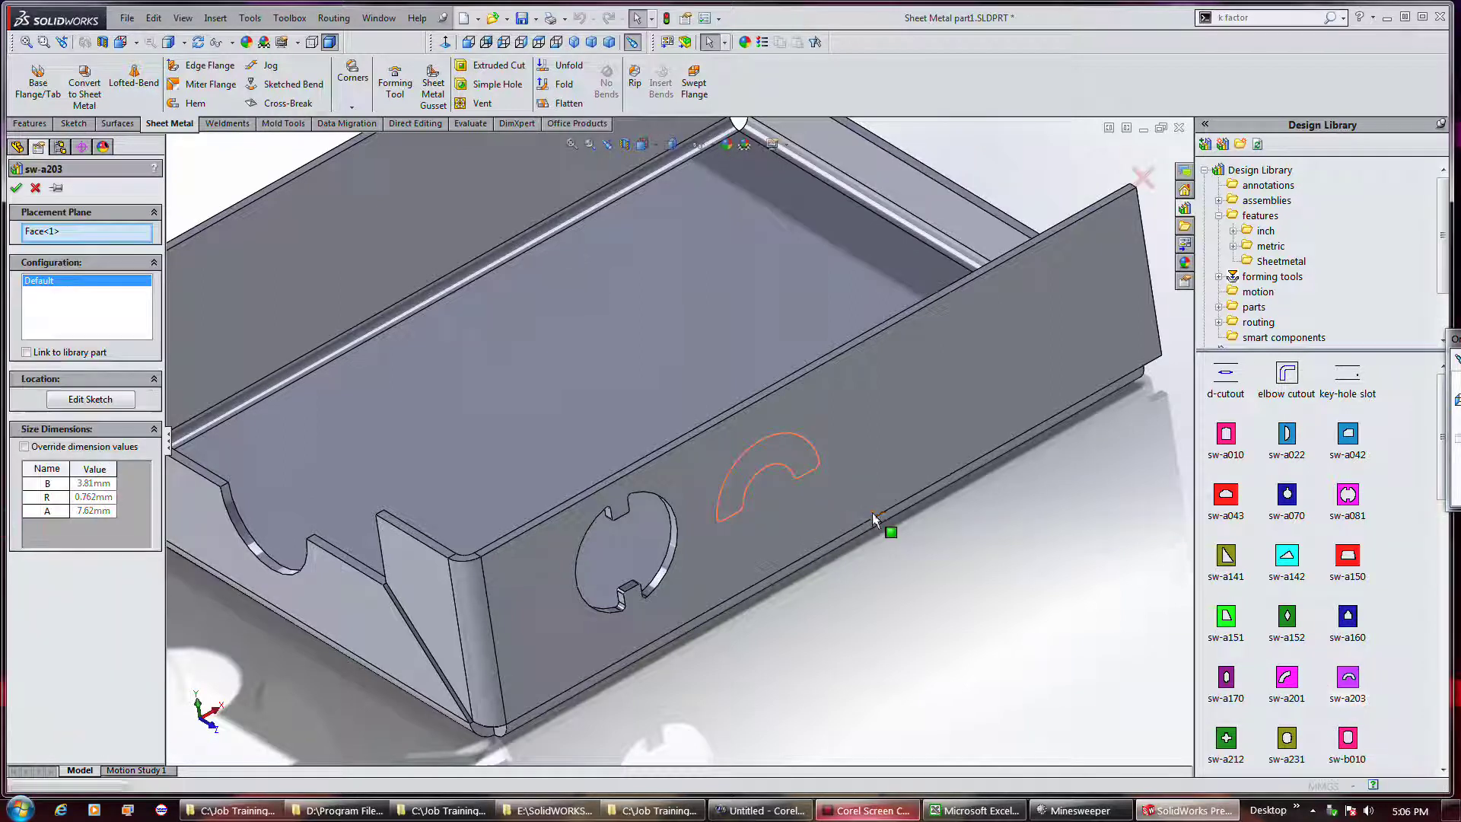
click(16, 186)
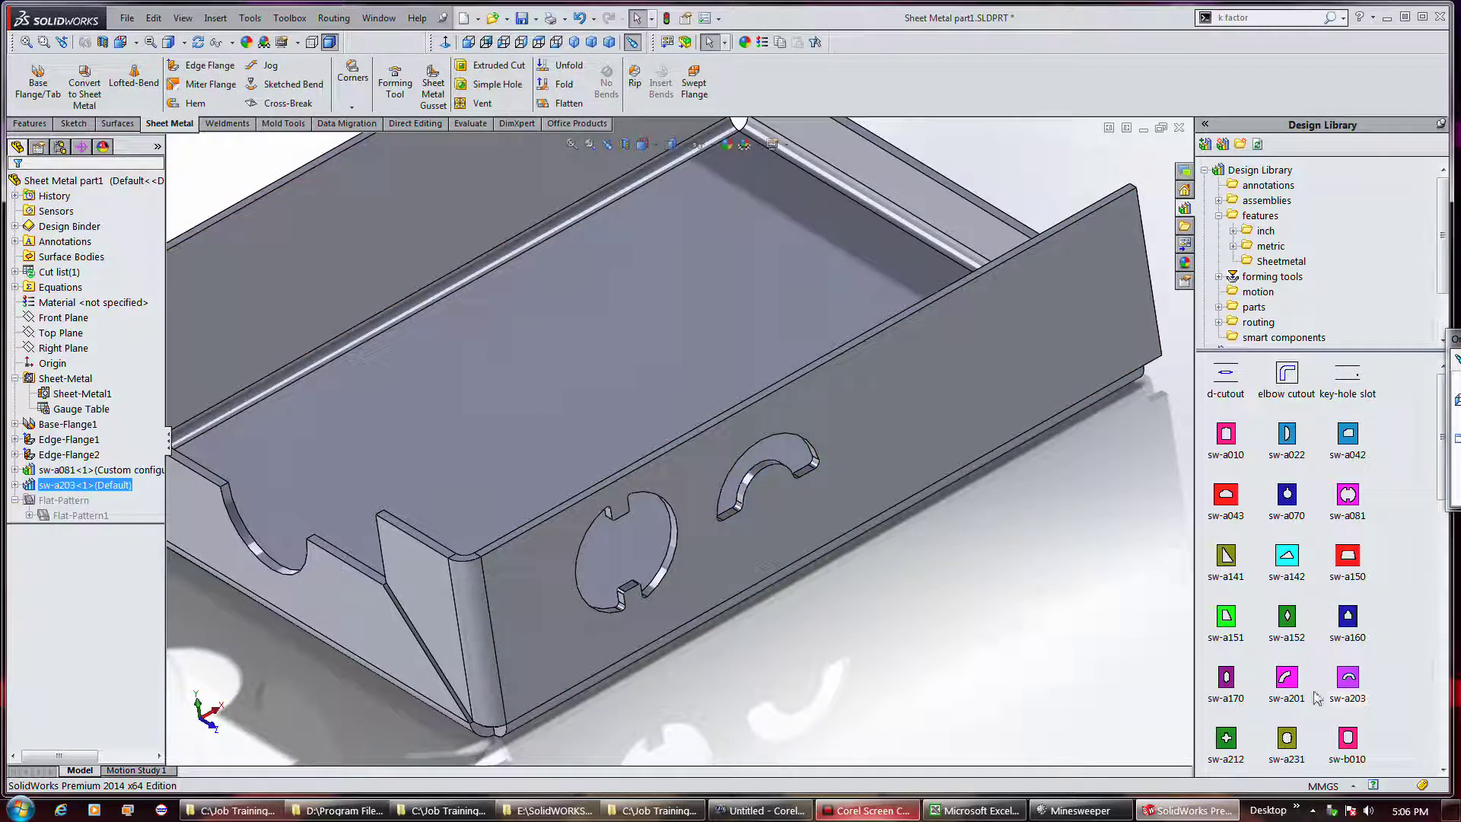
- Insert the sw-d212 star-shaped cutout at its default size on the side flange, beyond the arc-shaped cutout
drag(1441, 499, 1457, 764)
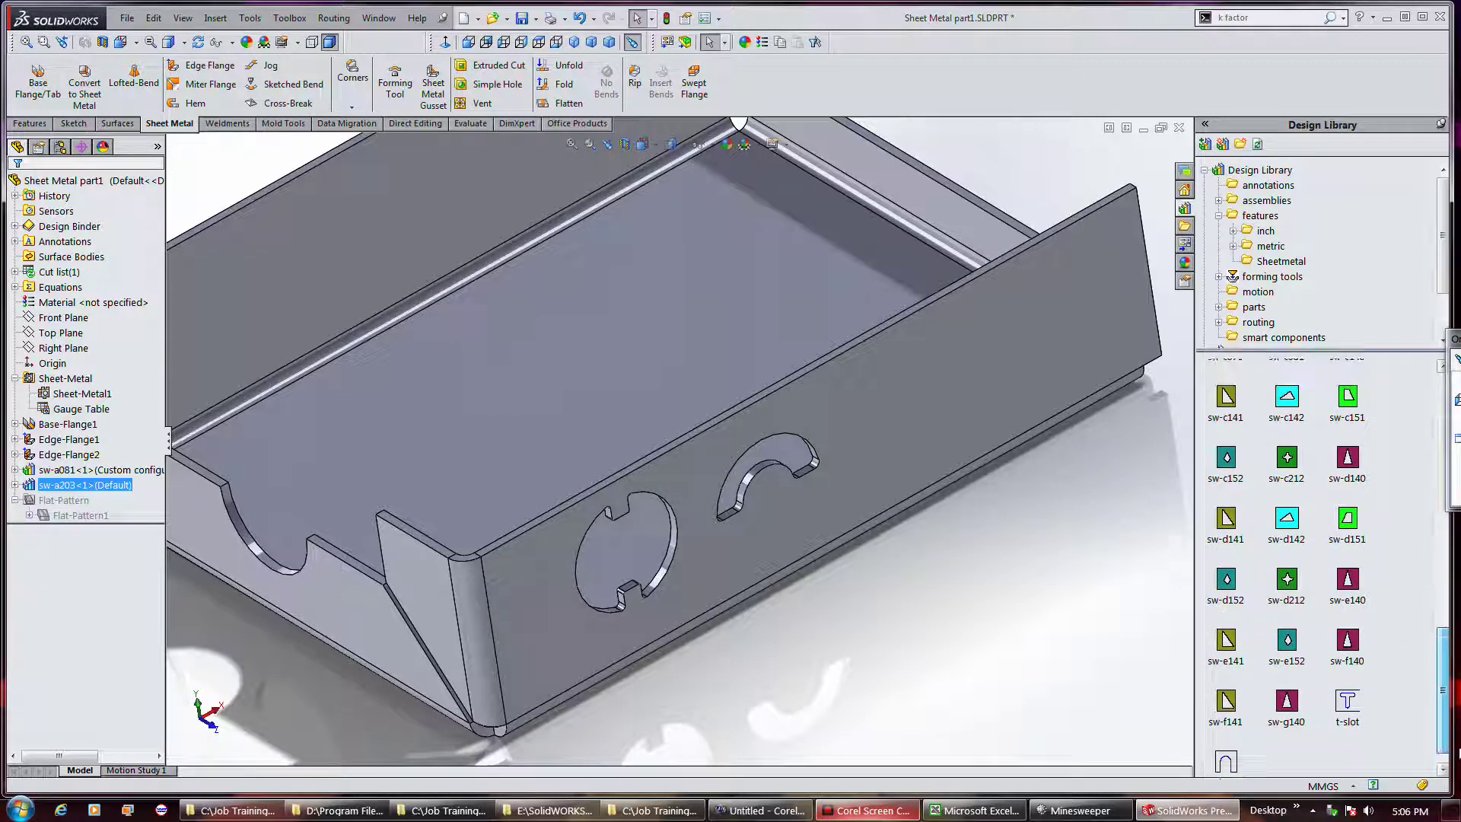
scroll(1457, 764, up, 1)
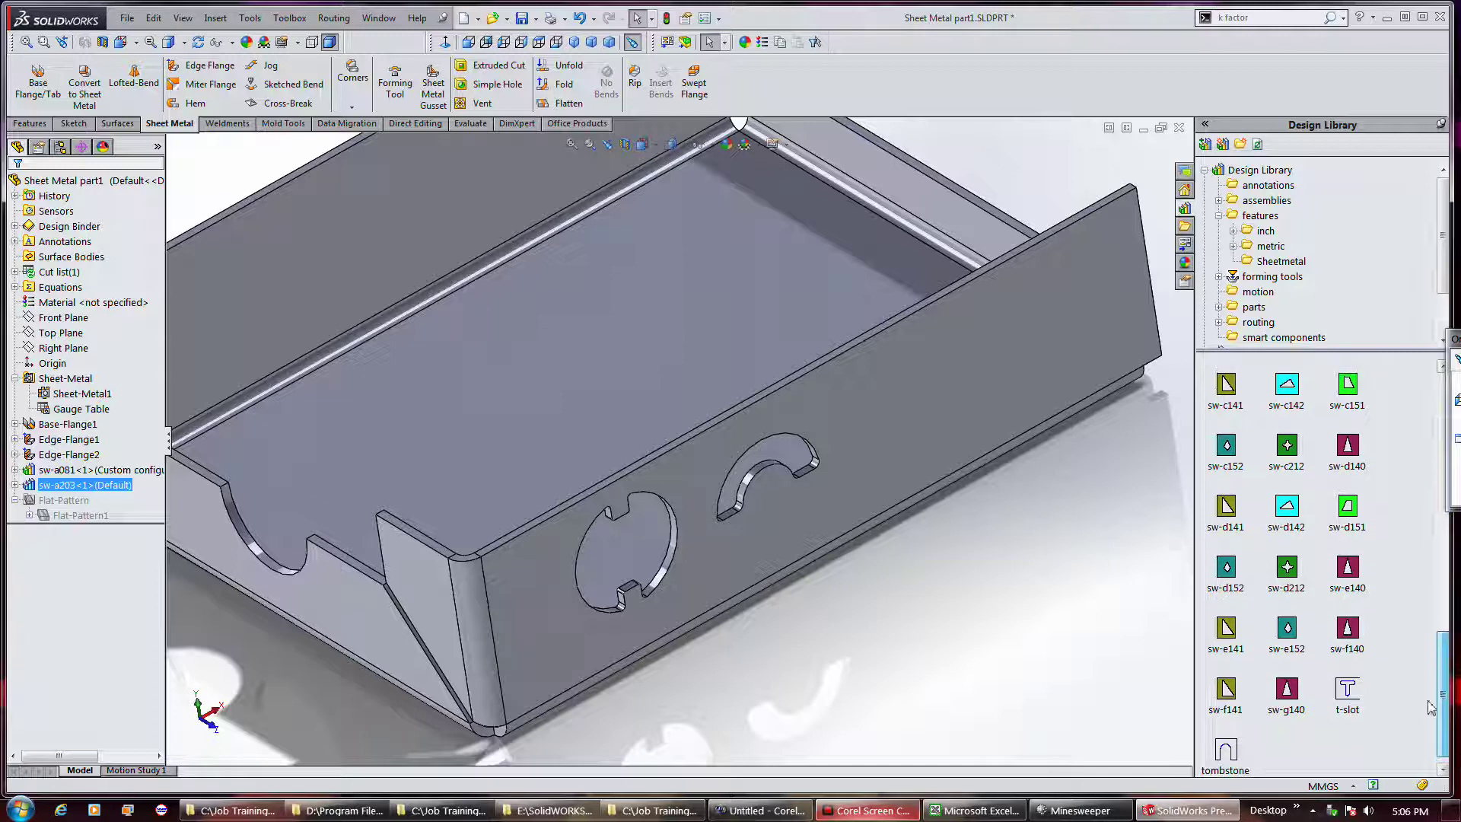
drag(1291, 576, 895, 426)
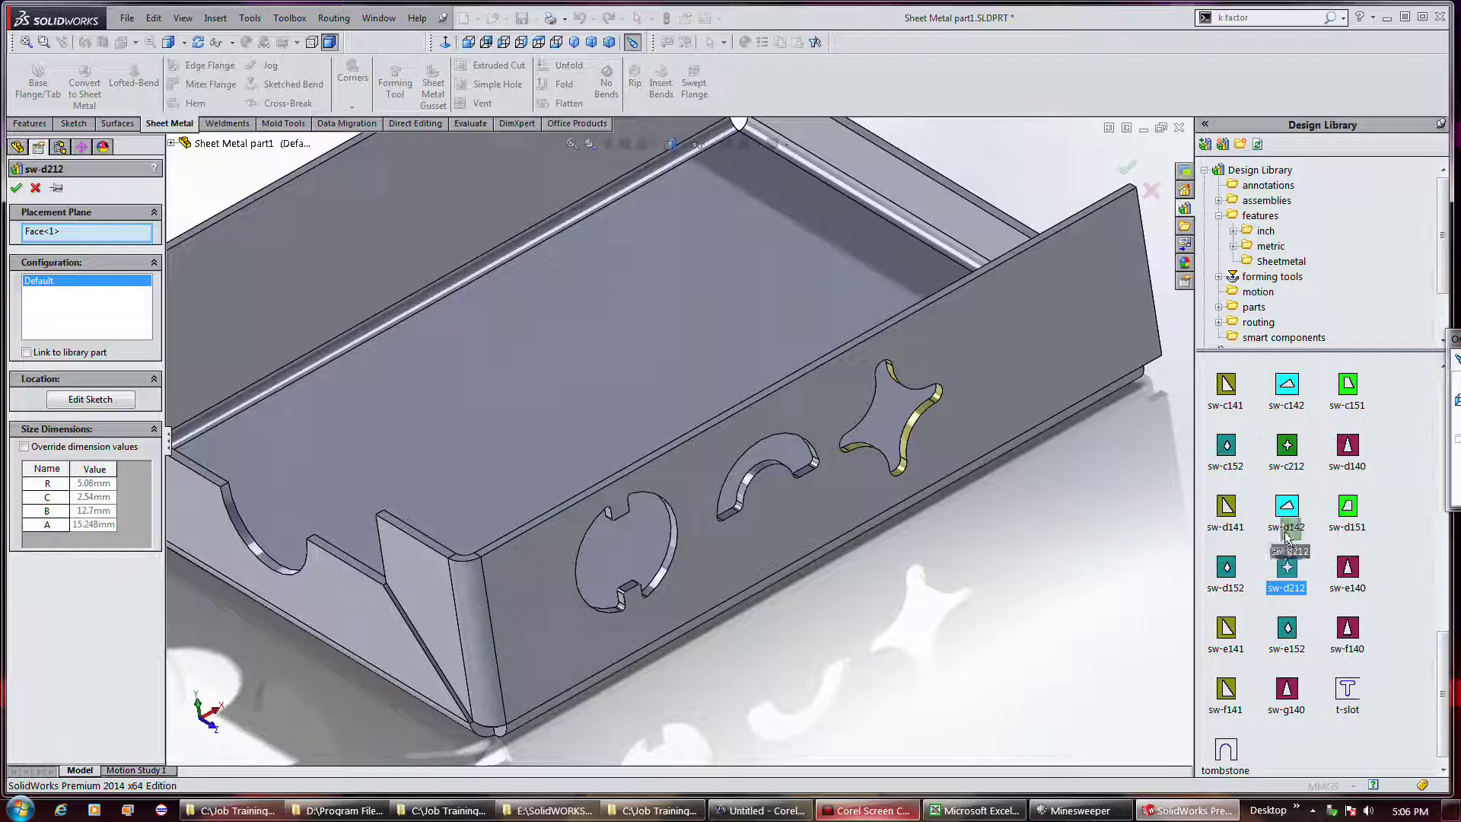
click(1286, 449)
drag(1284, 444, 948, 379)
drag(677, 339, 1392, 495)
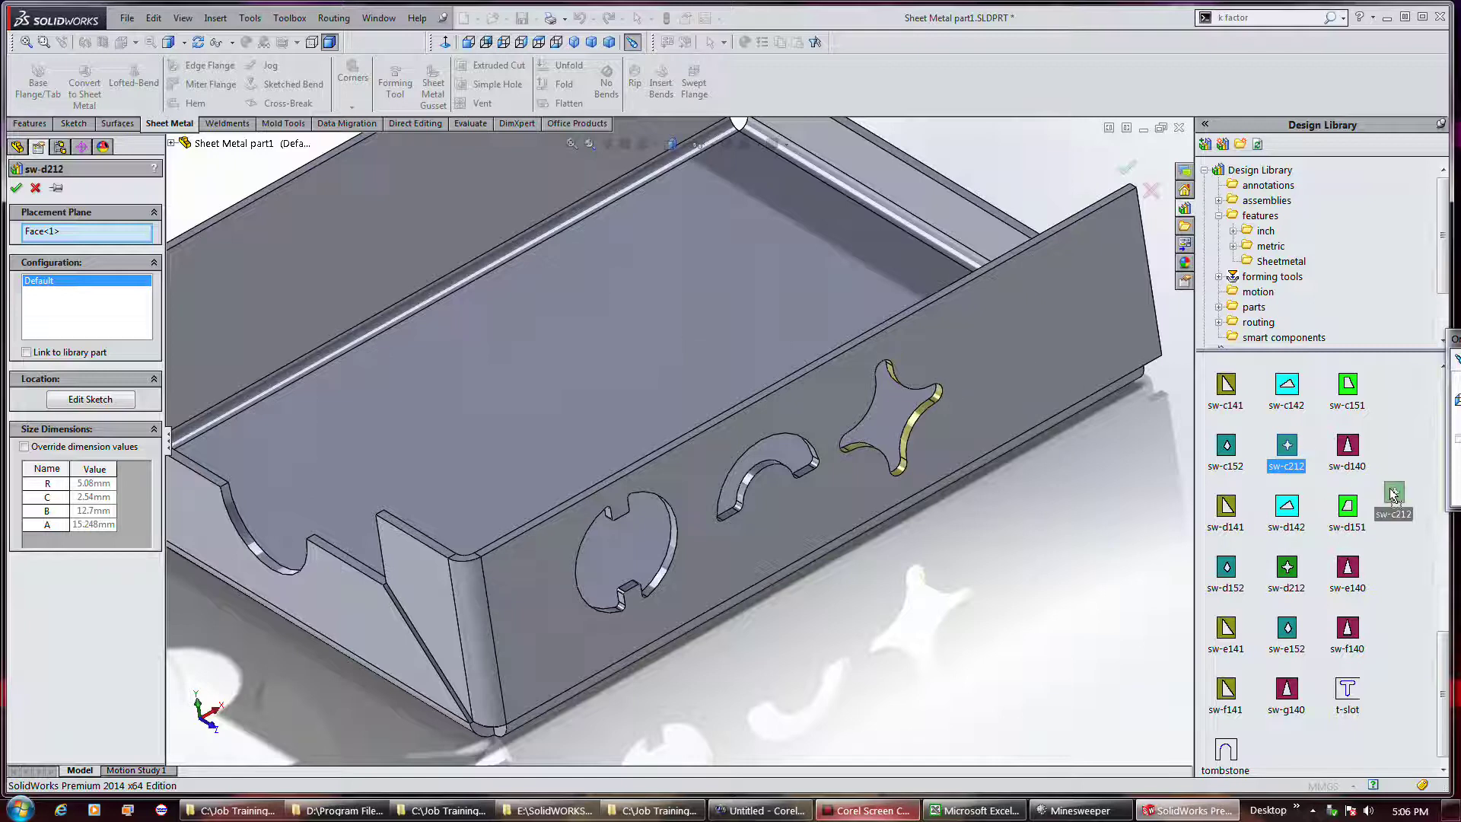
click(16, 187)
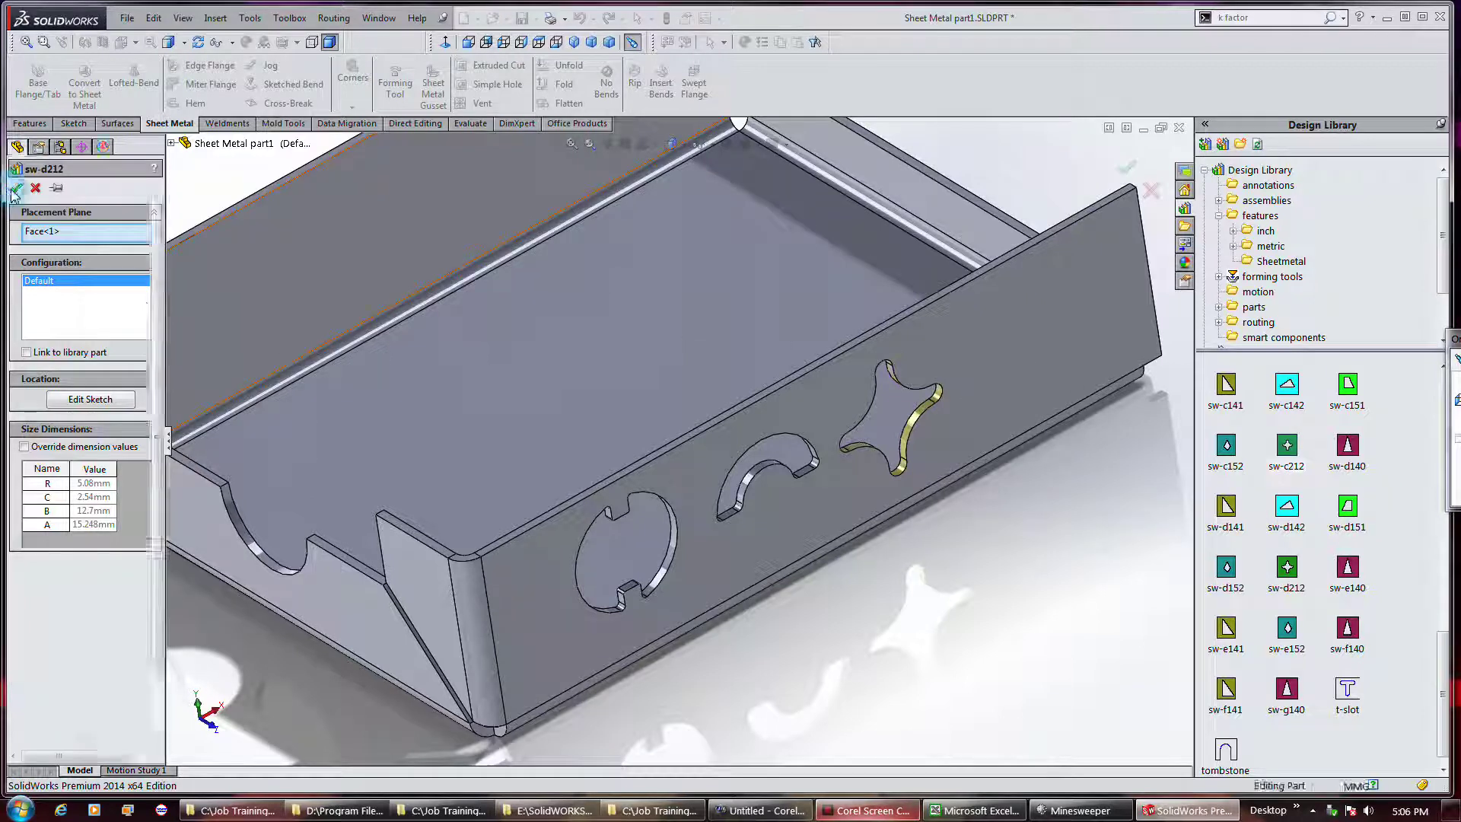
- Insert the sw-d140 triangular cutout at its default size on the side flange, beyond the star-shaped cutout
drag(1354, 447, 1019, 370)
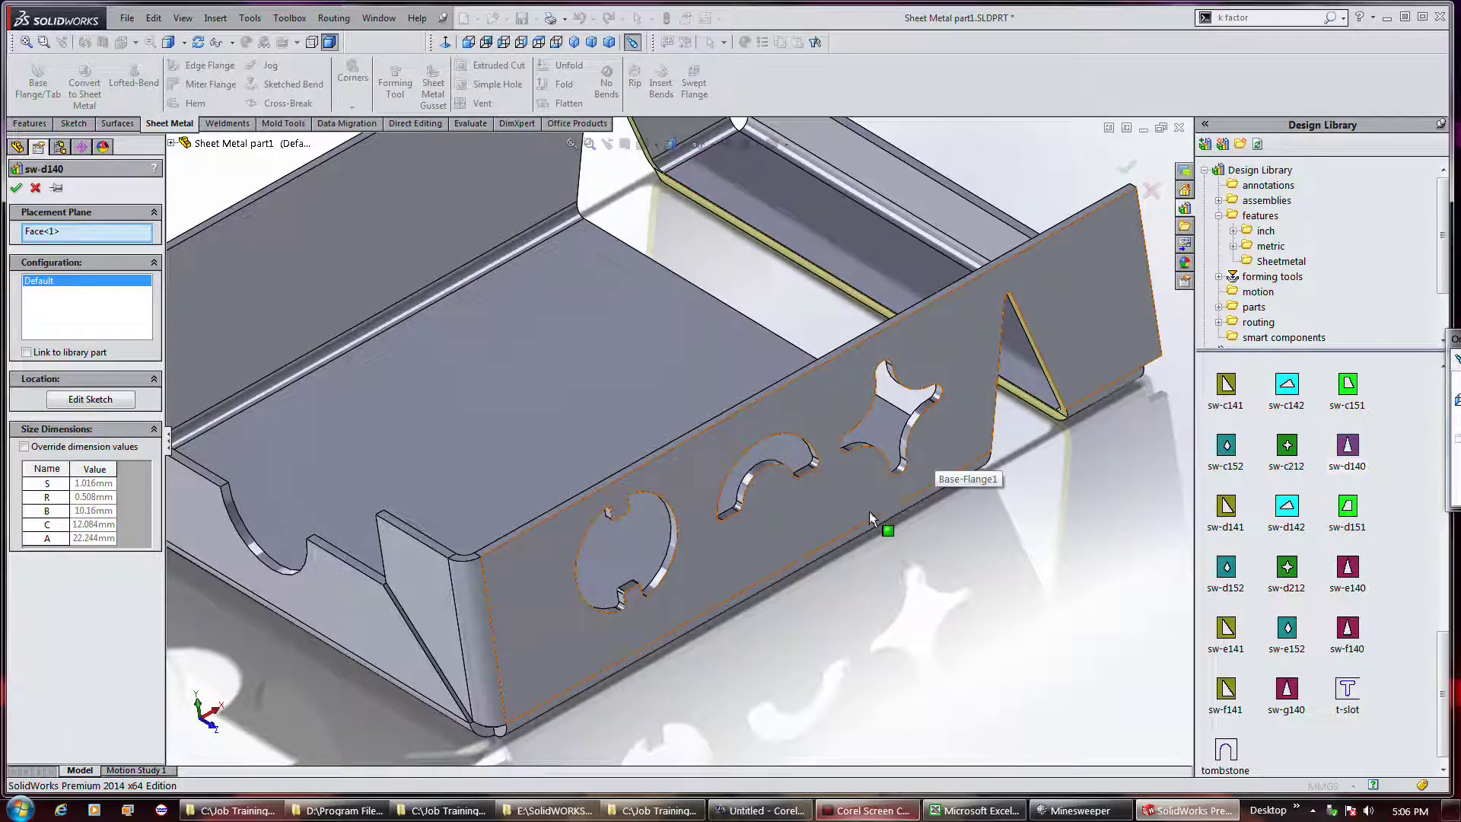
scroll(867, 513, up, 2)
middle_drag(1073, 288, 1021, 310)
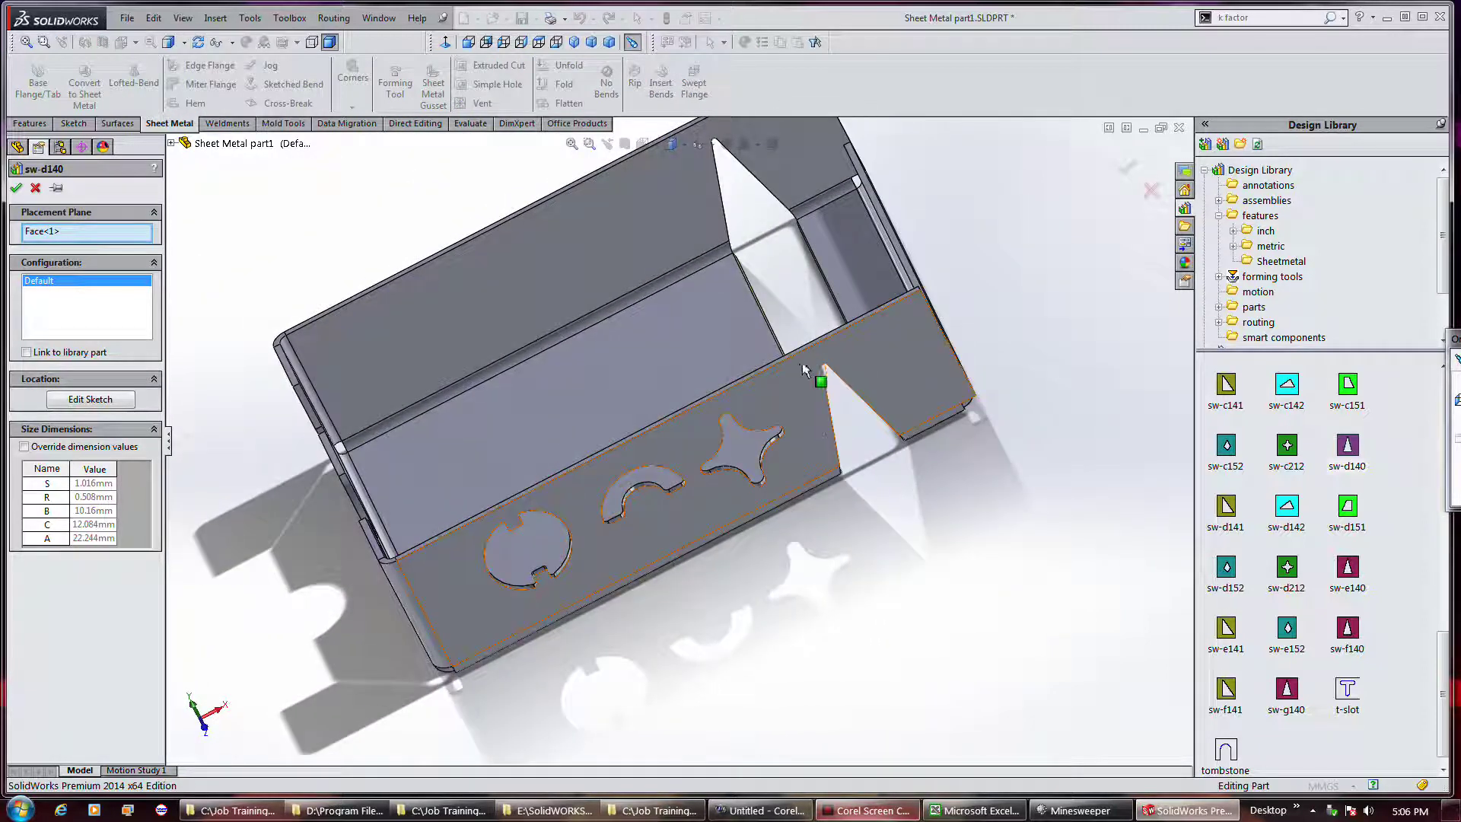
click(15, 188)
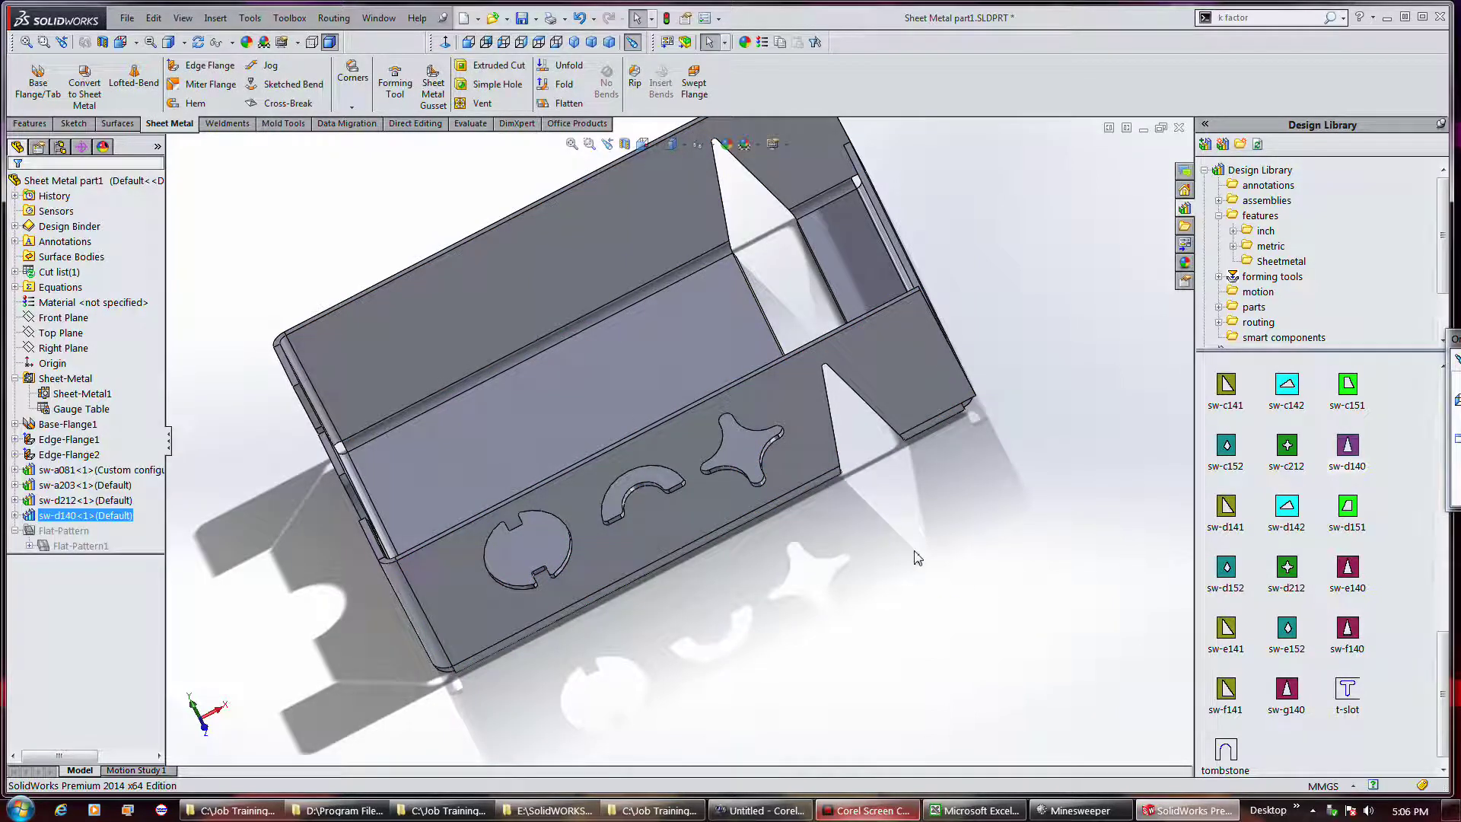
mouse_move(1009, 512)
middle_down()
mouse_move(914, 365)
mouse_move(974, 426)
mouse_move(1017, 506)
middle_up()
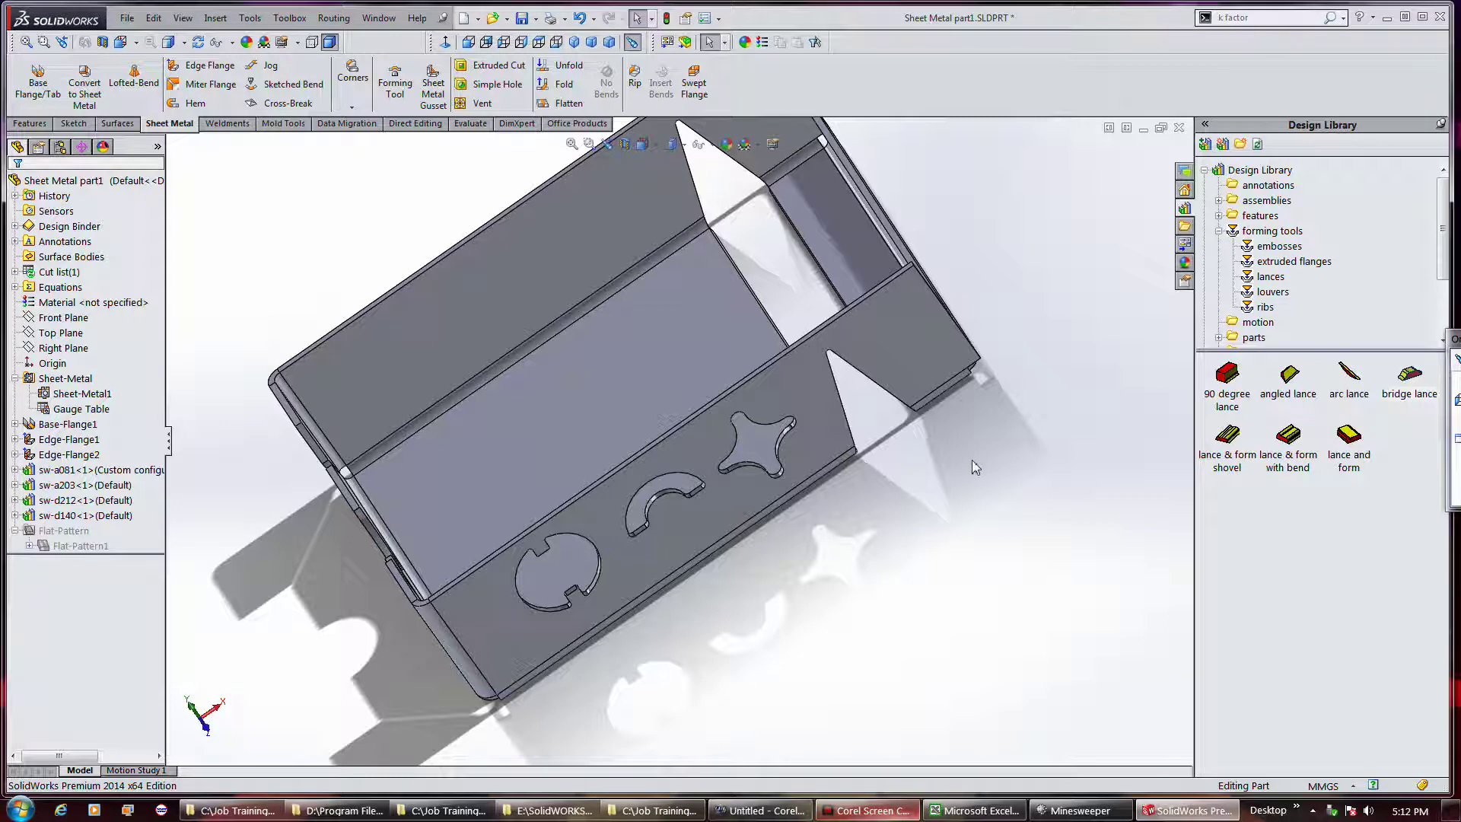
middle_drag(975, 468, 1027, 452)
drag(1414, 390, 545, 419)
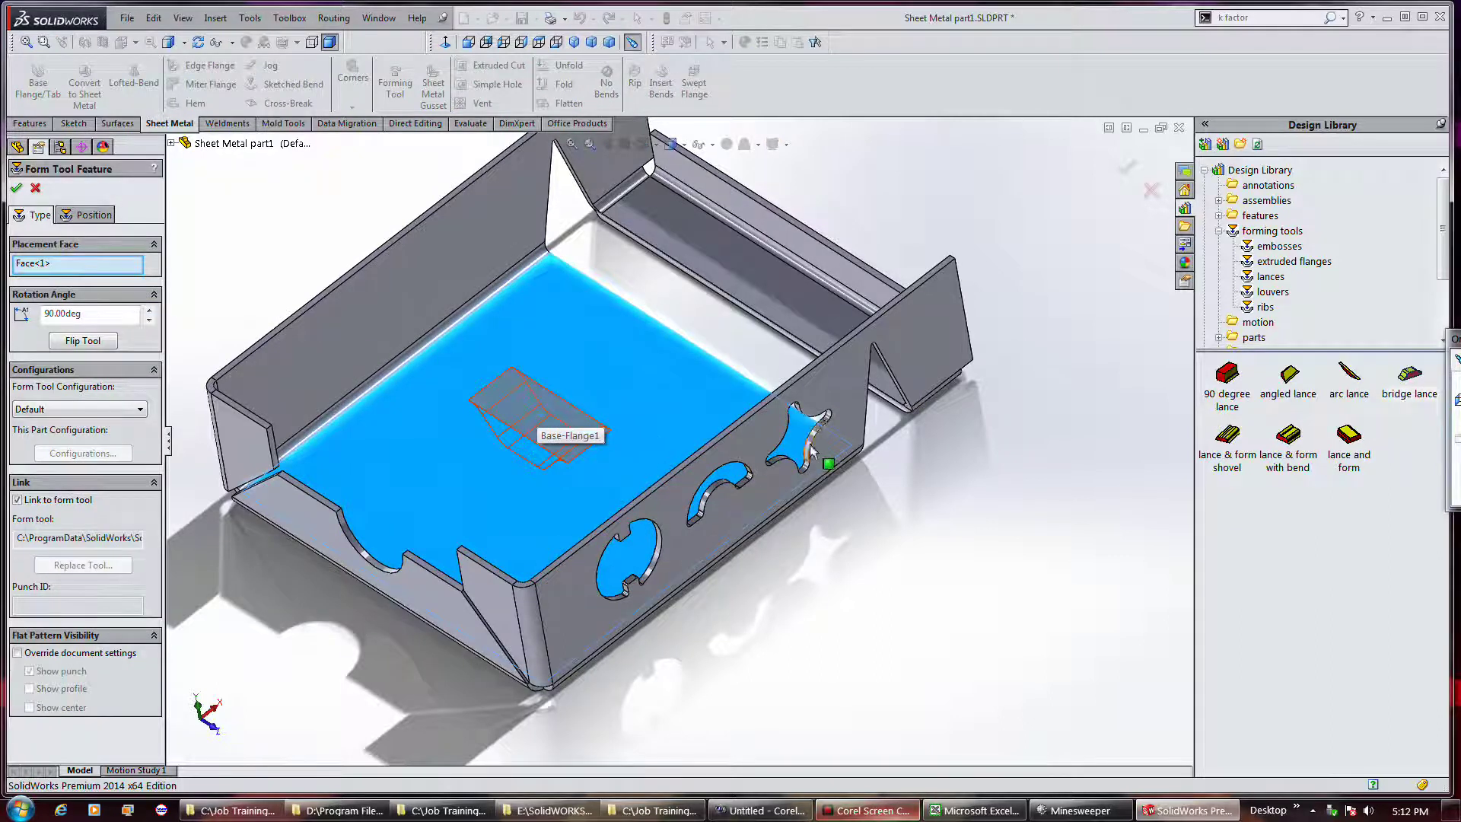
click(36, 188)
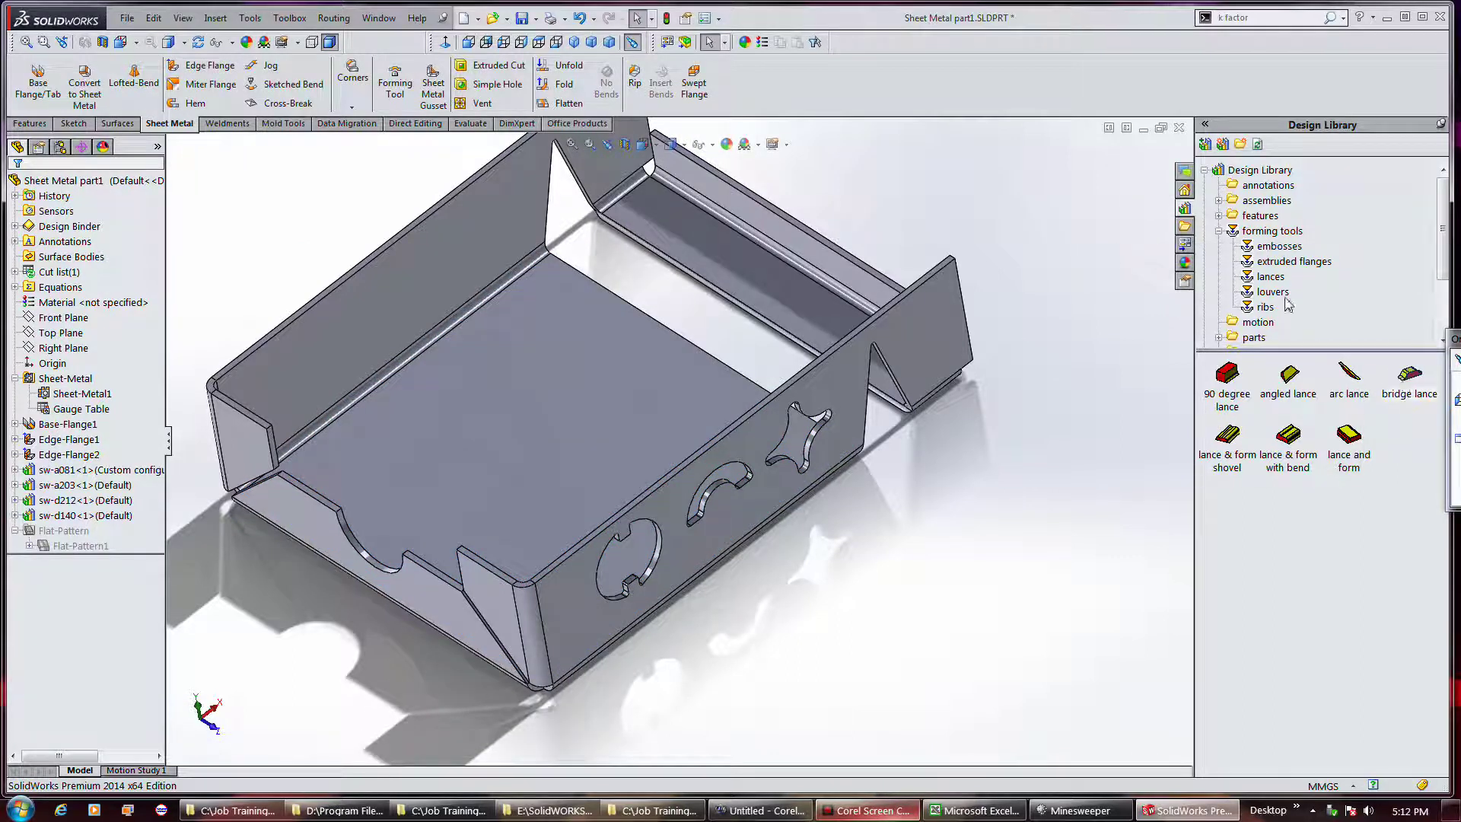
- Place the bridge lance forming tool near the middle of the inner base face, flipping and rotating its preview before placement
drag(1409, 374, 531, 397)
key(Tab)
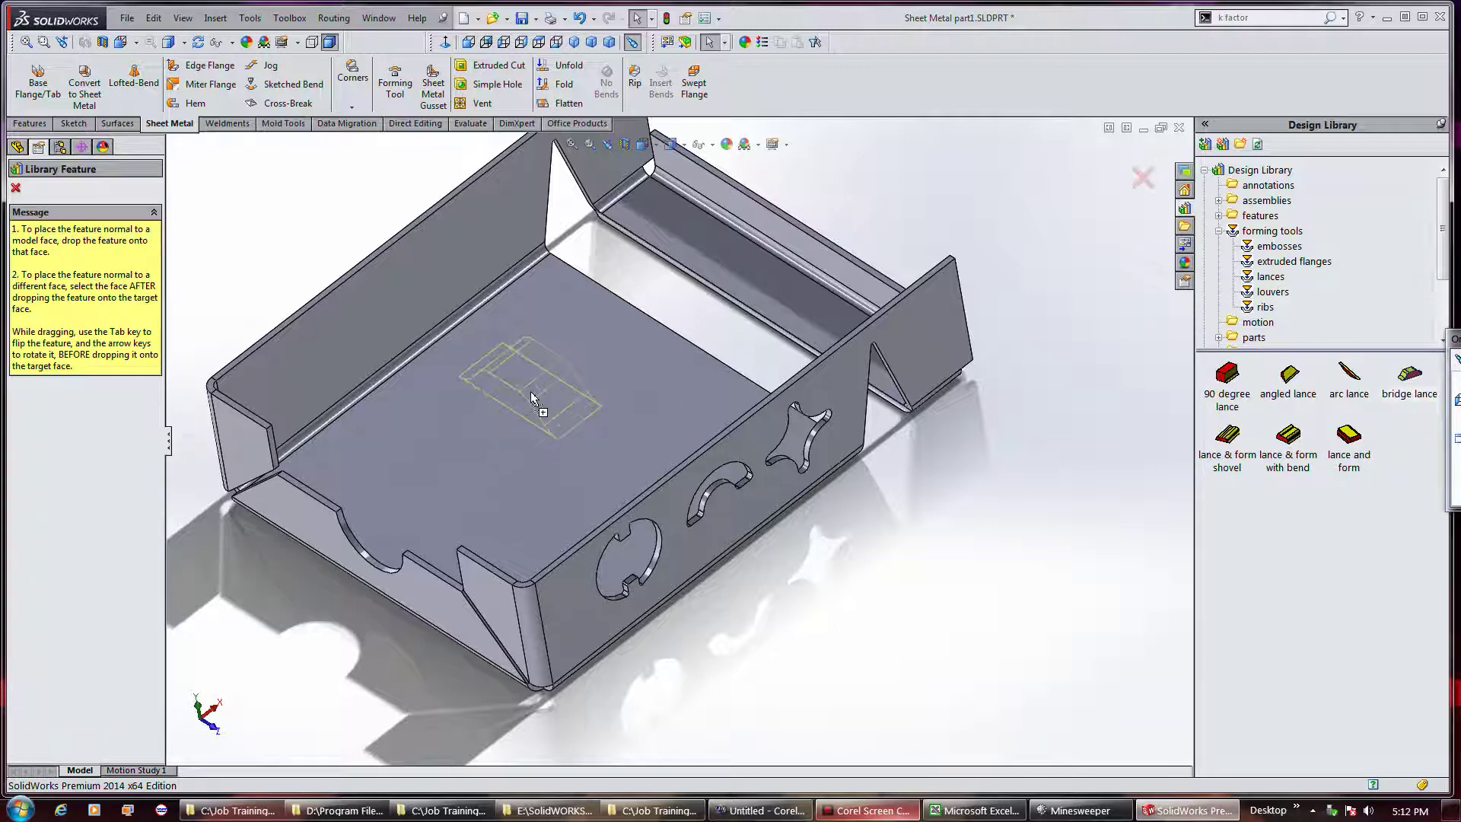
key(Right)
key(Right)
key(Right)
key(Right)
drag(535, 398, 549, 411)
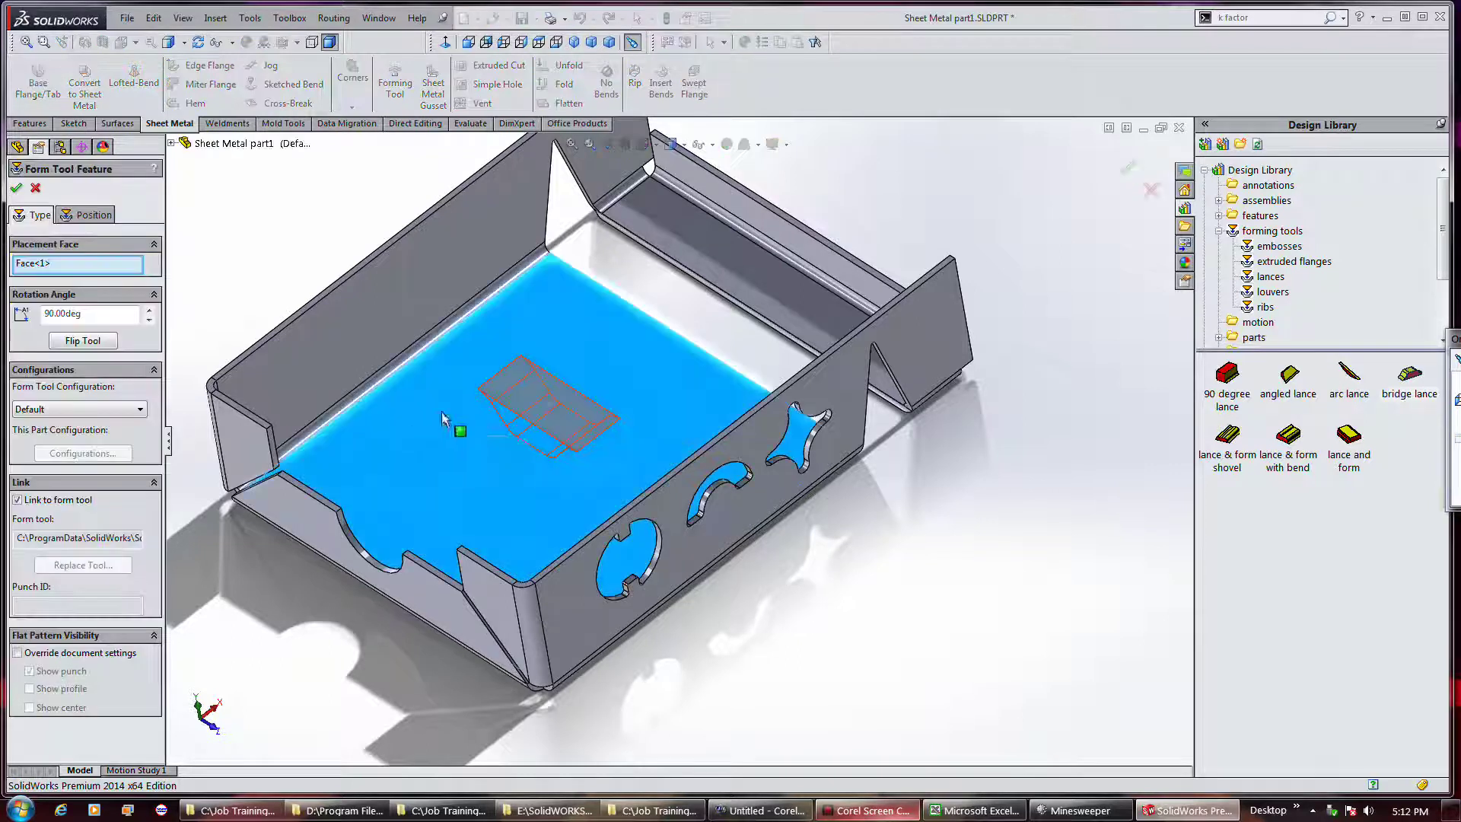
- Set the bridge lance's rotation angle to 45 degrees
click(105, 319)
double_click(106, 319)
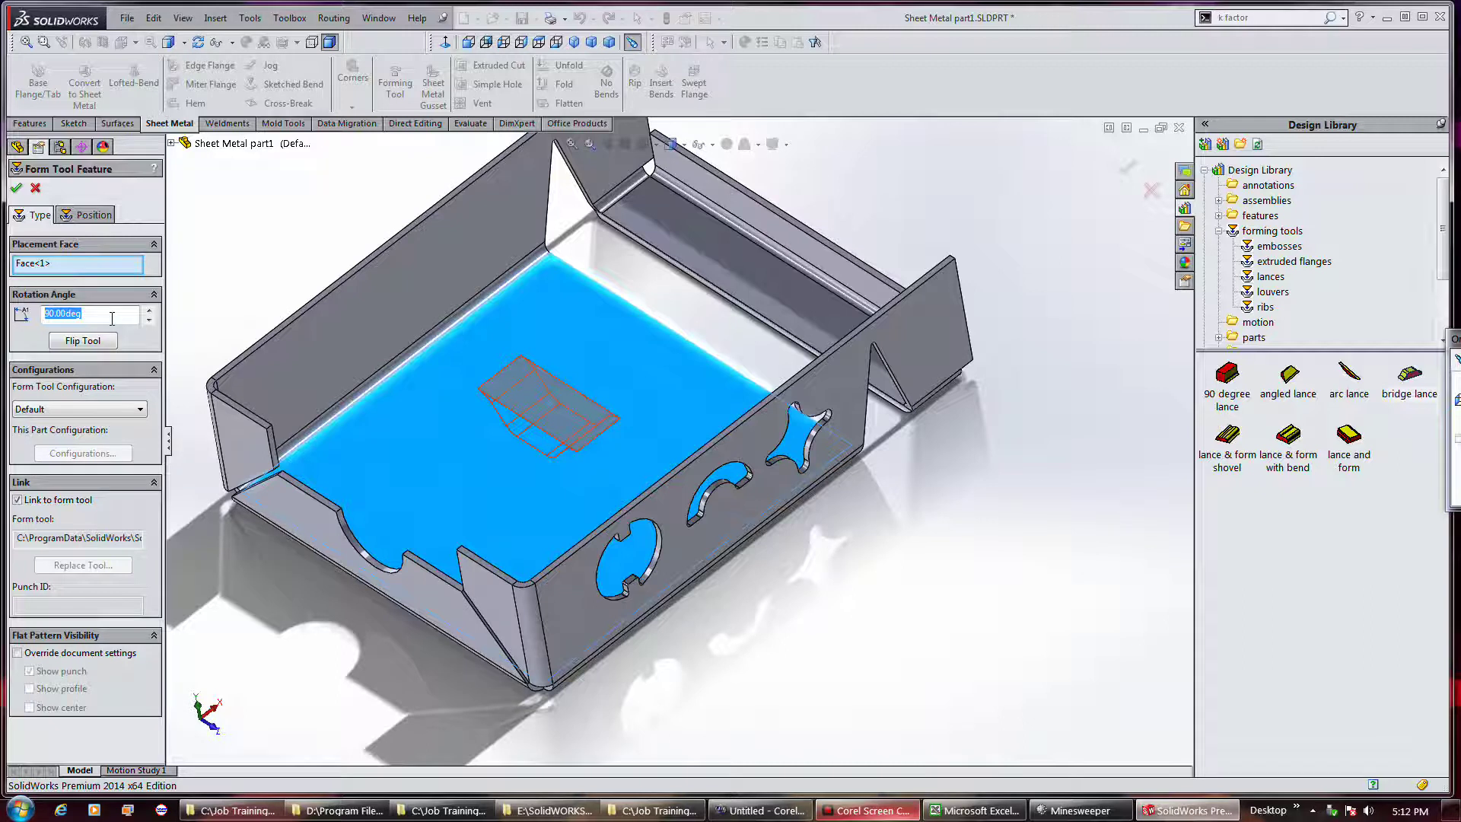
click(148, 311)
click(148, 310)
click(148, 311)
double_click(99, 315)
text(45)
key(Return)
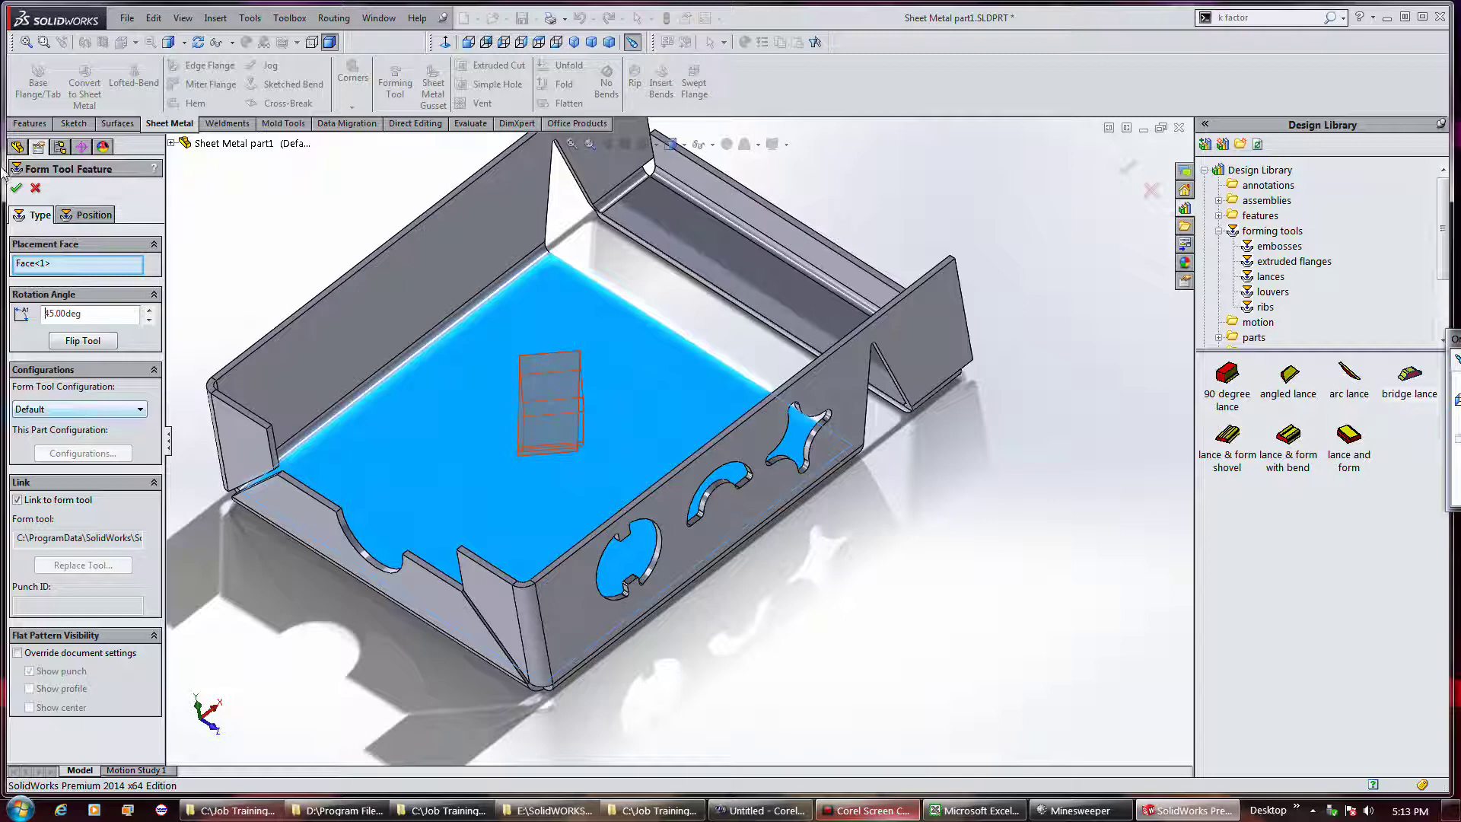
- Accept the bridge lance with the Default form tool configuration and inspect its formed shape from the underside
click(128, 412)
click(124, 424)
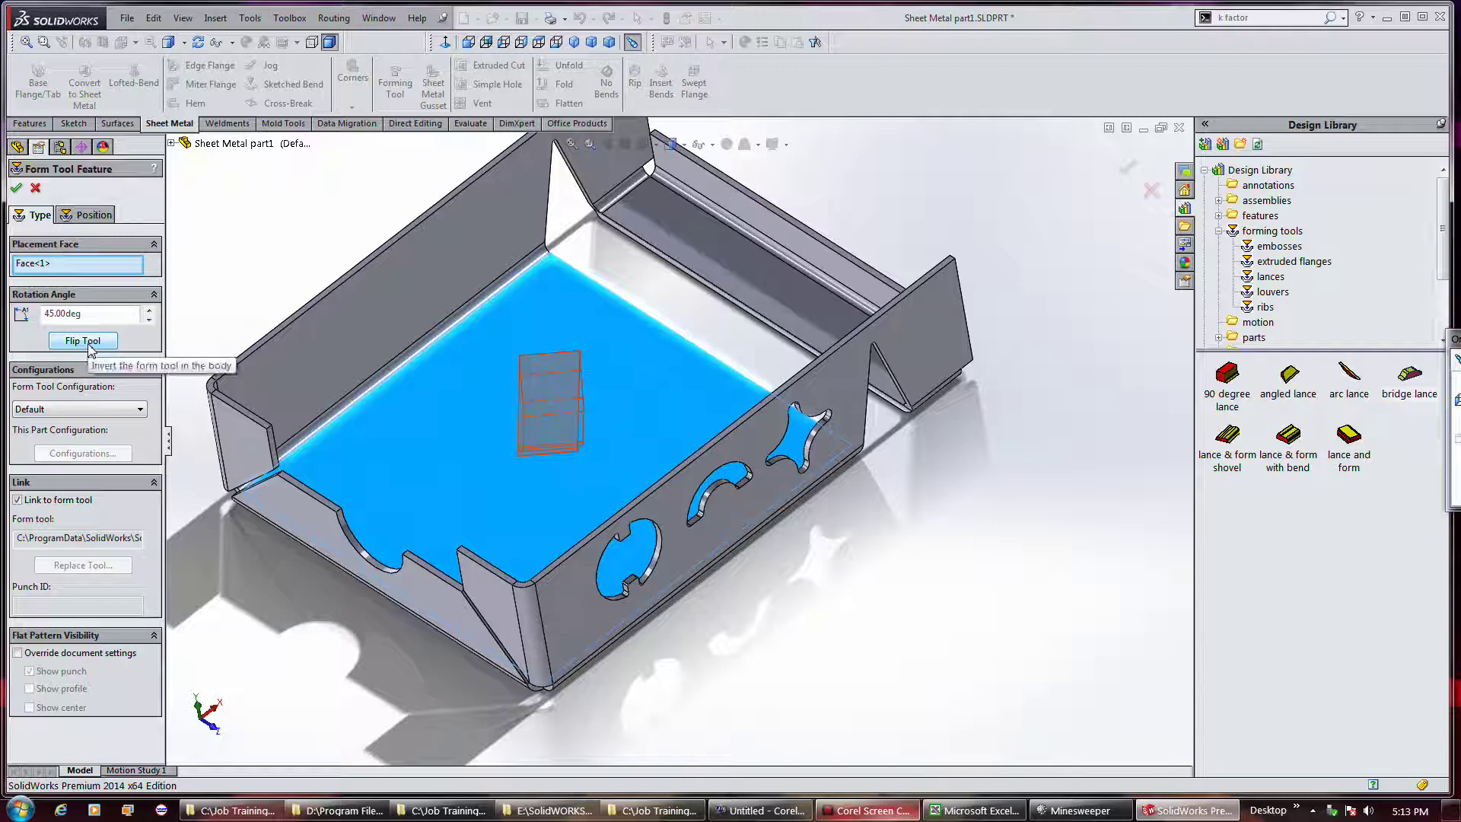
click(17, 188)
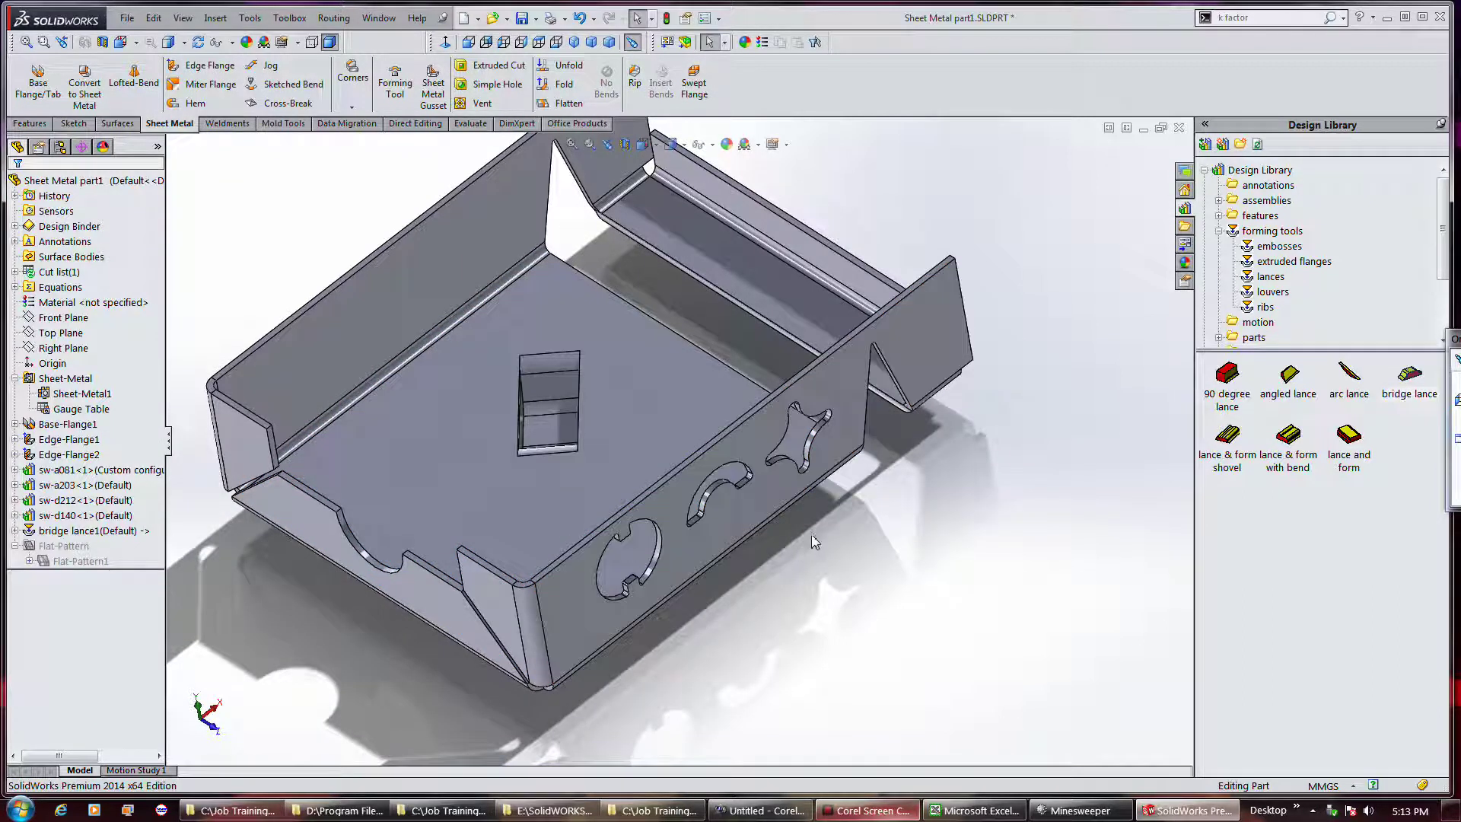
middle_drag(831, 539, 772, 635)
middle_drag(843, 491, 795, 493)
middle_drag(645, 570, 735, 362)
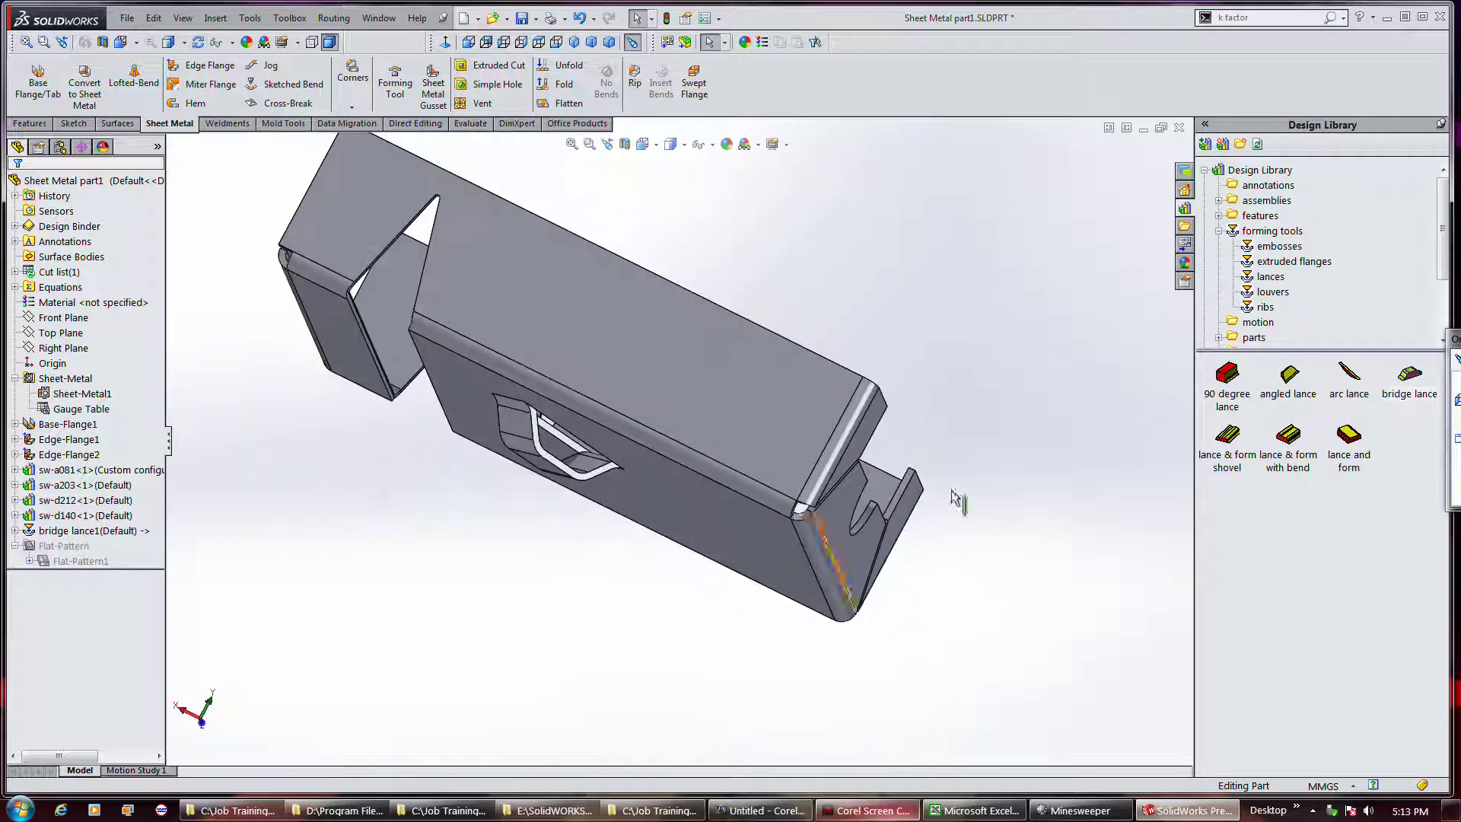
click(1220, 200)
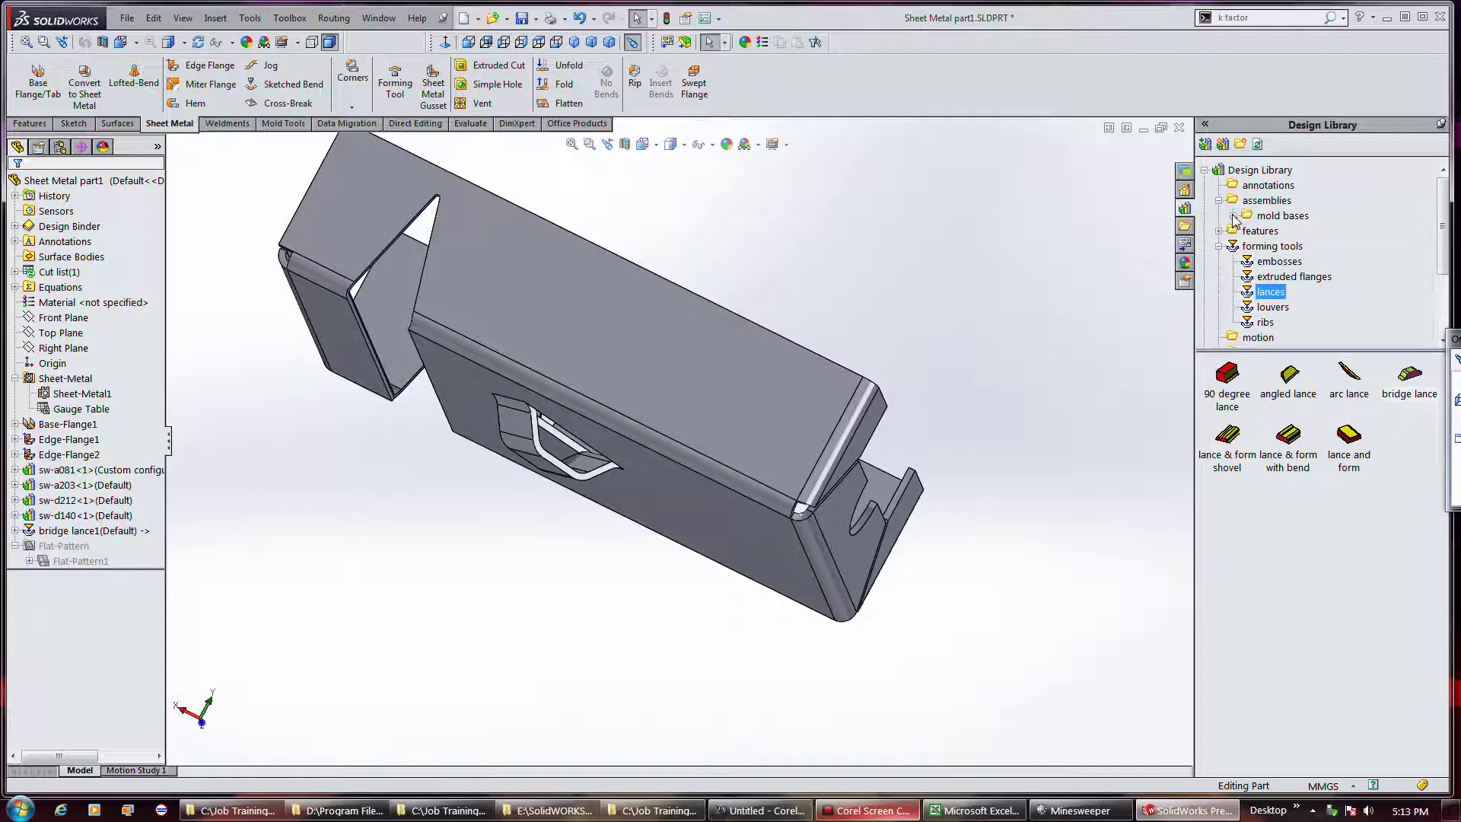
click(1219, 231)
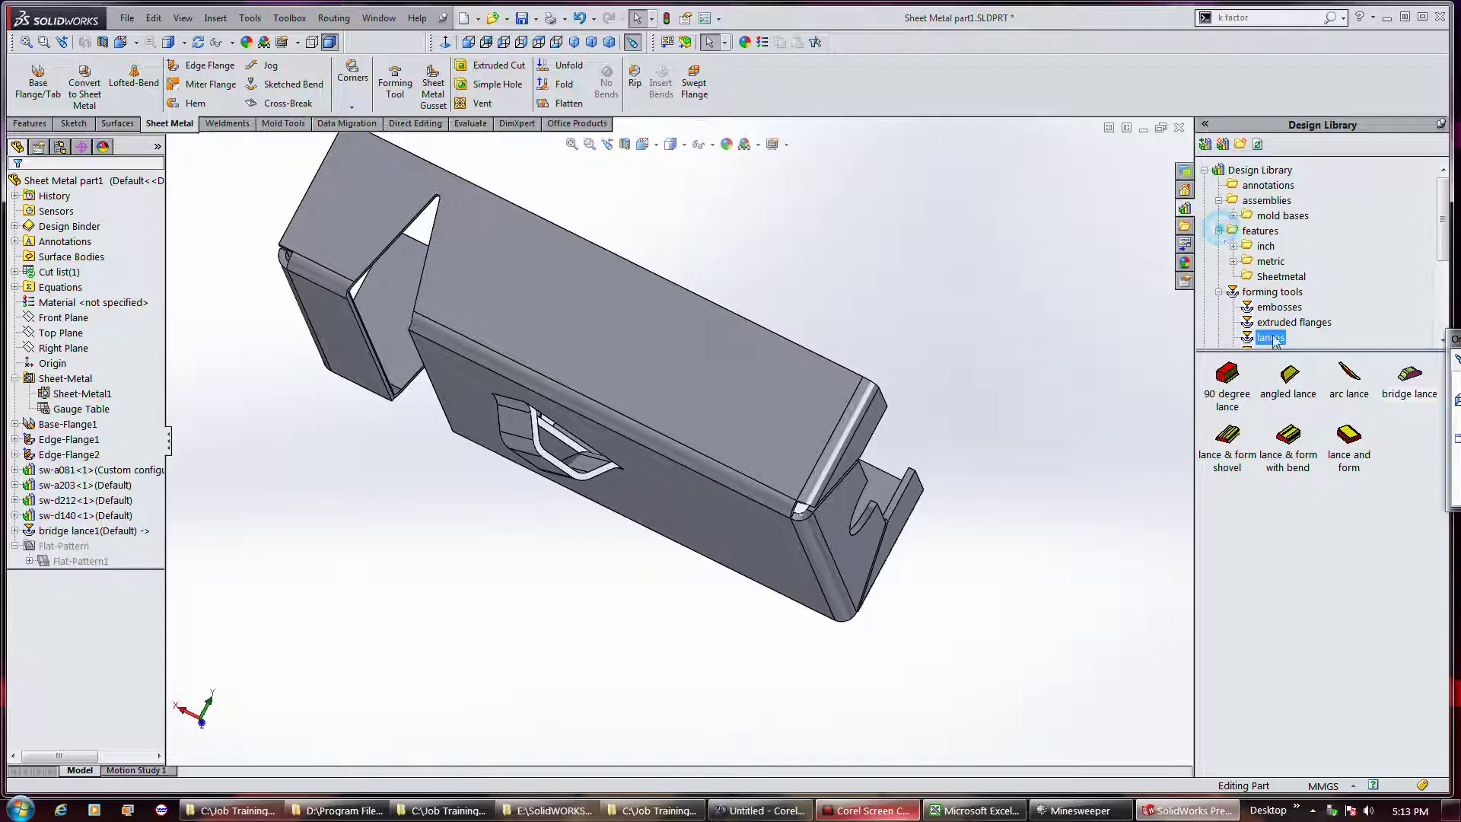
click(1267, 293)
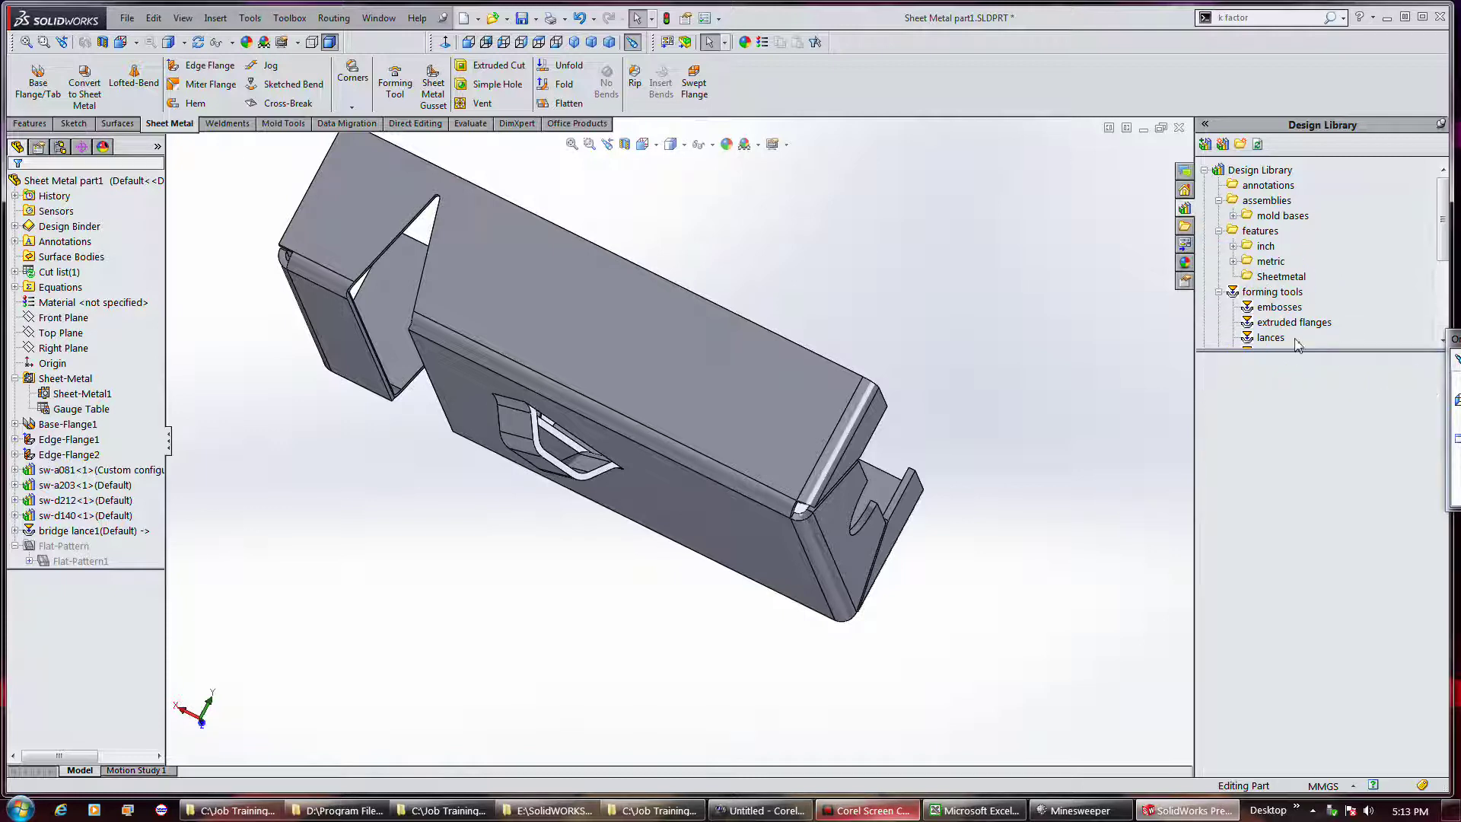
key(Up)
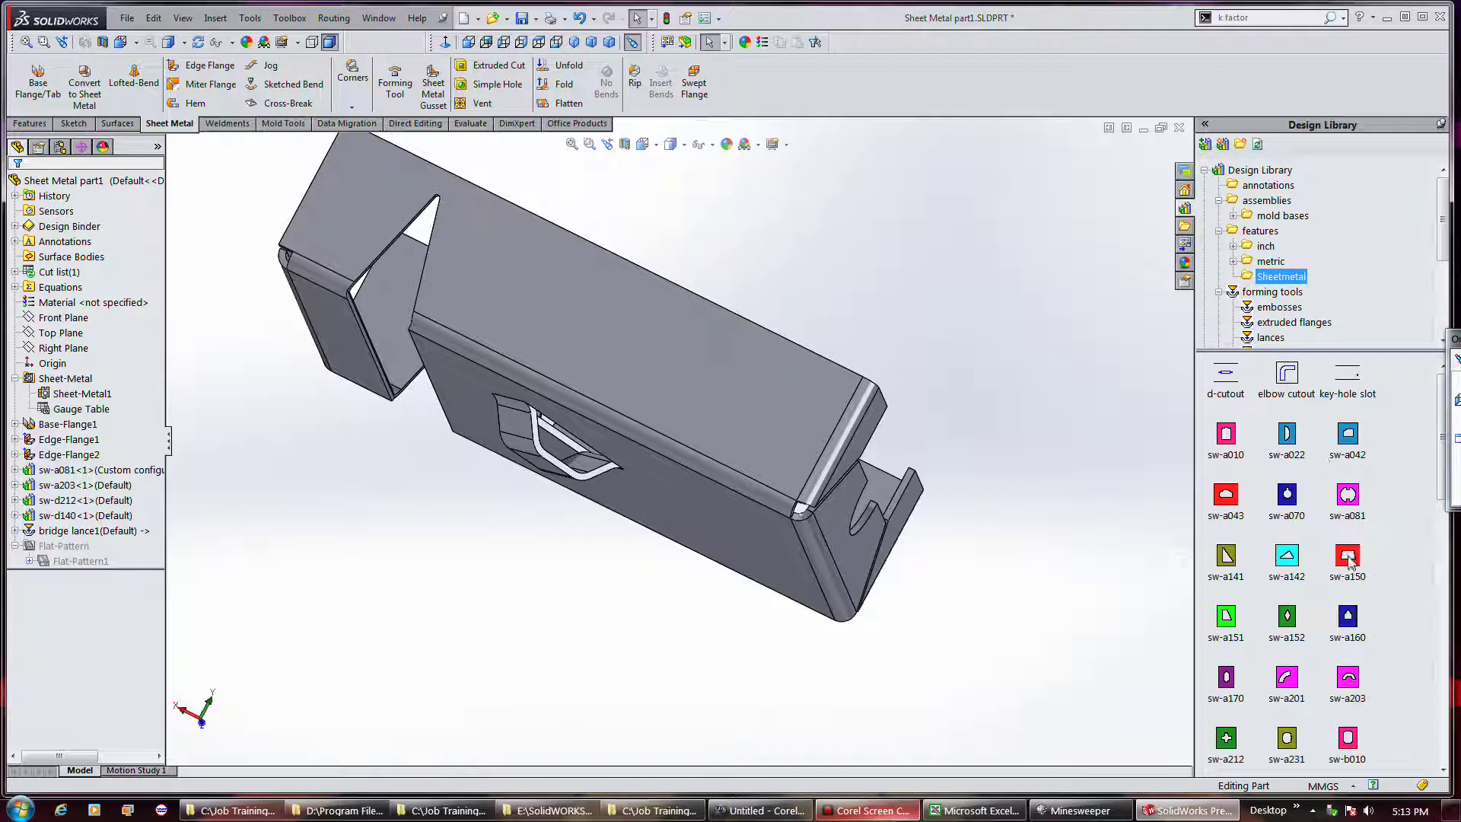
drag(1361, 518, 682, 384)
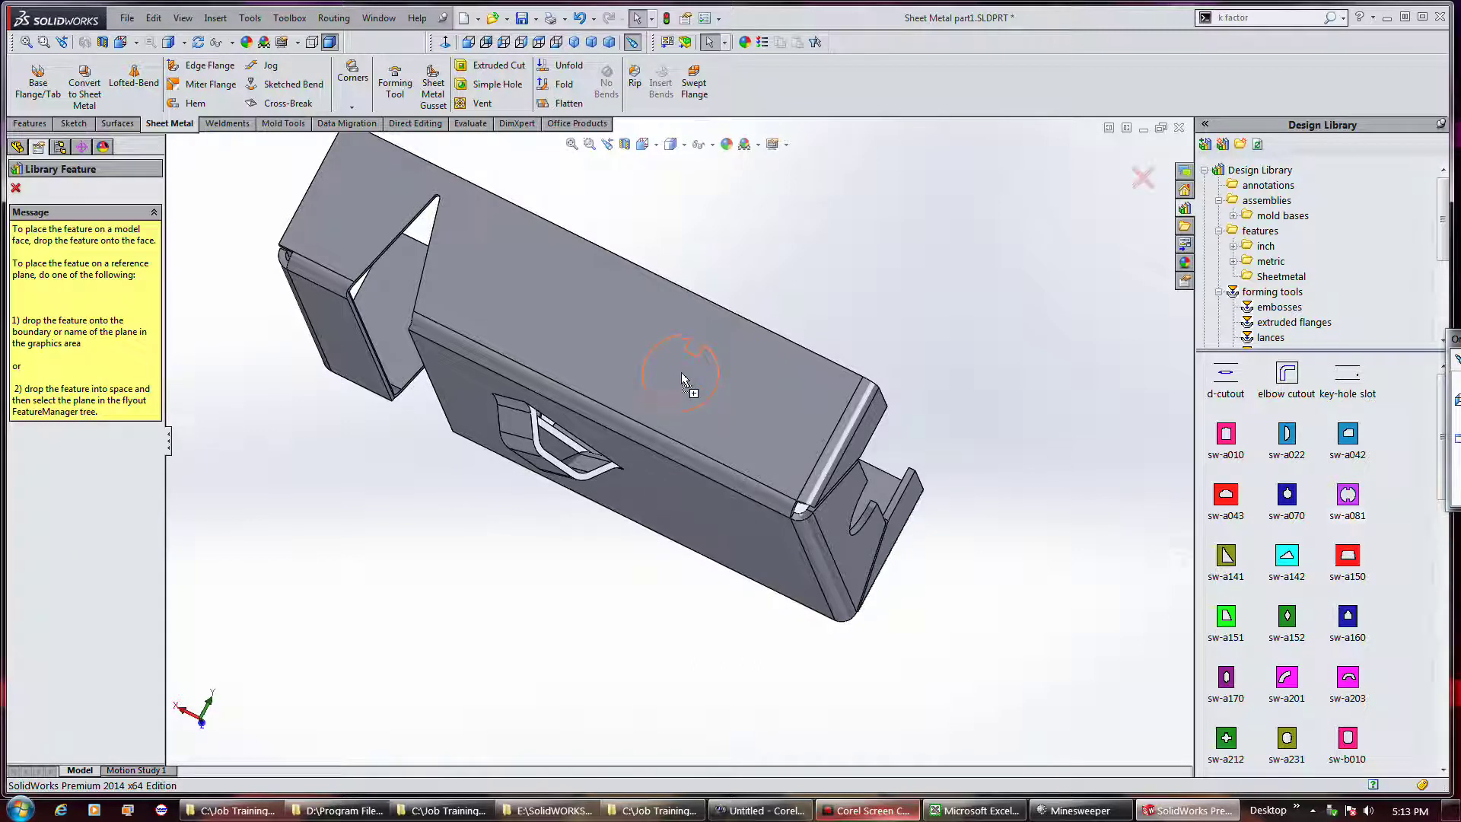
drag(689, 378, 742, 378)
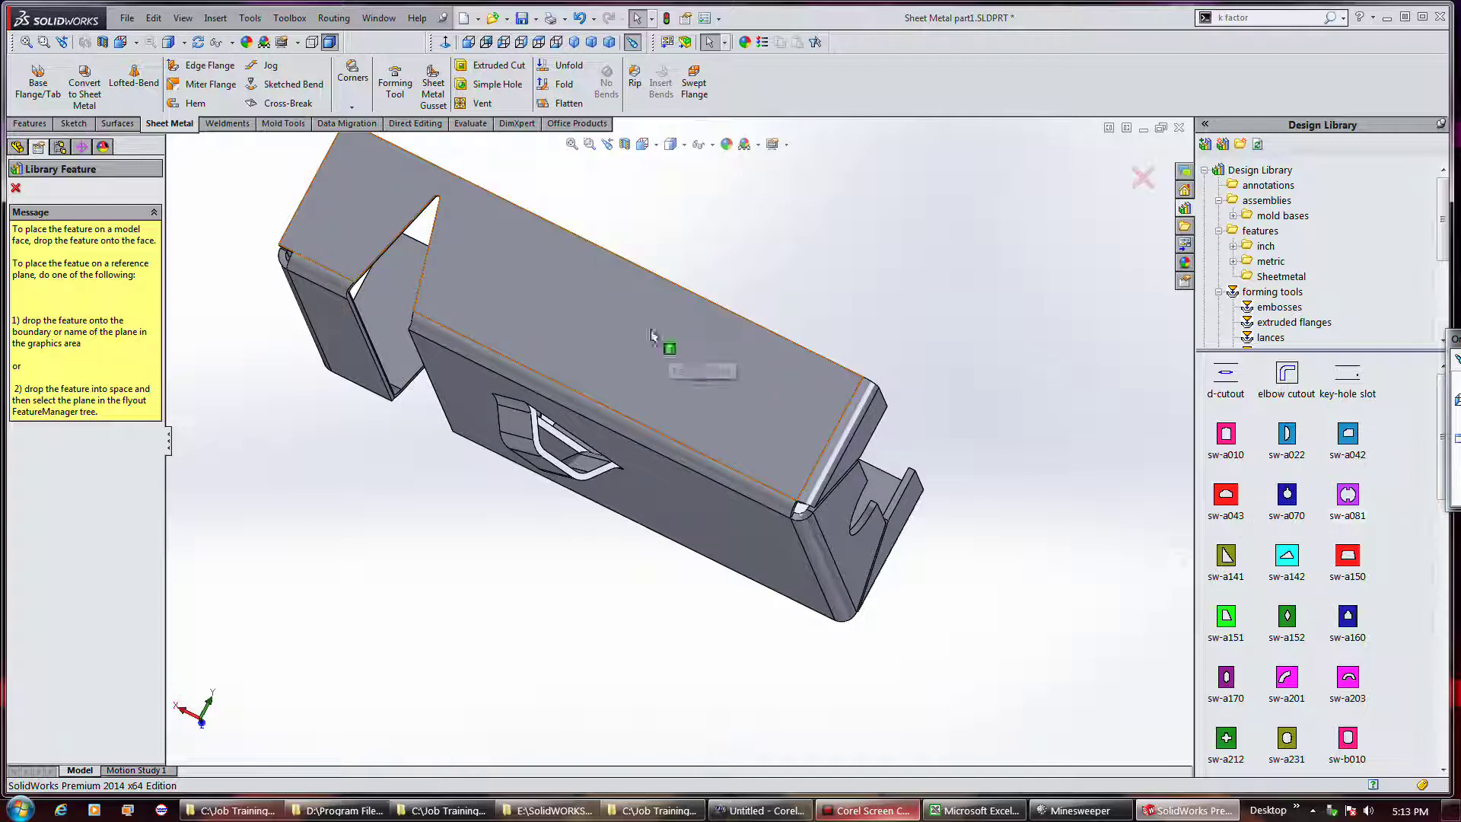
- In the bridge lance's position sketch, dimension its centre point from the base's long edge opposite the flange with the small cutouts
middle_drag(910, 358, 848, 567)
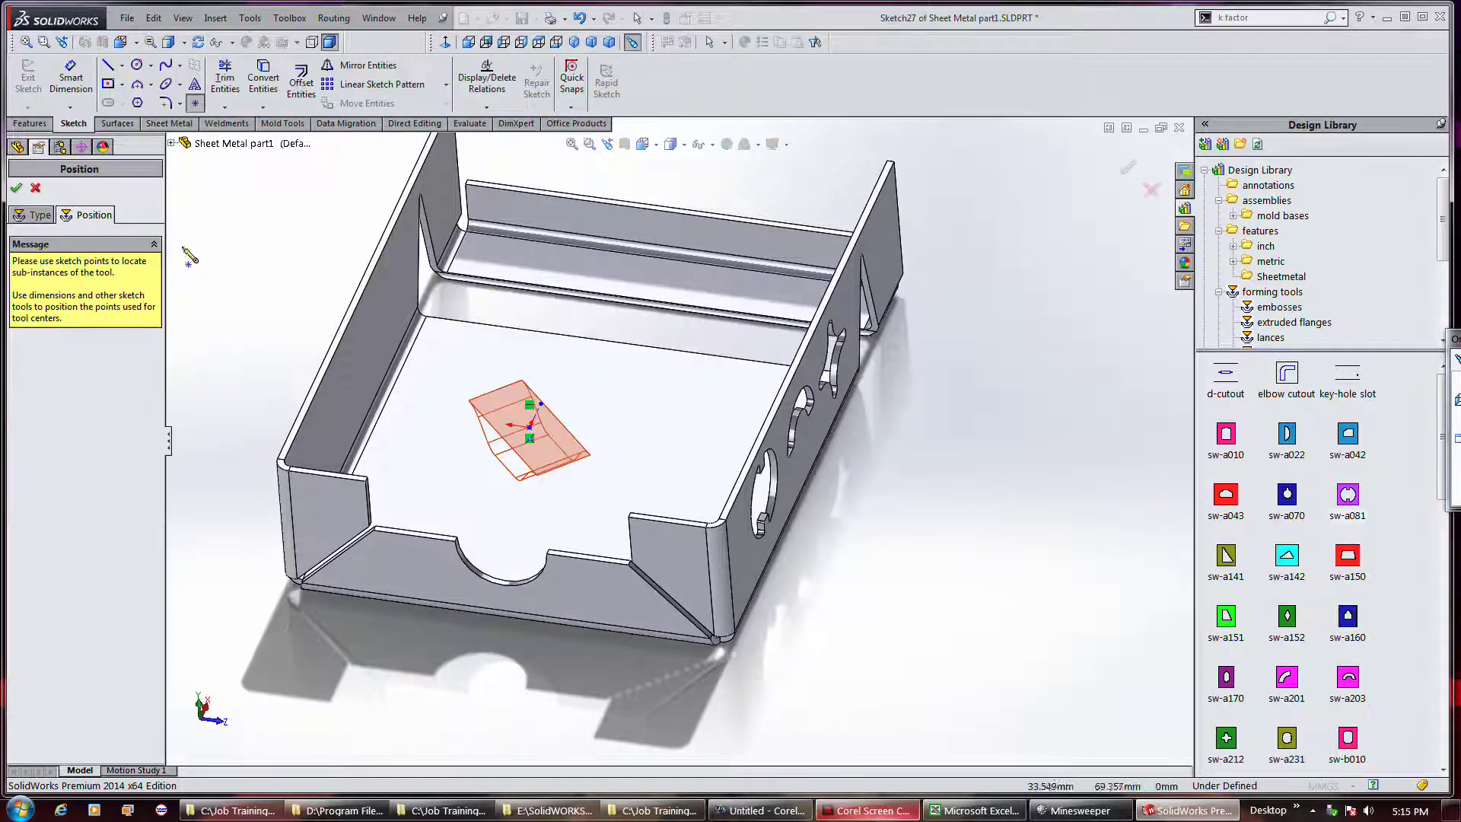
click(34, 215)
click(87, 215)
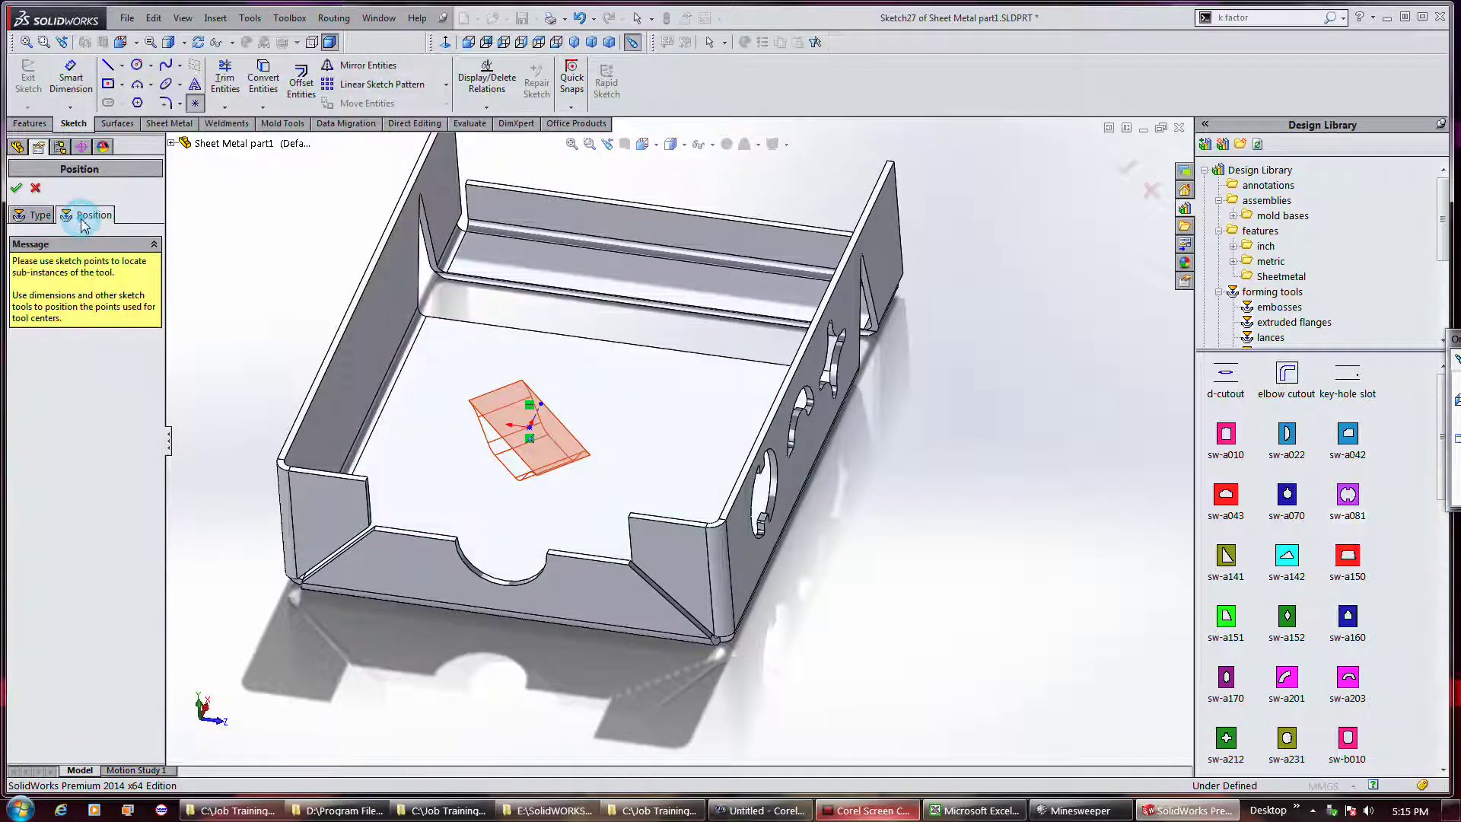
click(70, 90)
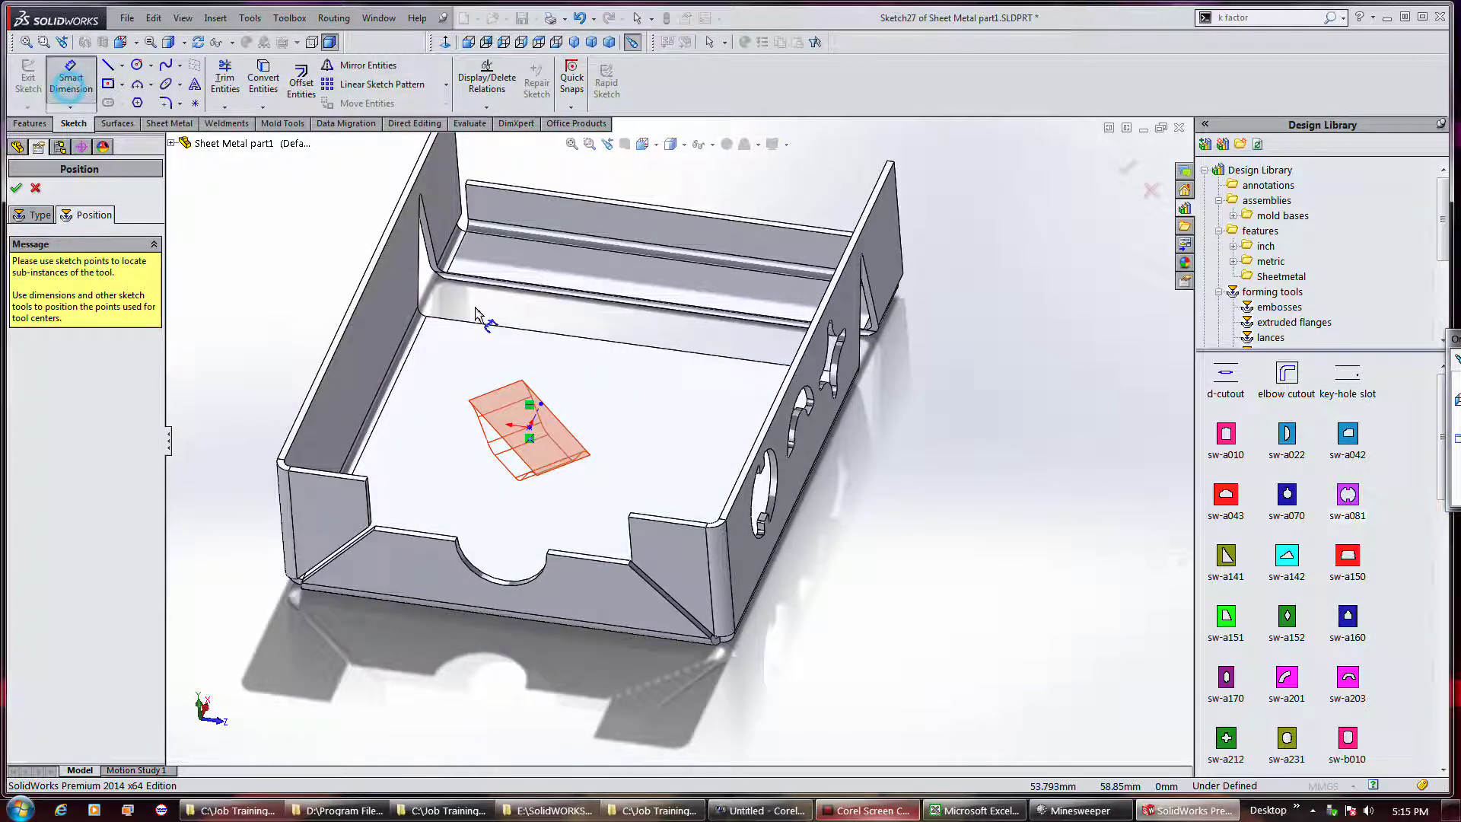
click(530, 427)
click(376, 414)
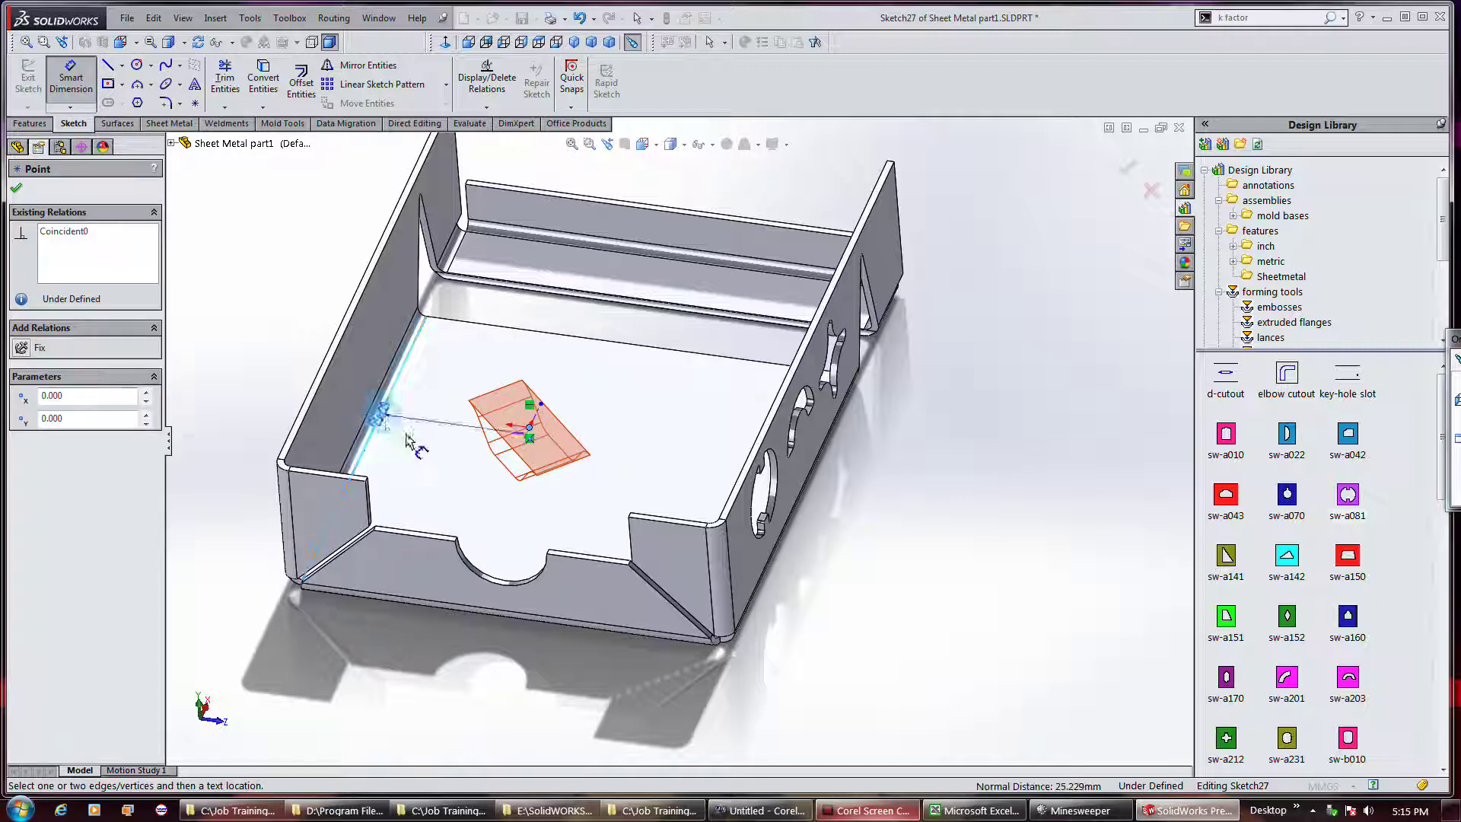
click(419, 492)
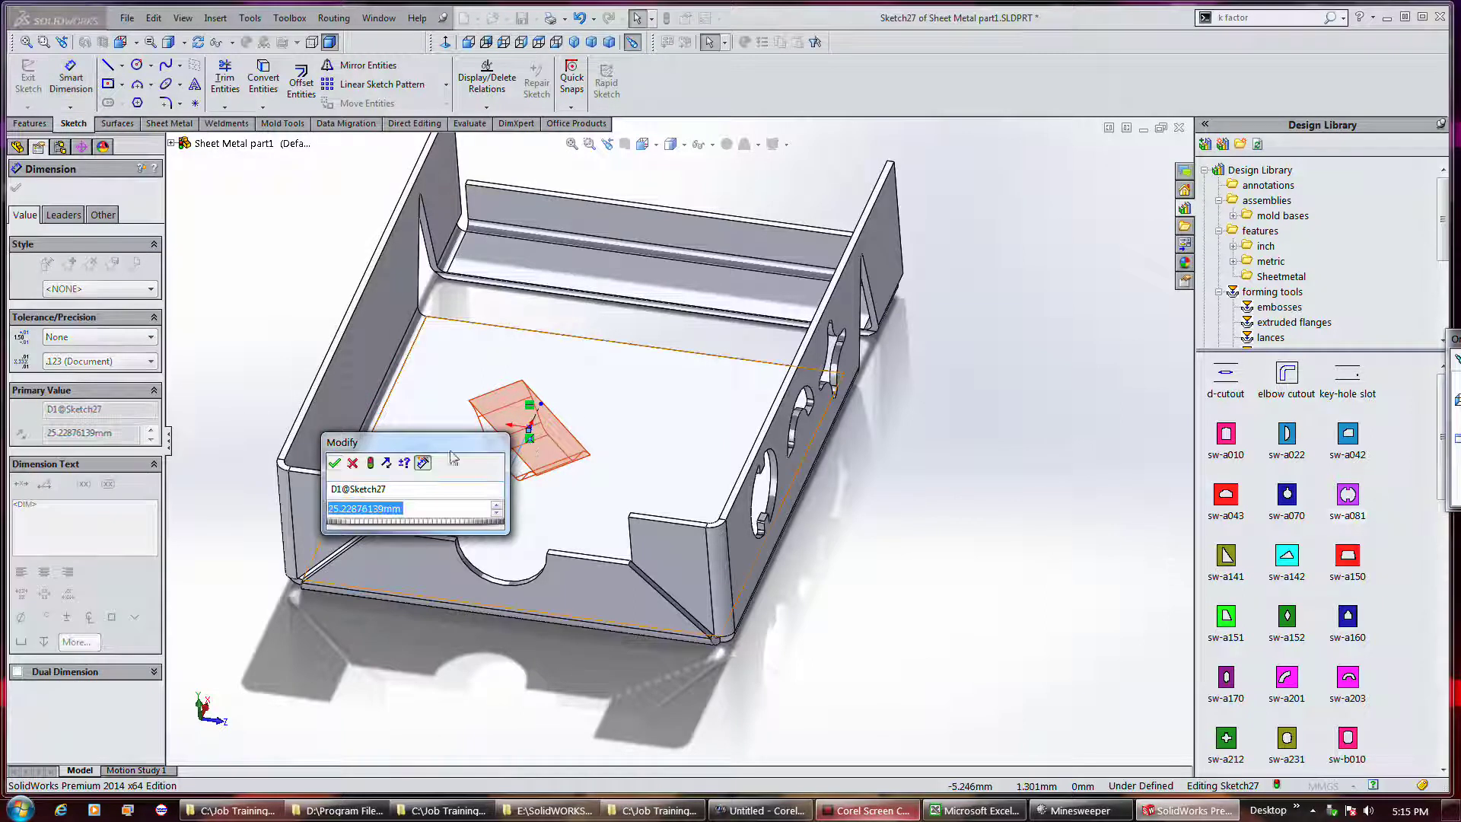
click(337, 463)
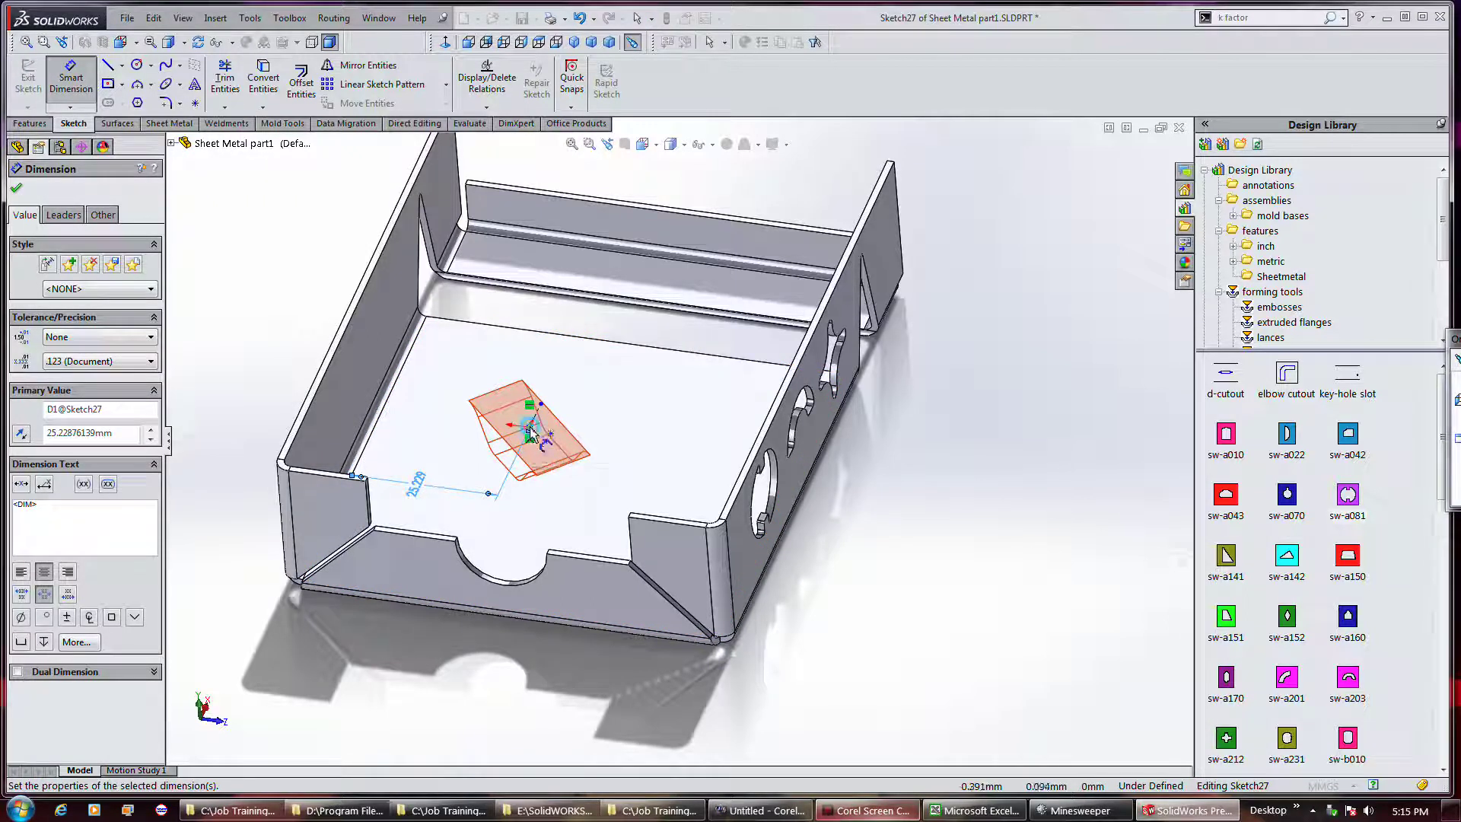
- Dimension the bridge lance's centre point from the base edge at the triangular cut and set the distance to 10 mm
click(531, 435)
click(569, 335)
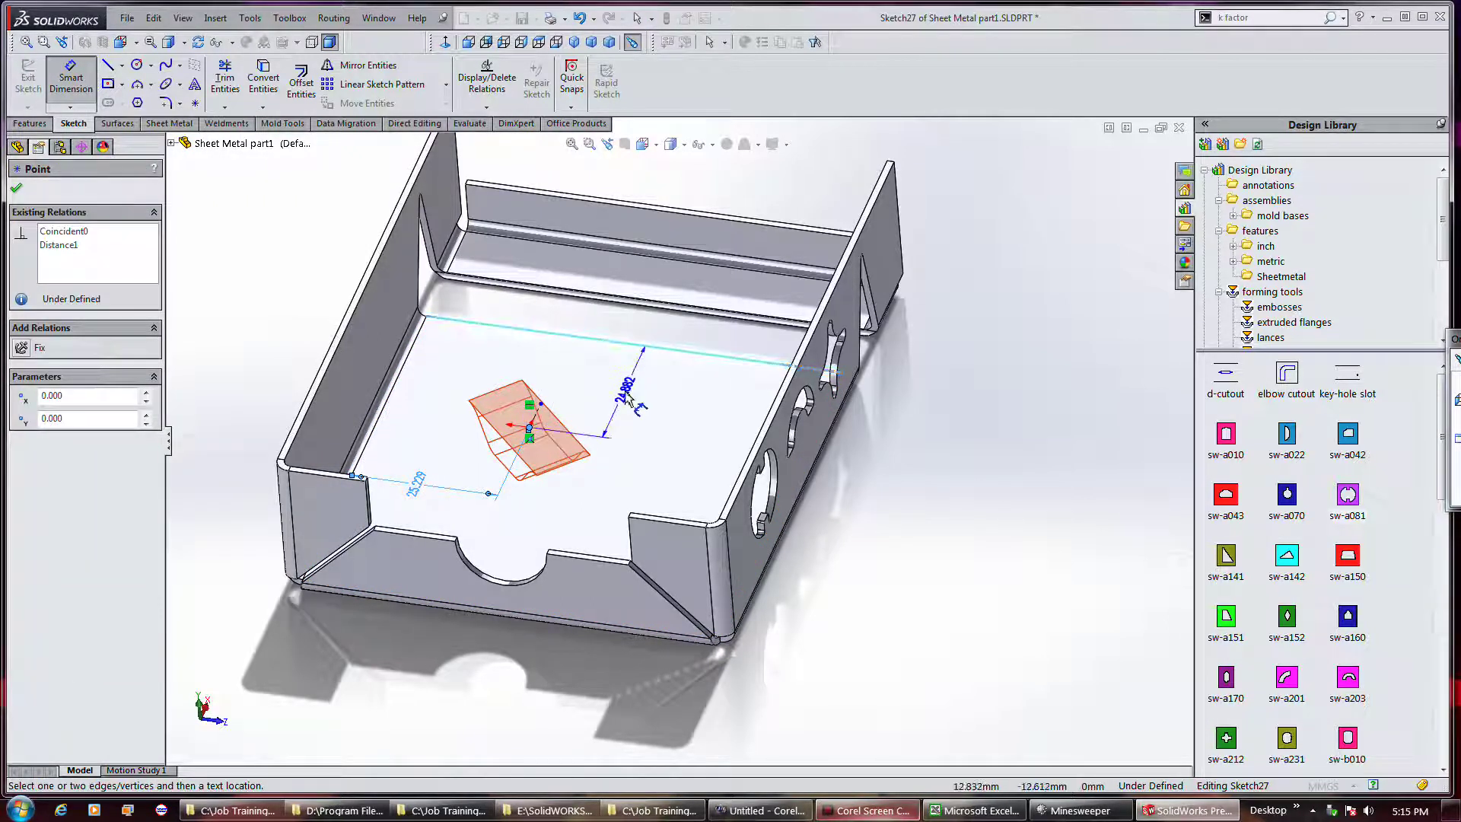
click(627, 393)
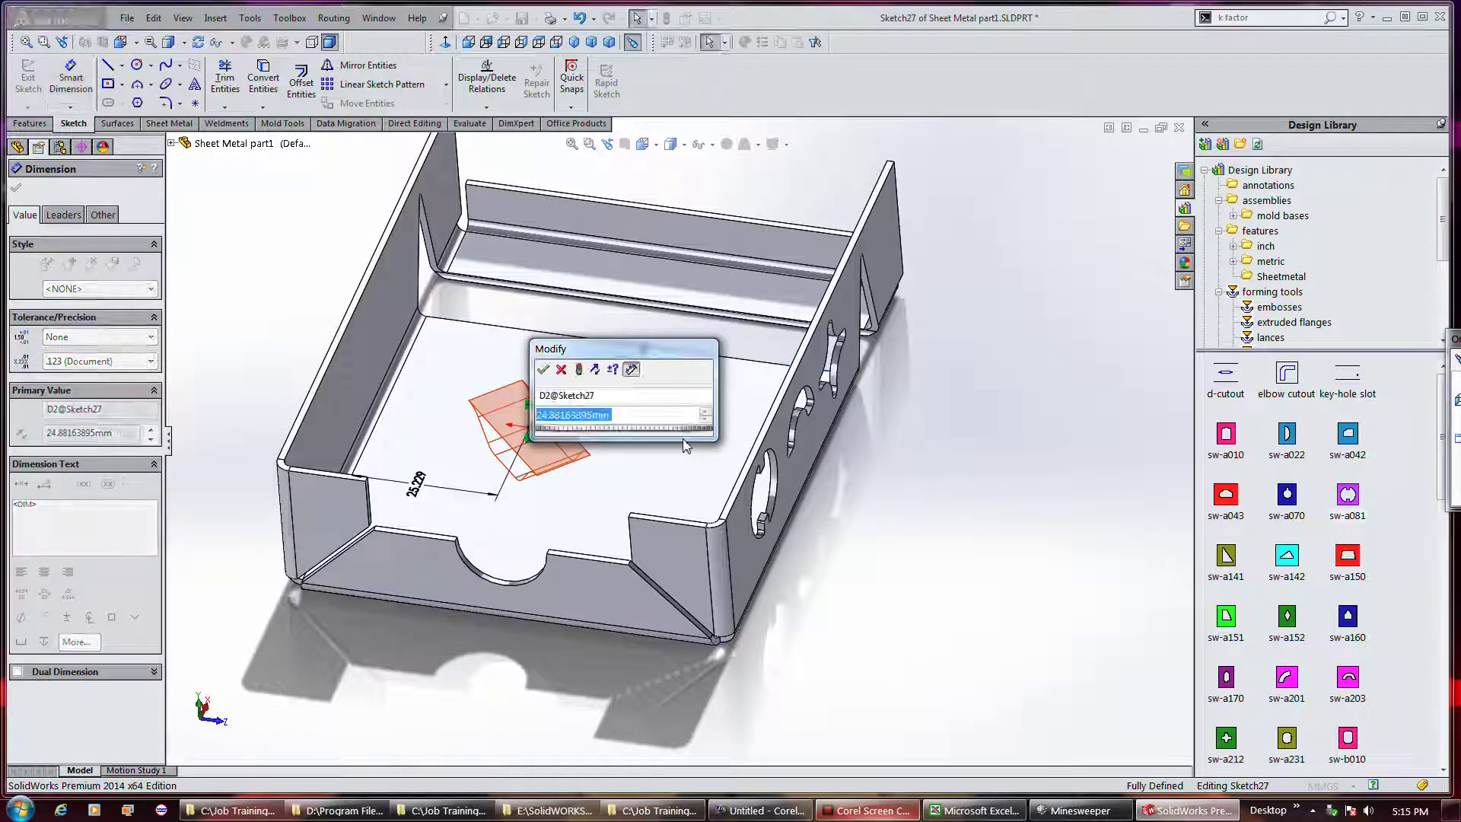
text(1)
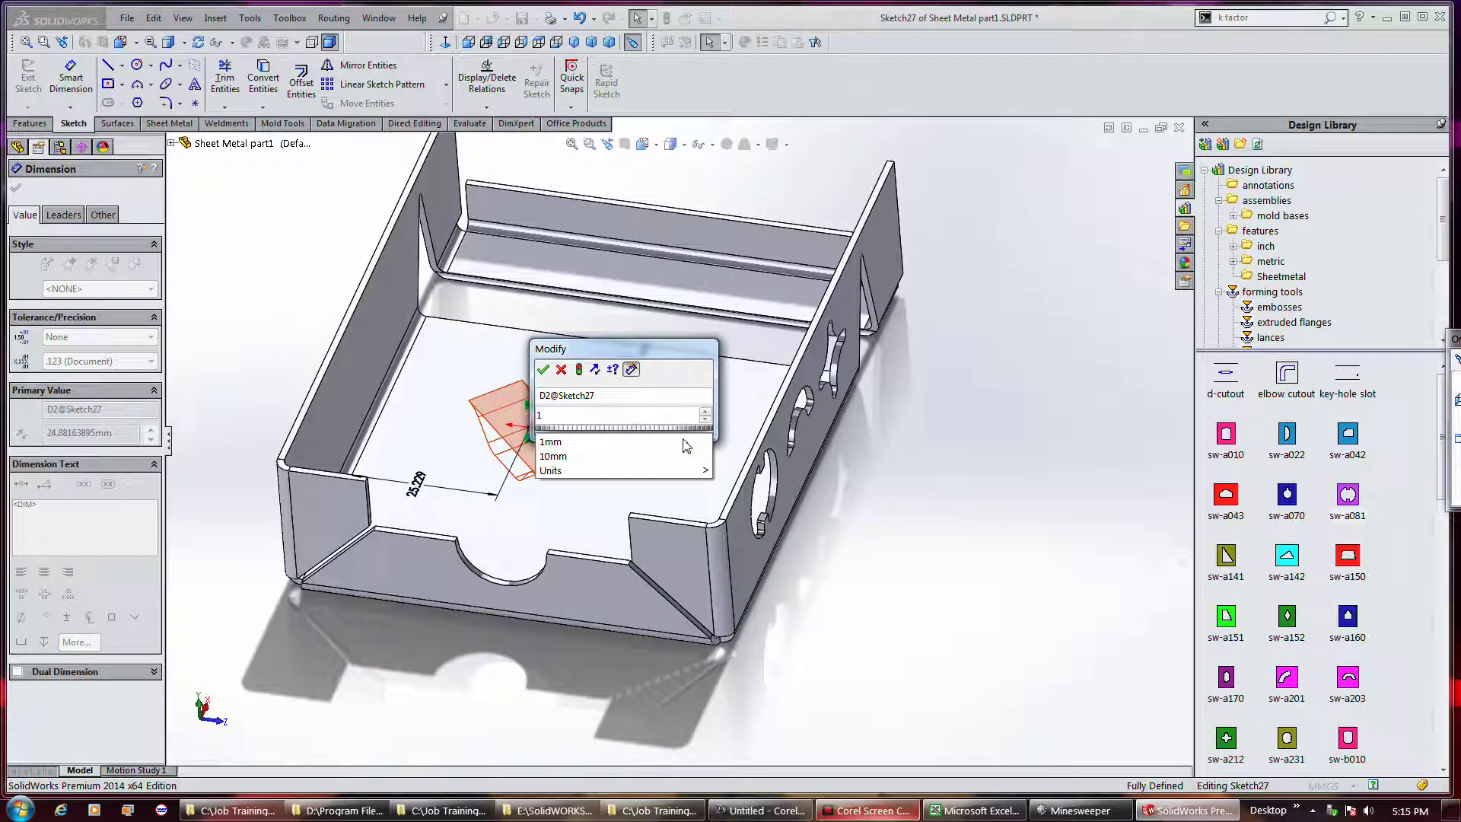
text(0)
key(Return)
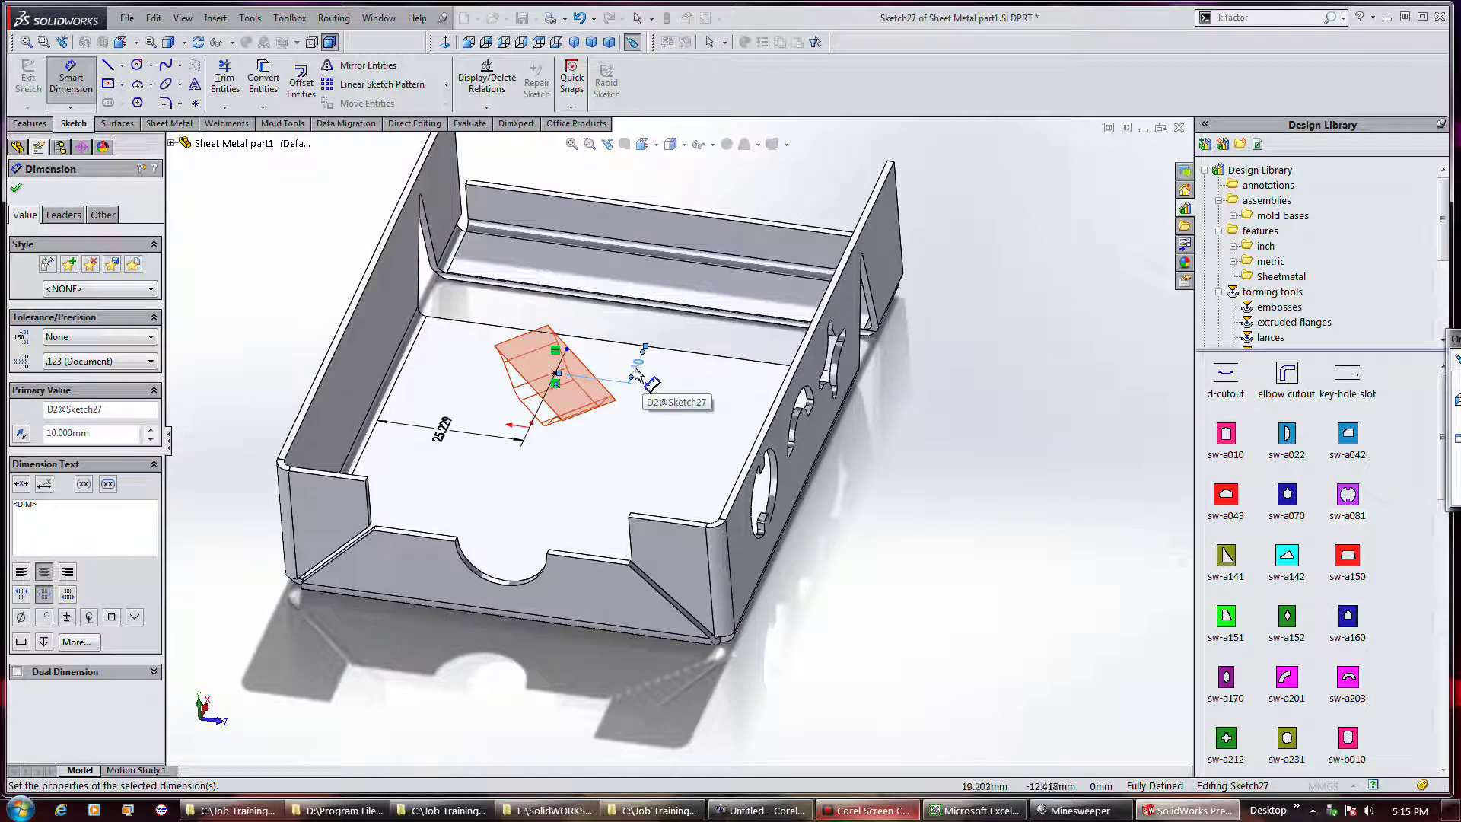
- Set the lance centre's distance from the base edge at the triangular cut to 20 mm
double_click(636, 370)
text(20)
key(Return)
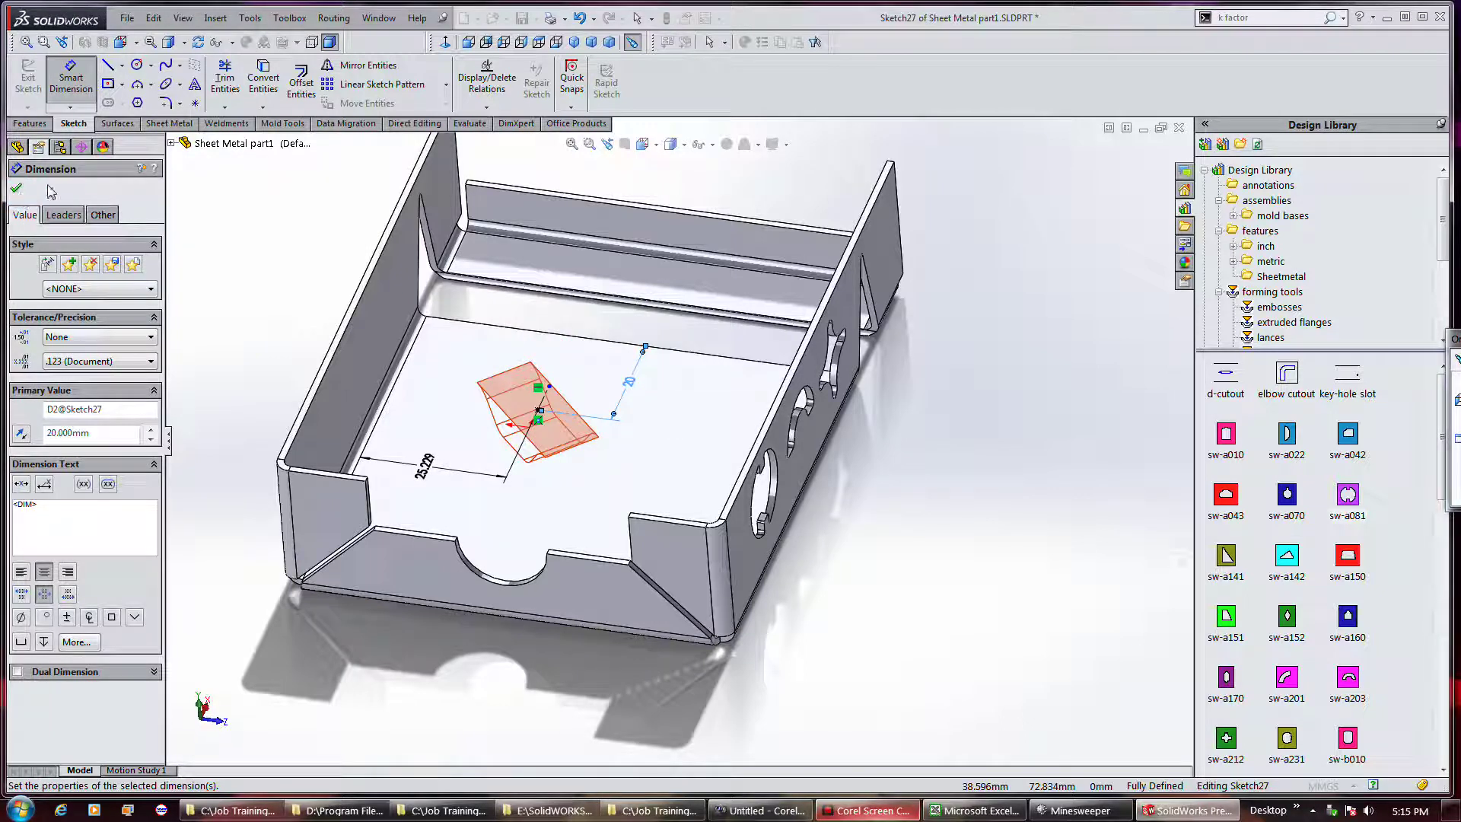
click(16, 189)
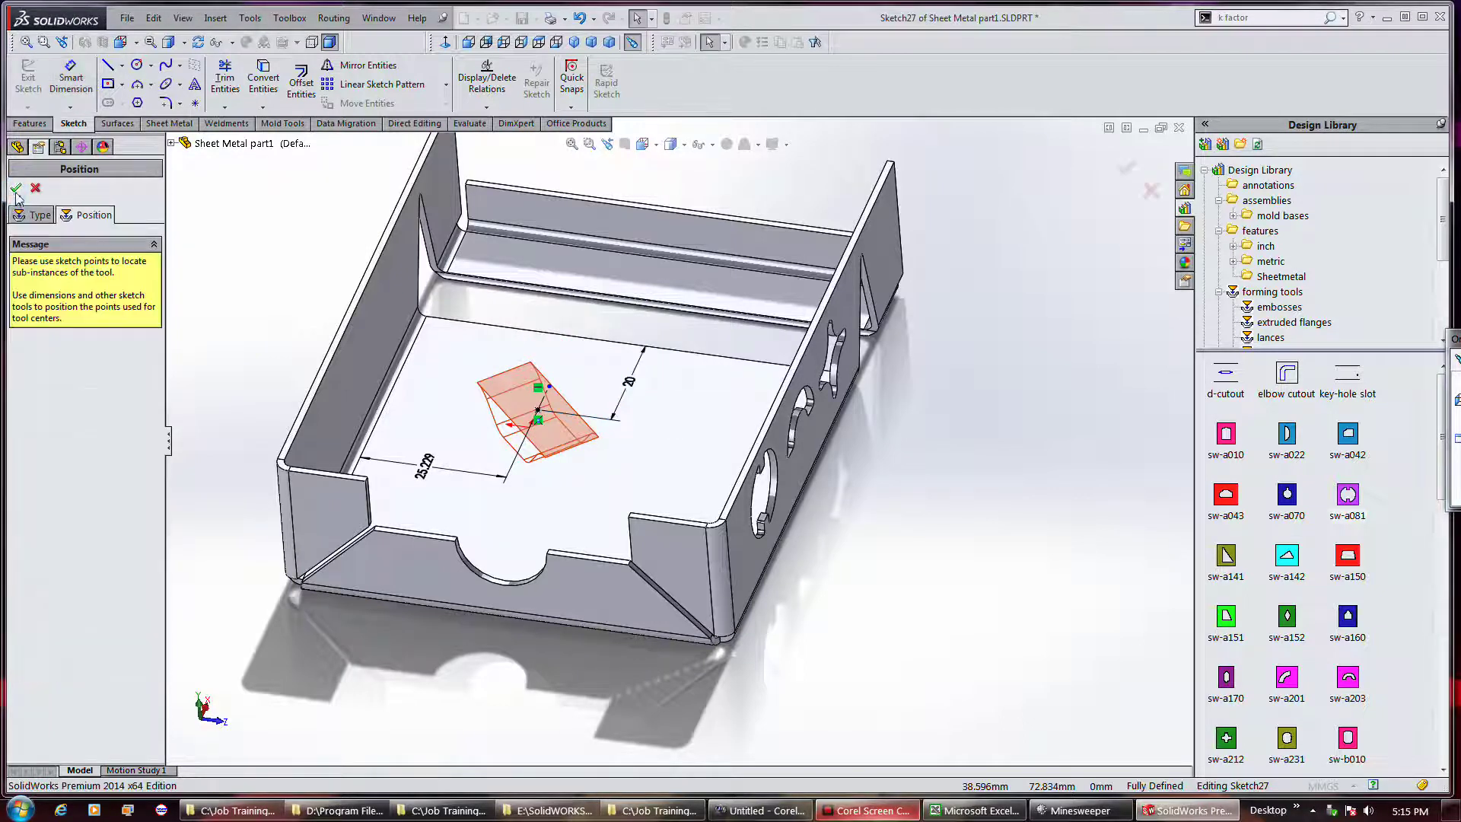
- Check the bridge lance's part configuration options without changing them, and accept the repositioned feature
click(36, 214)
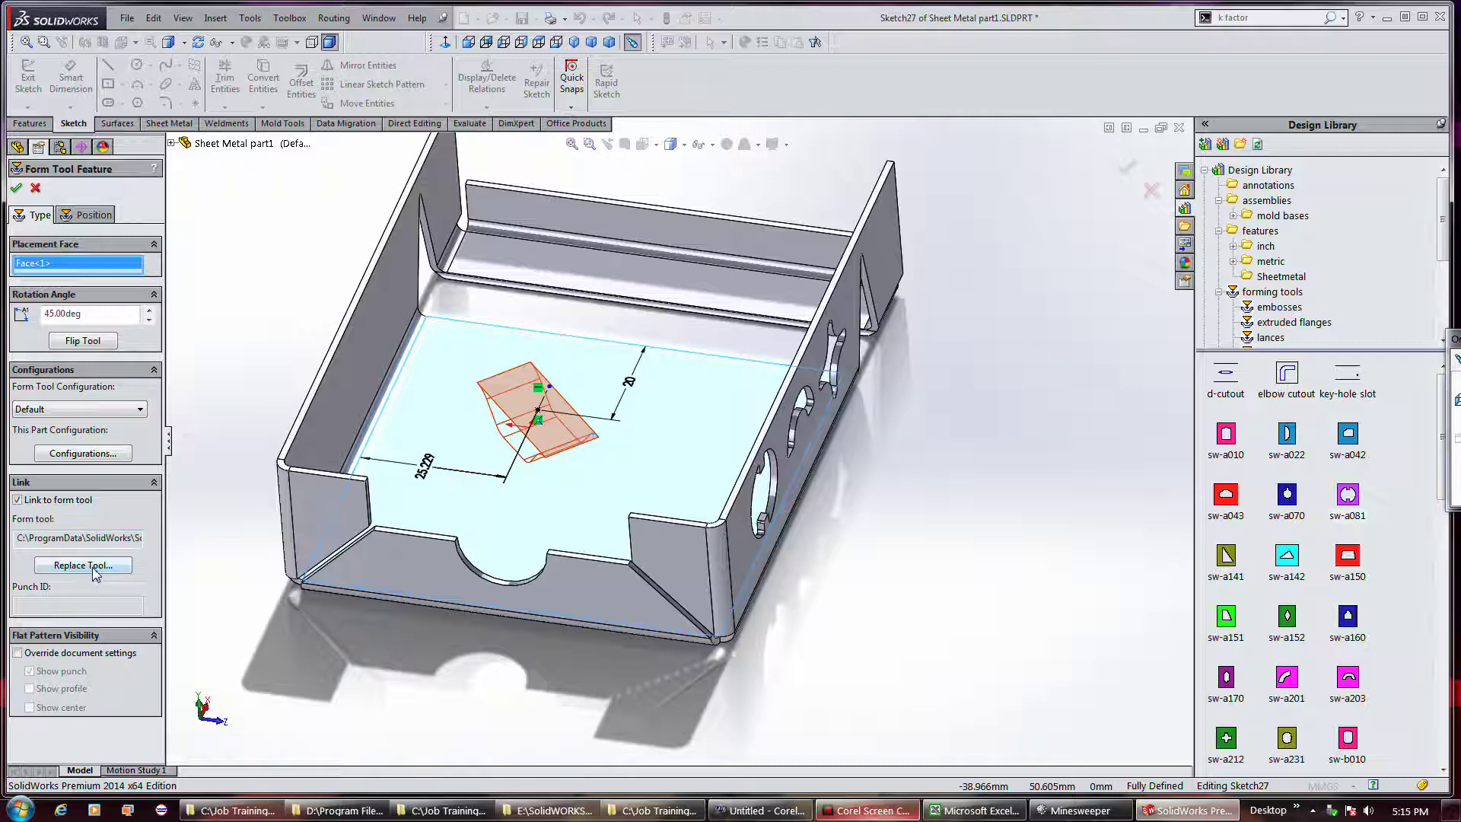
click(83, 453)
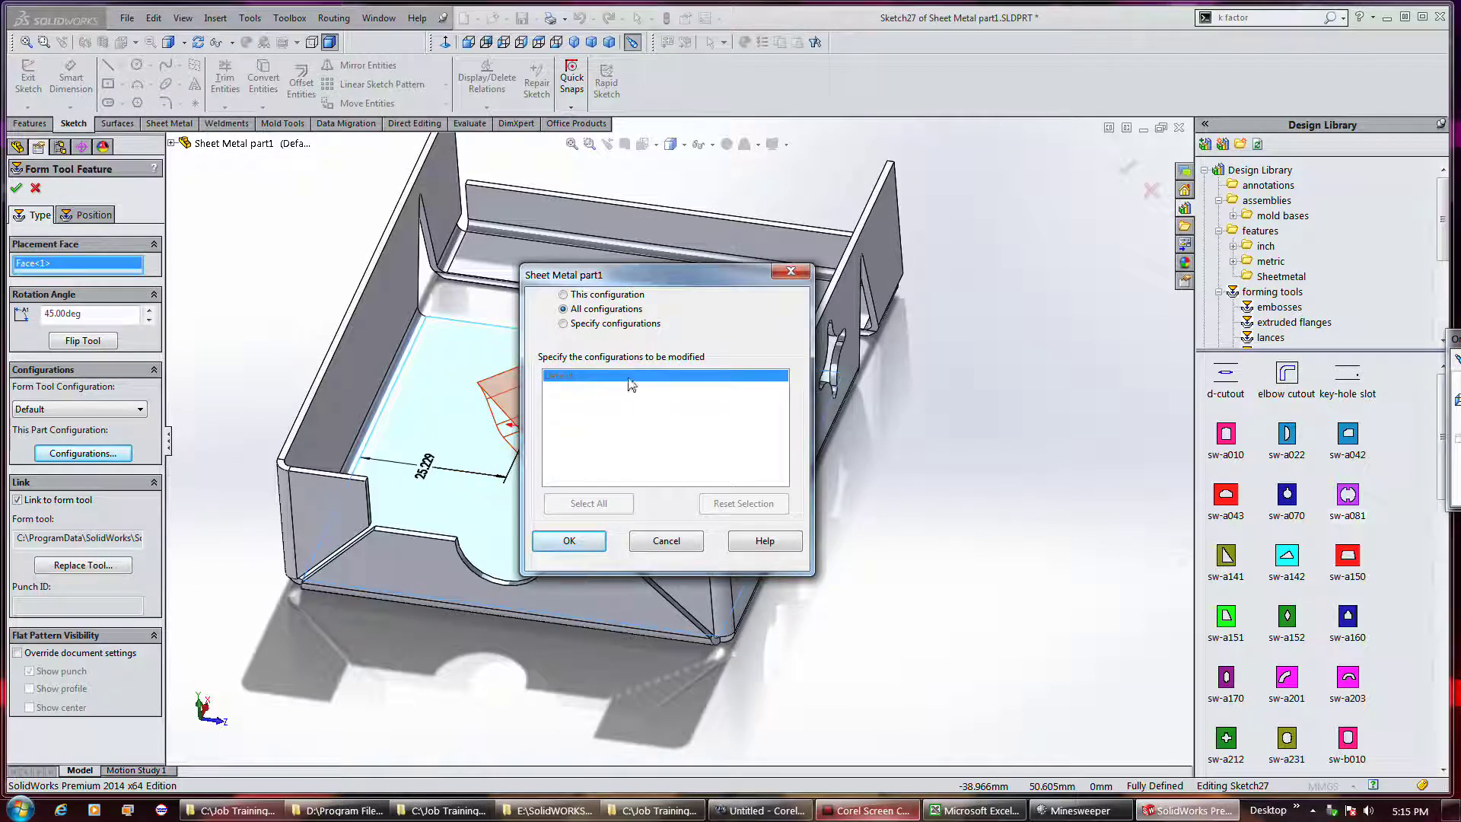
click(677, 542)
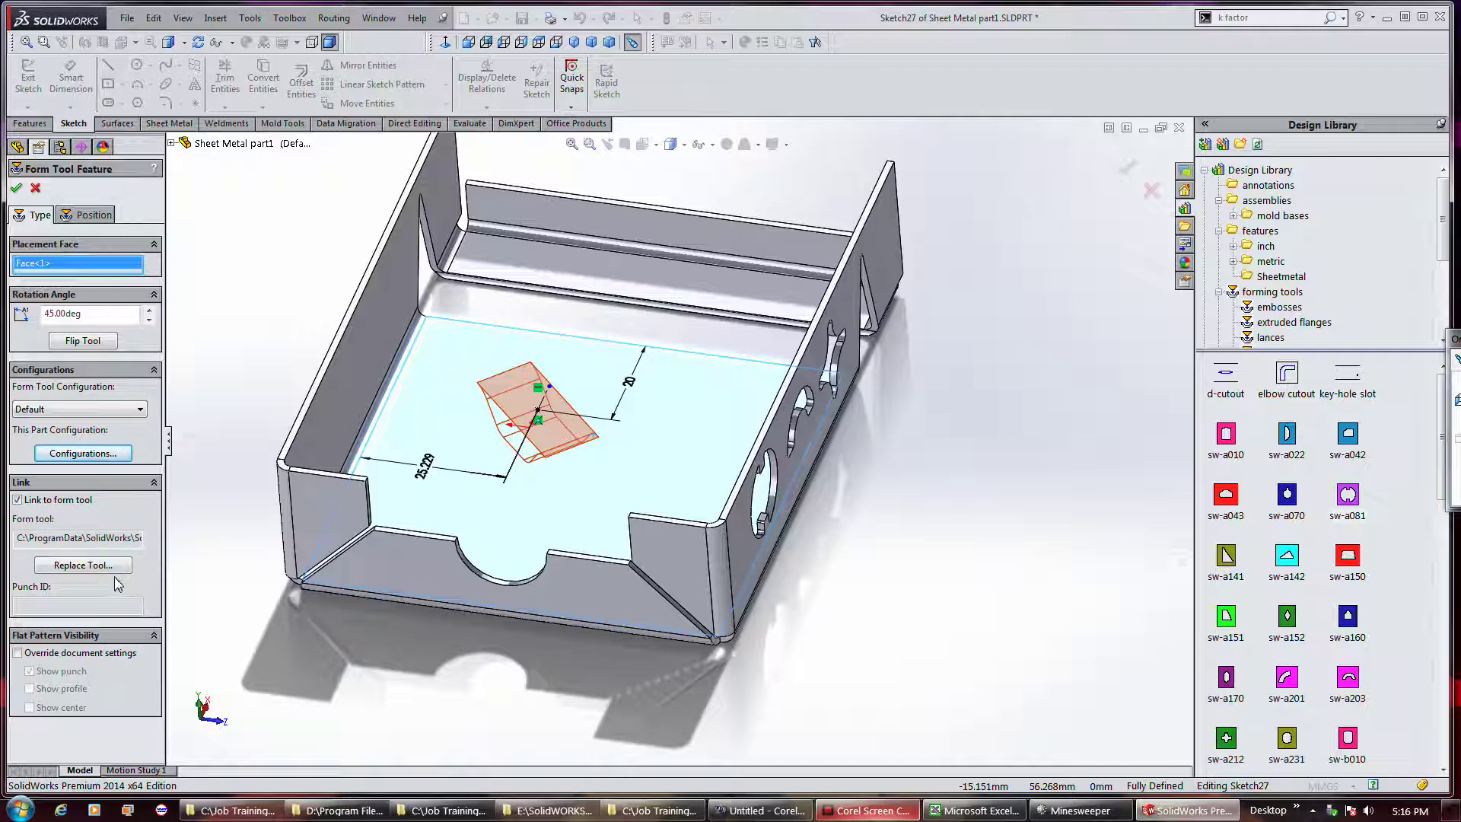
click(16, 188)
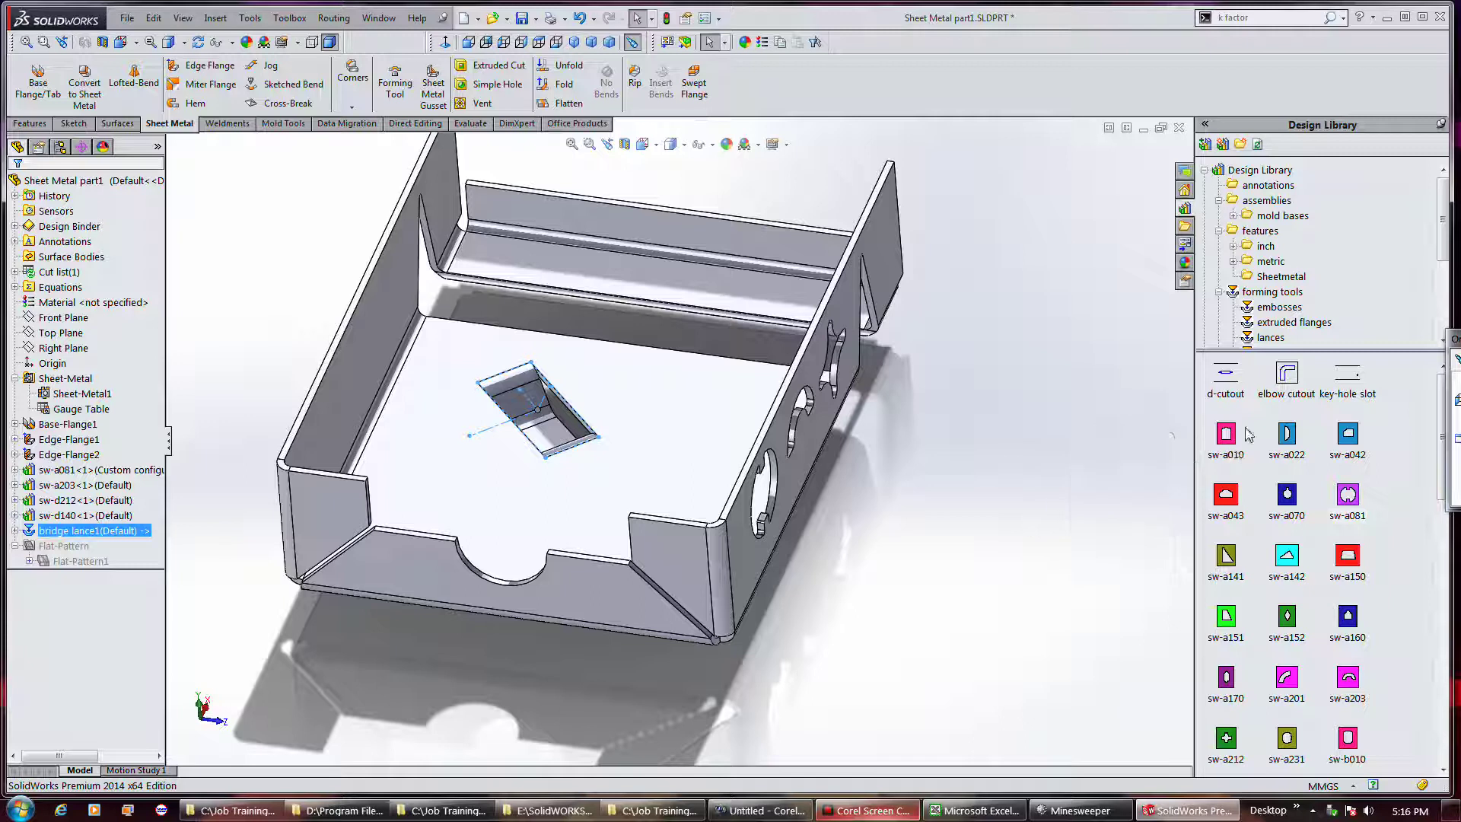
- Place the arc lance forming tool on the base's inner face near the rear flange, keeping the 90° rotation angle
click(1269, 338)
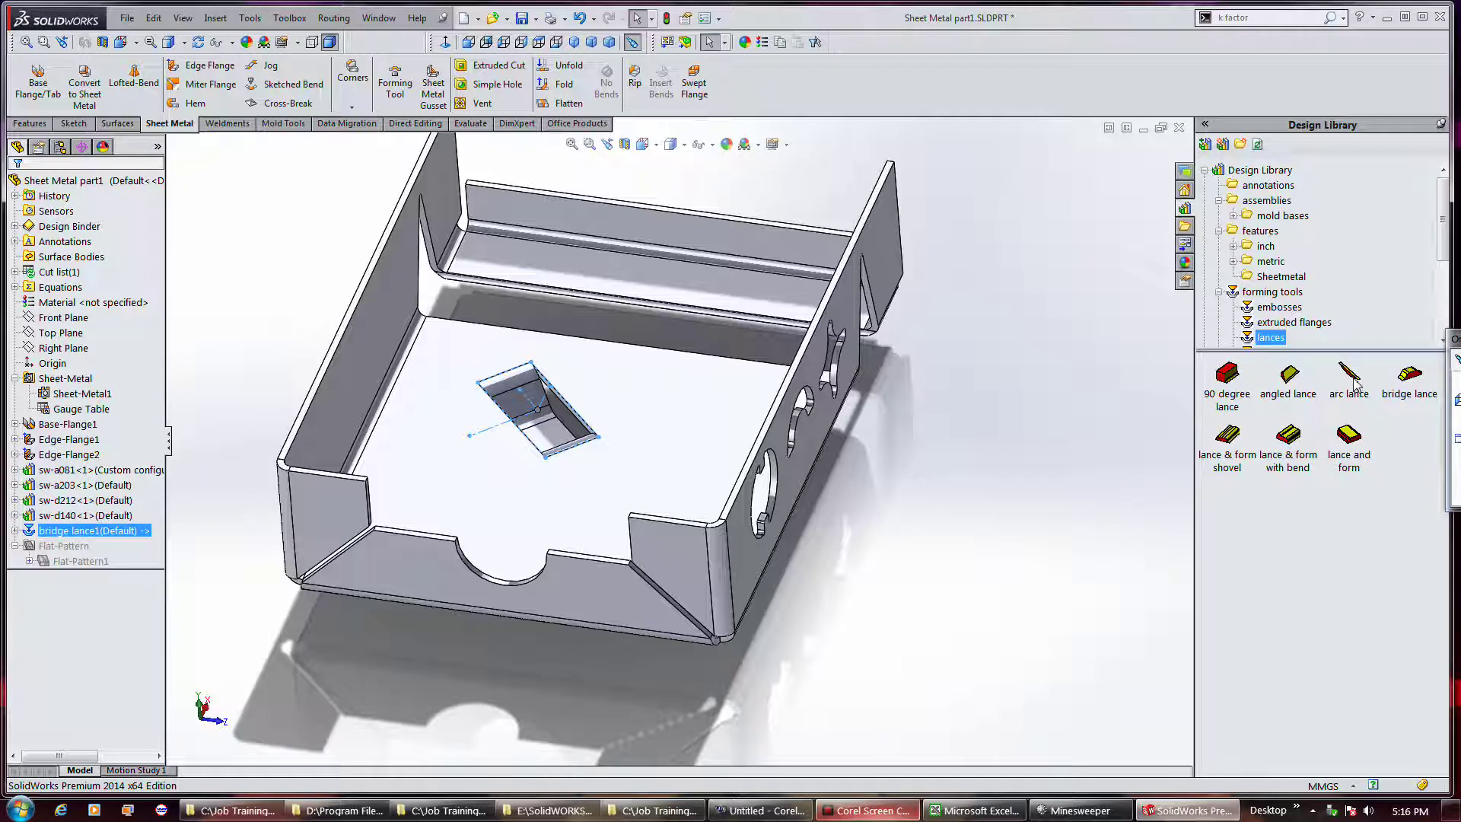
mouse_move(1355, 386)
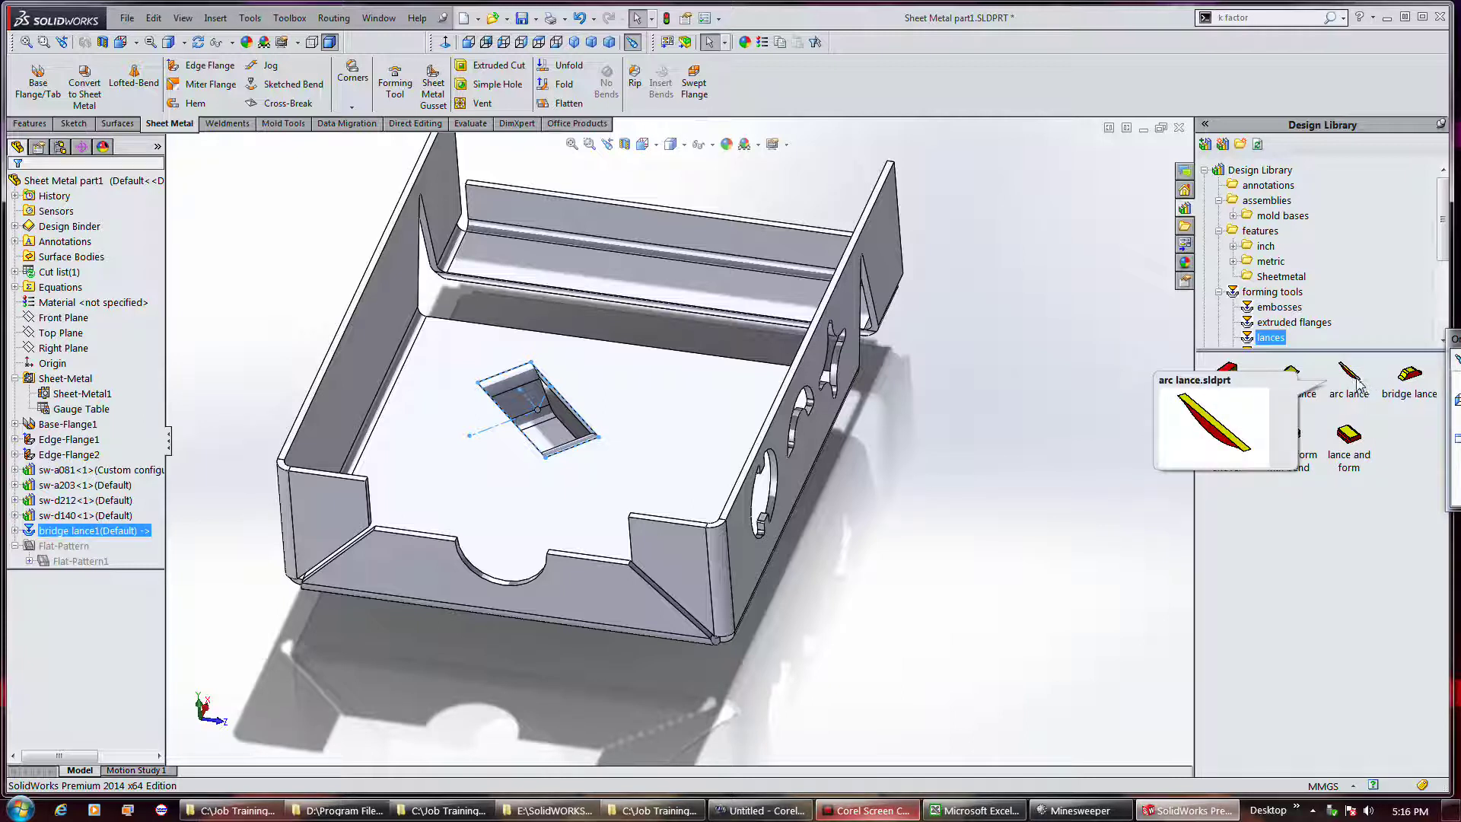
drag(1358, 386, 674, 367)
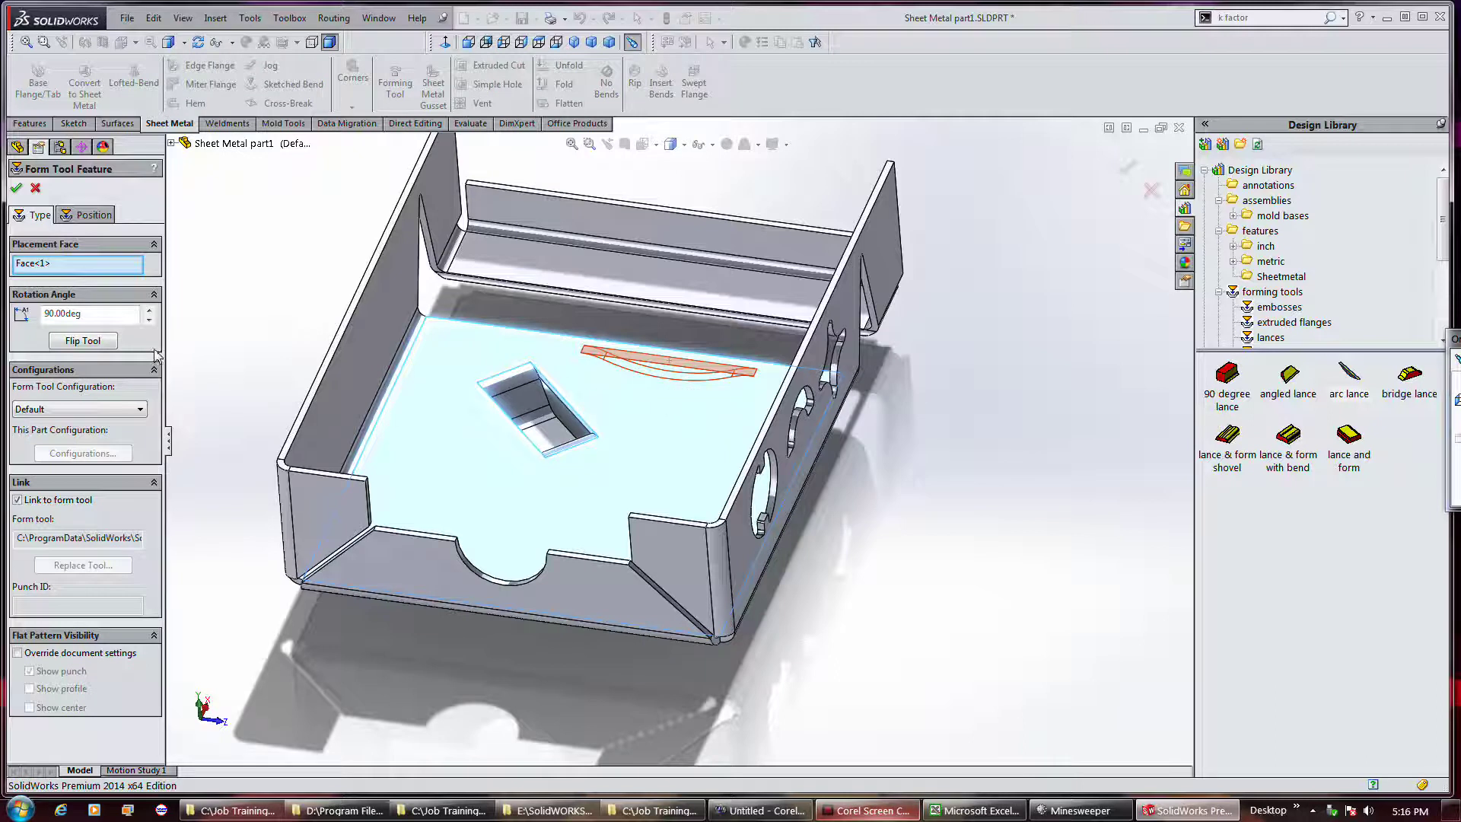
click(16, 188)
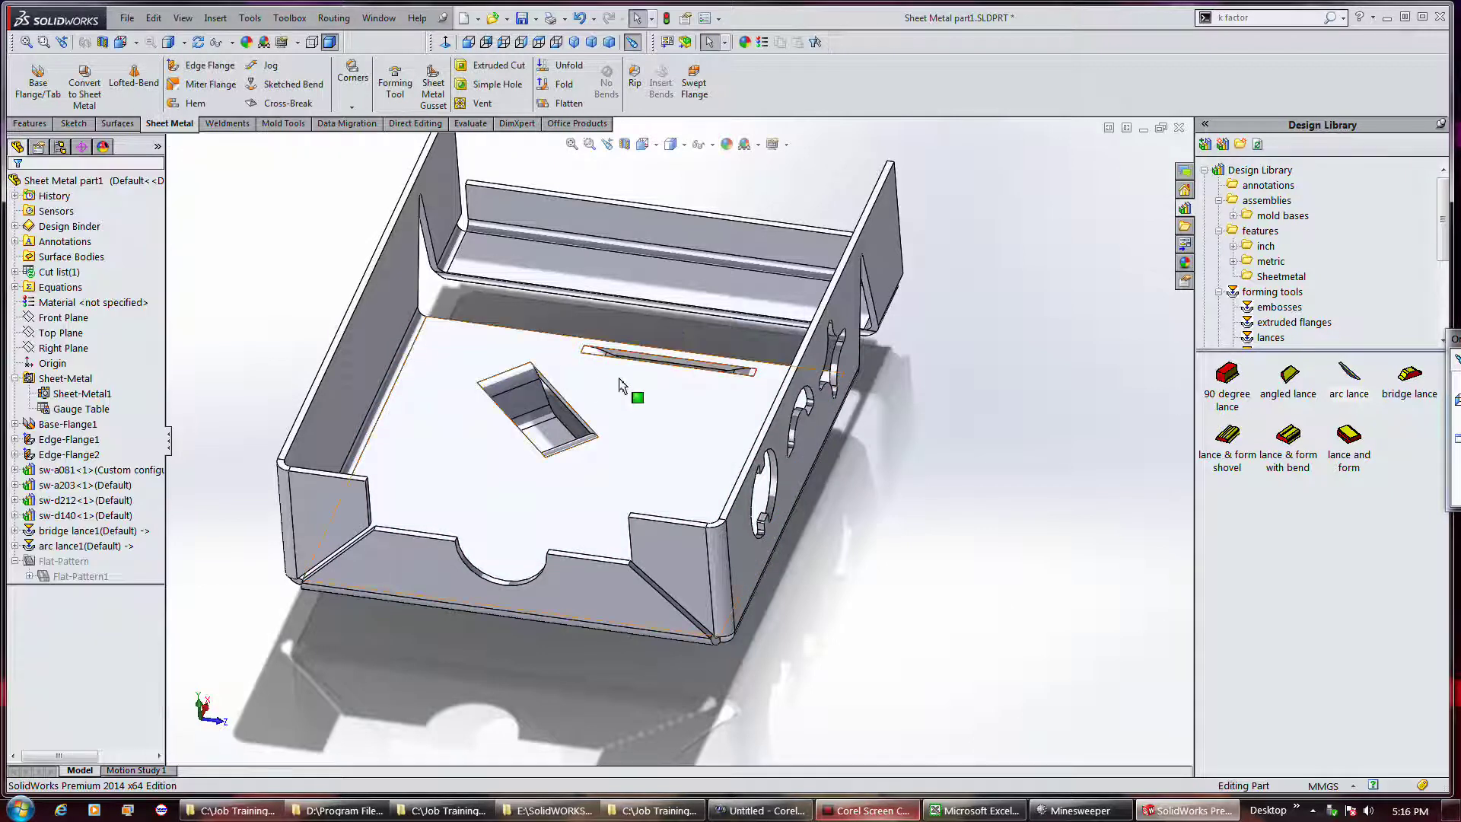
- Place the drafted rectangular emboss on the base beside the bridge lance and flip the tool to form on the opposite side
middle_drag(719, 391, 713, 413)
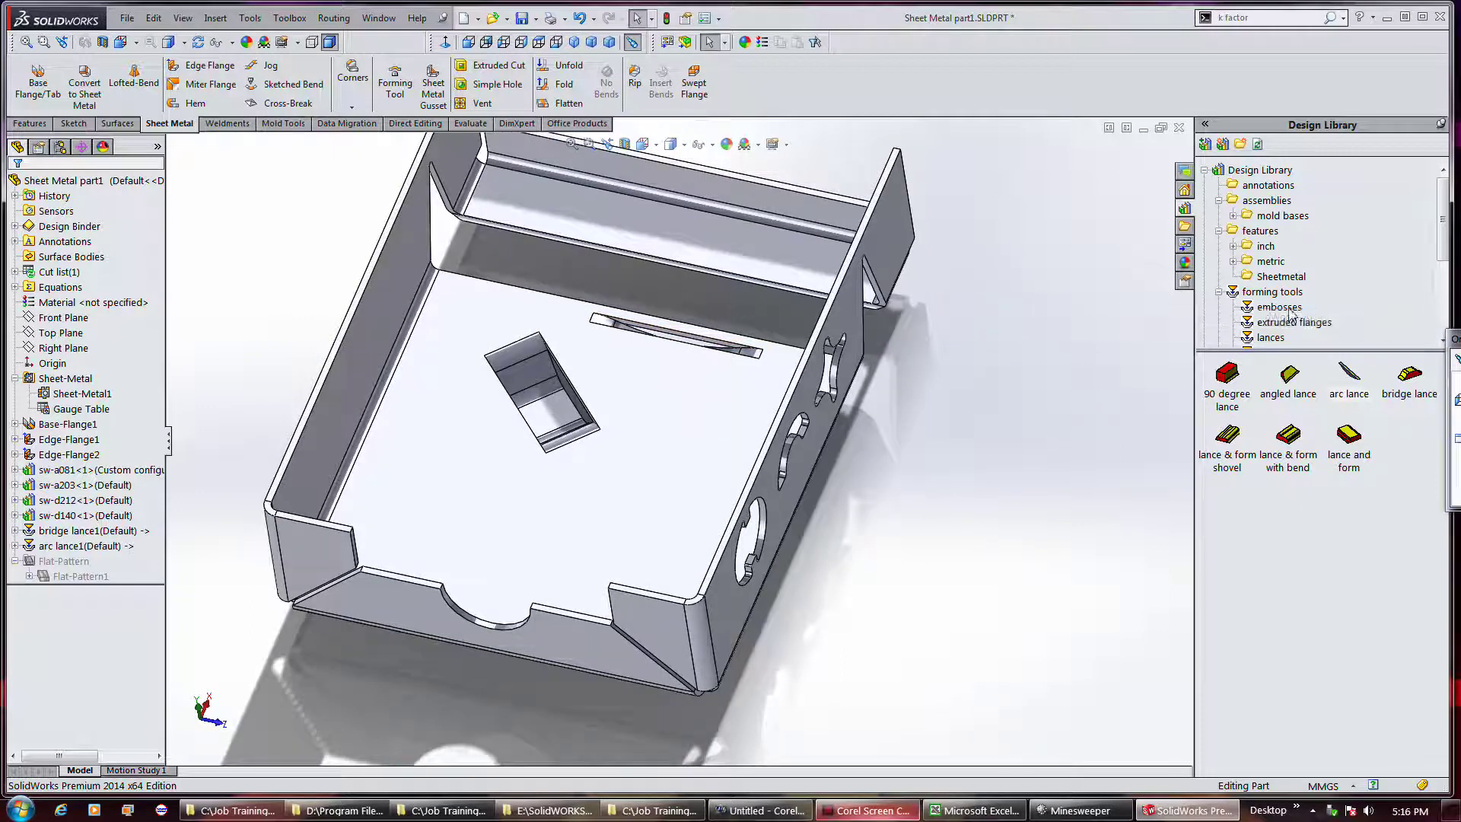
click(1288, 308)
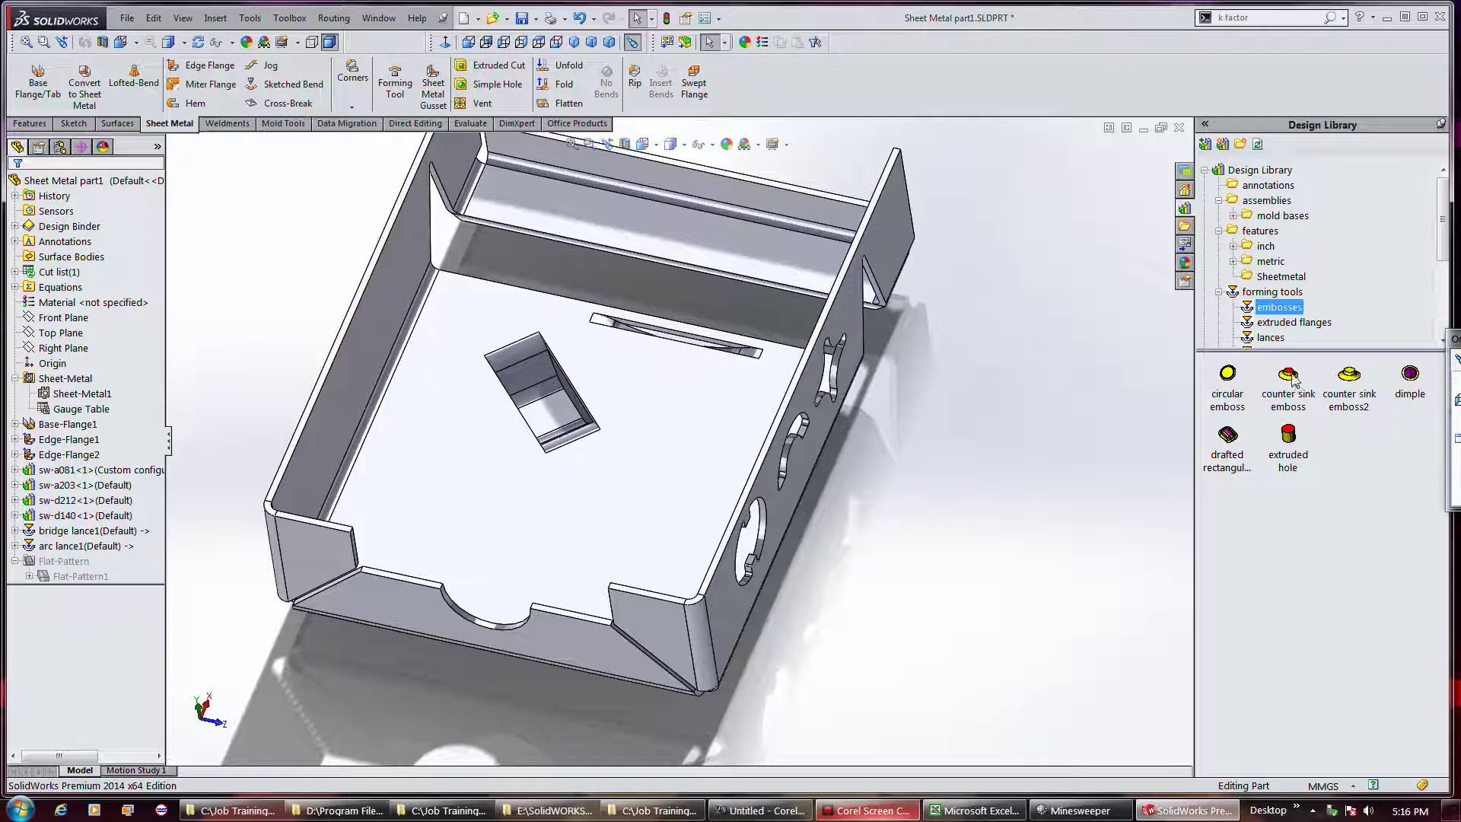
mouse_move(1293, 379)
mouse_move(1234, 441)
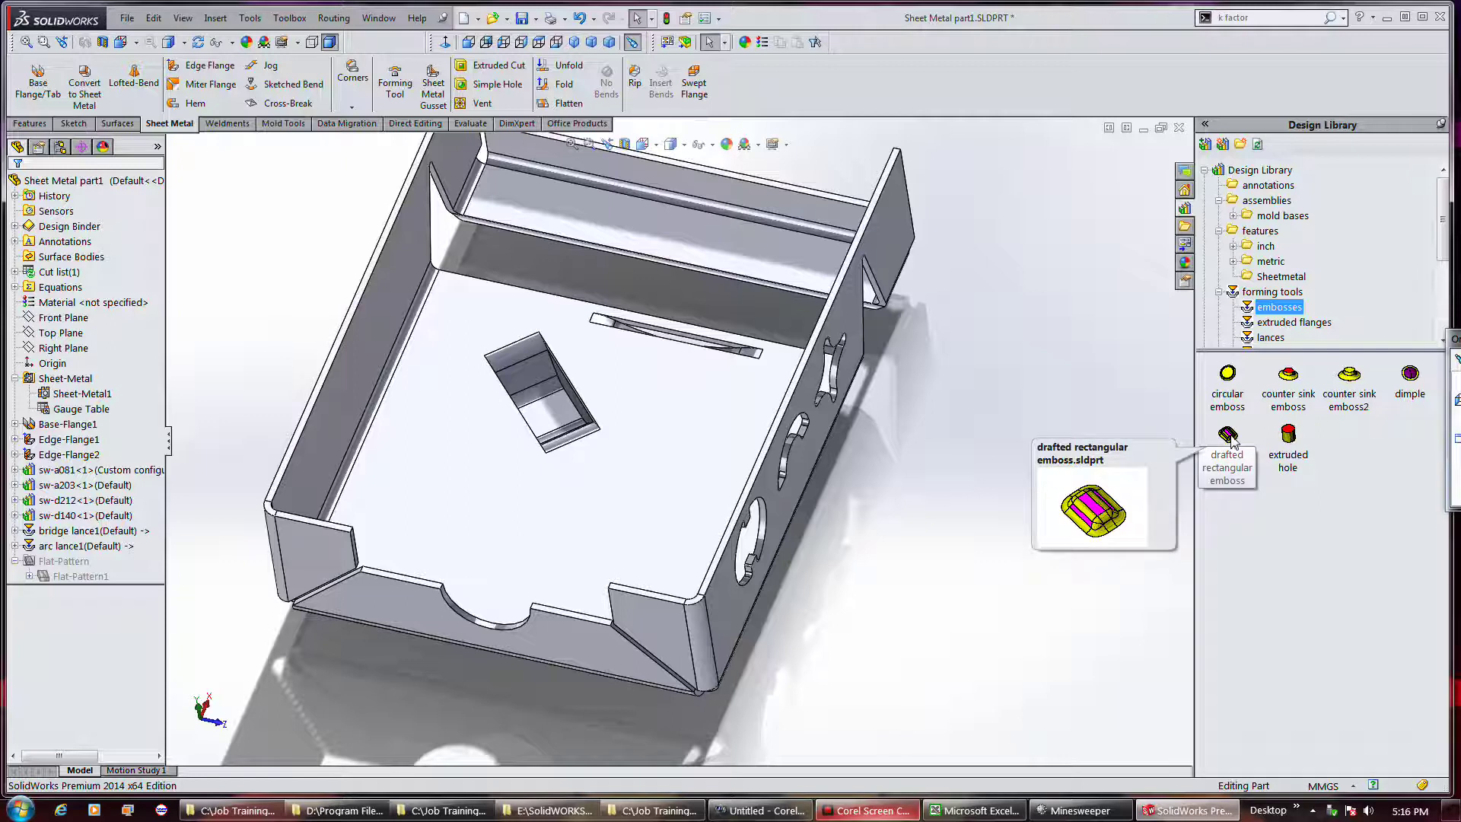
drag(1233, 440, 679, 471)
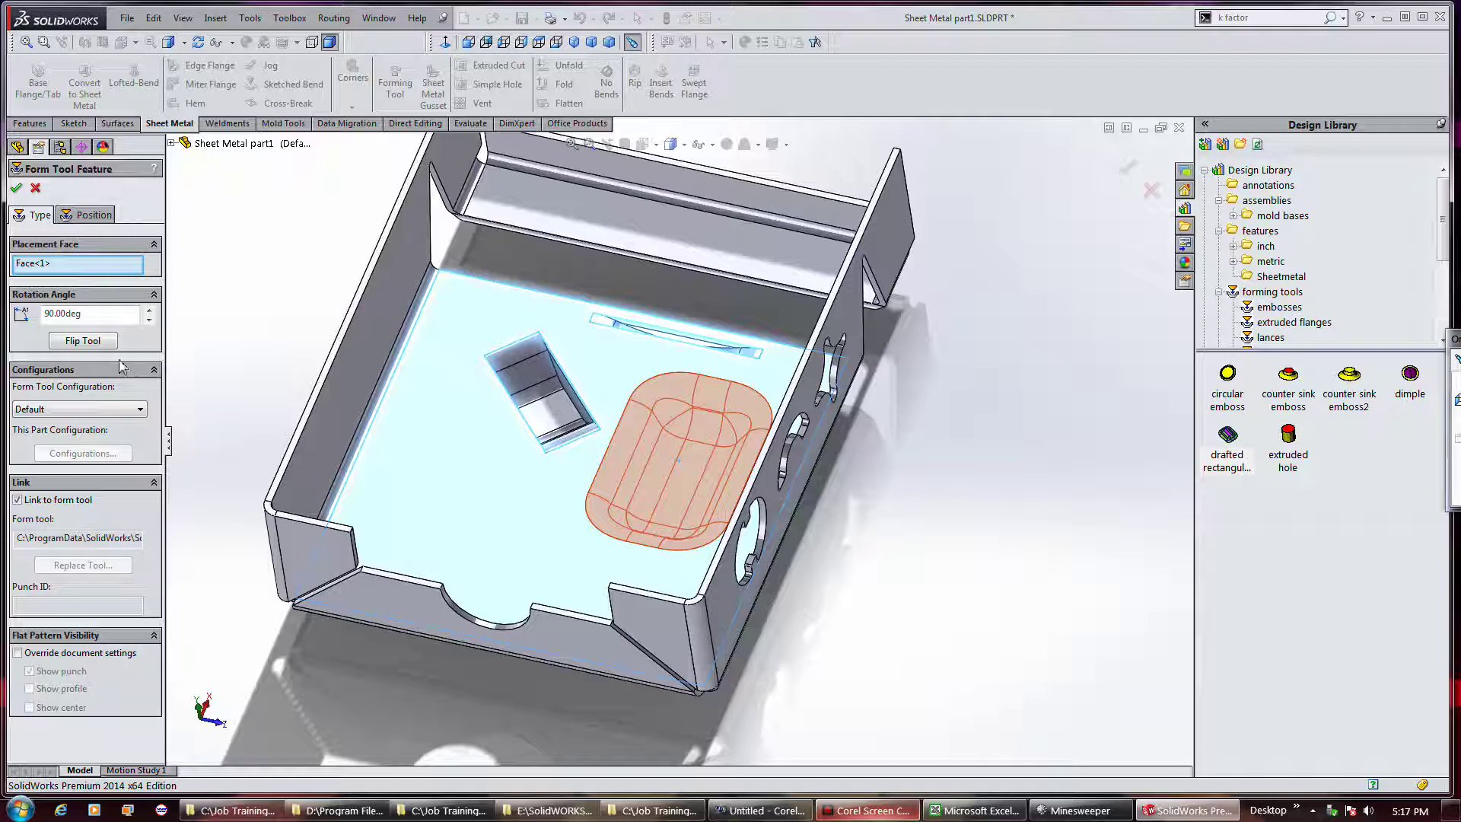
click(82, 341)
click(82, 341)
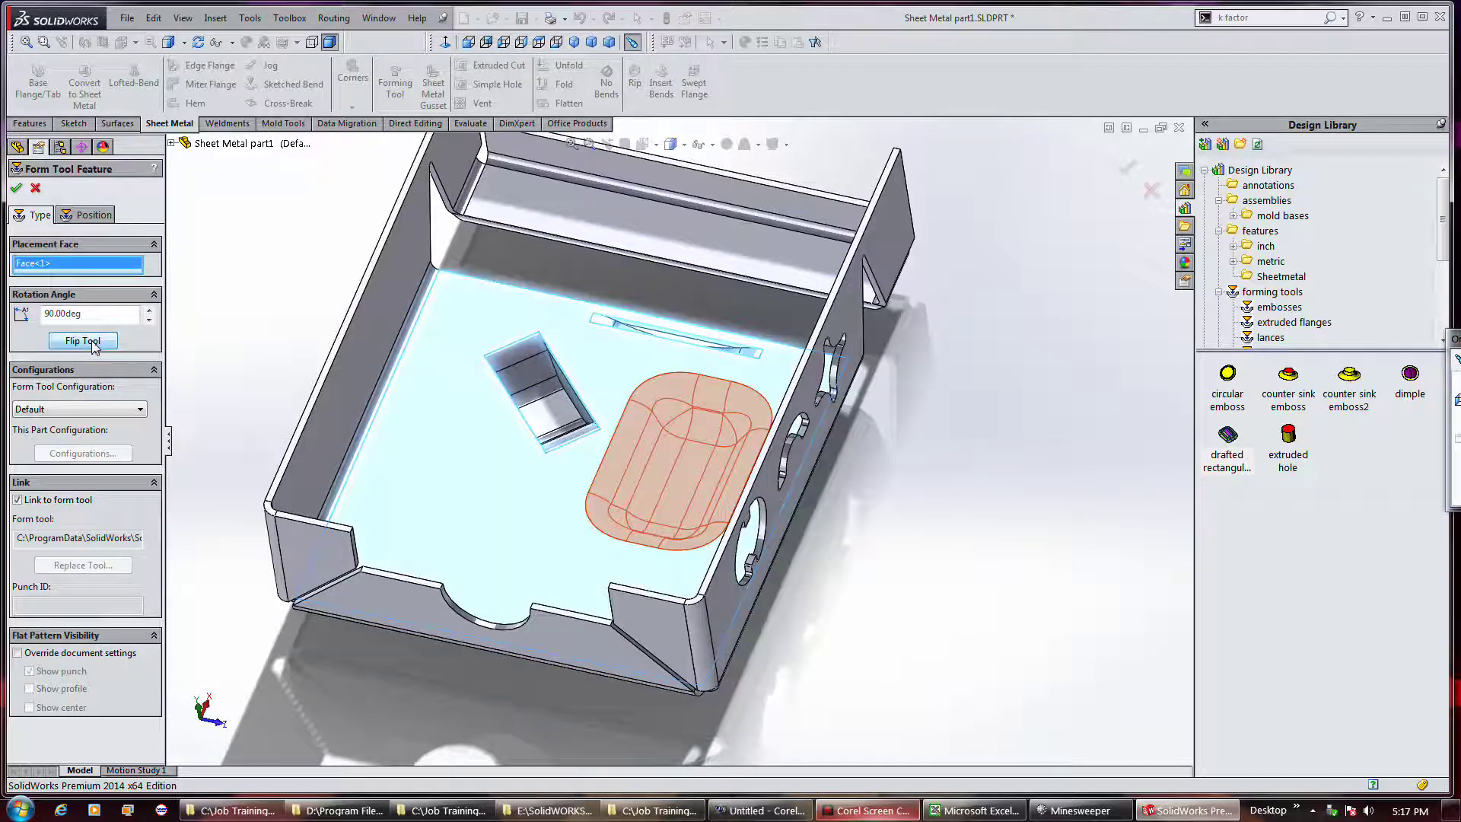
click(60, 341)
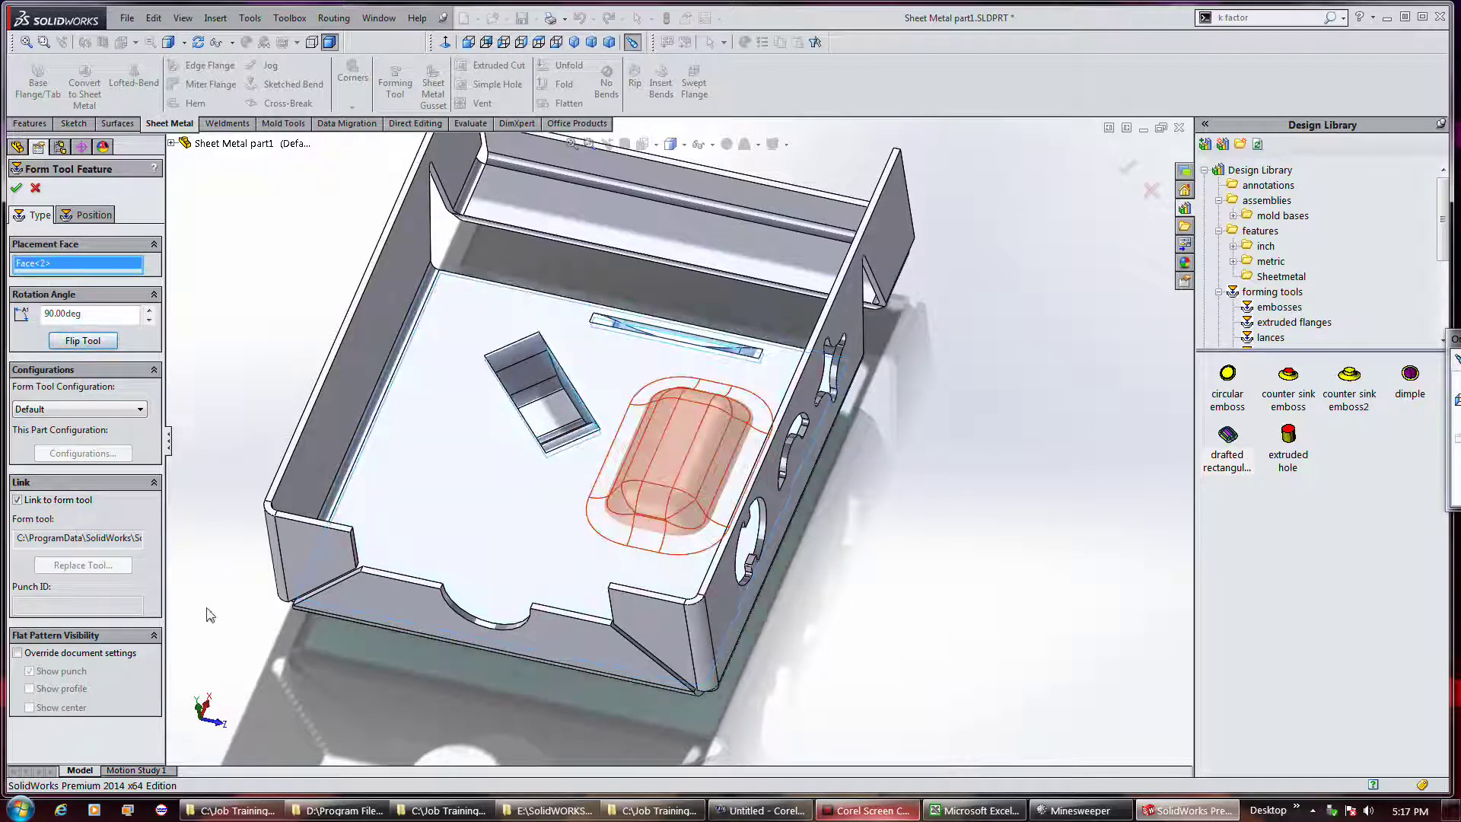
- Override the emboss's flat pattern visibility settings to show its punch, profile and center, and accept the feature
click(90, 653)
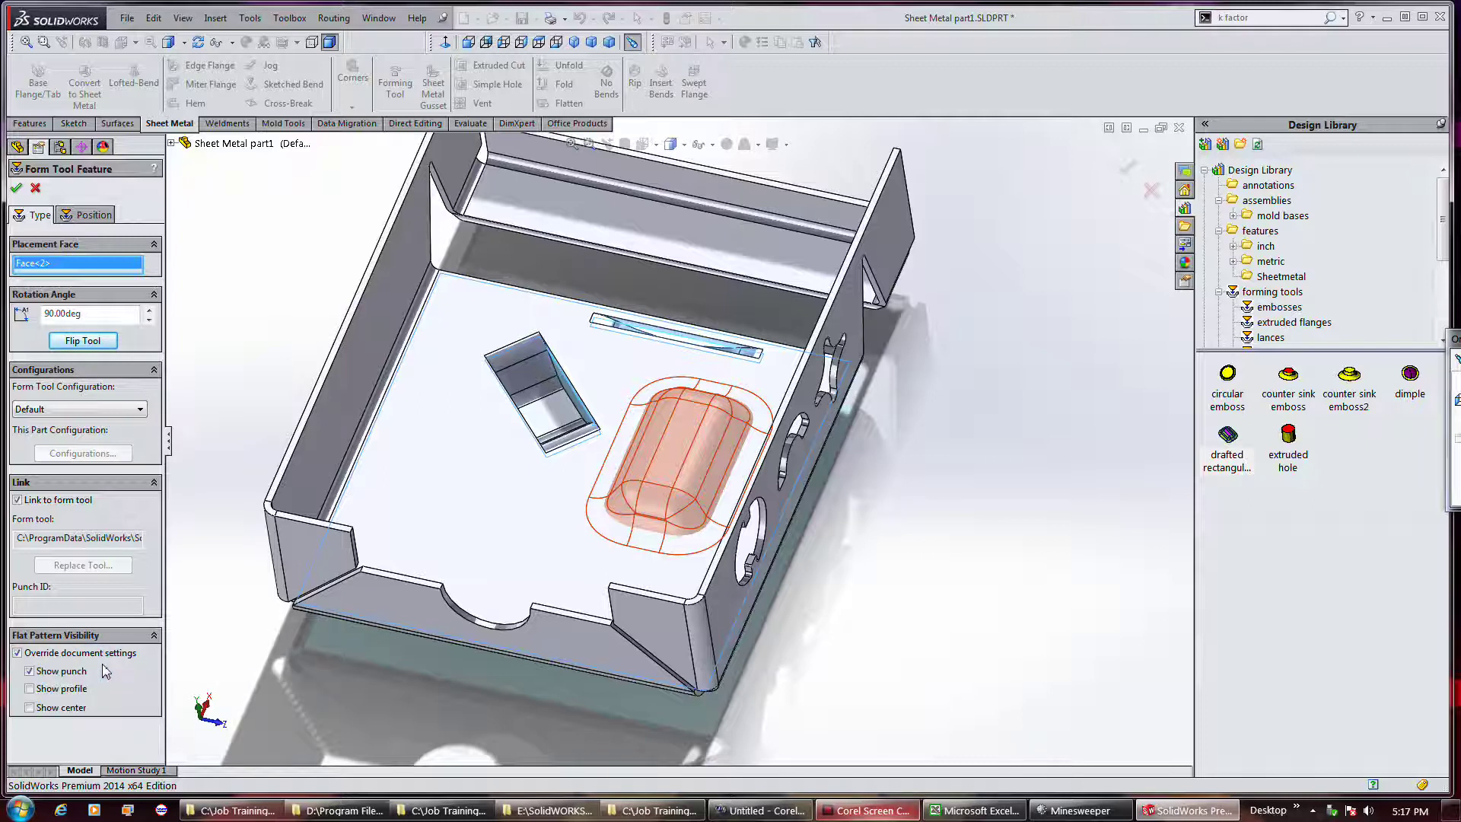
click(76, 693)
click(61, 708)
click(15, 189)
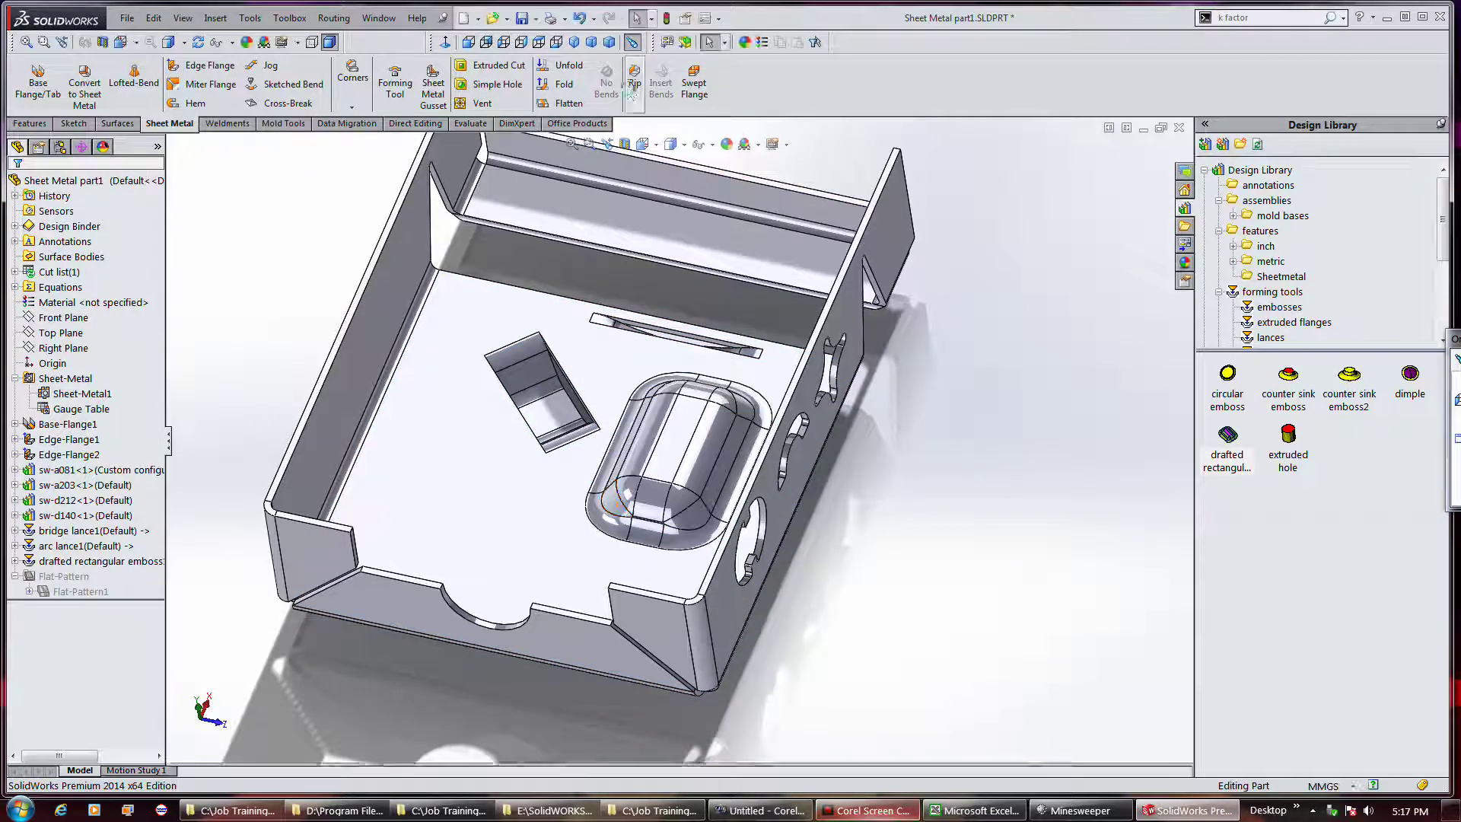
- Flatten the sheet metal part and select the bridge lance to inspect it in the flat pattern
click(563, 102)
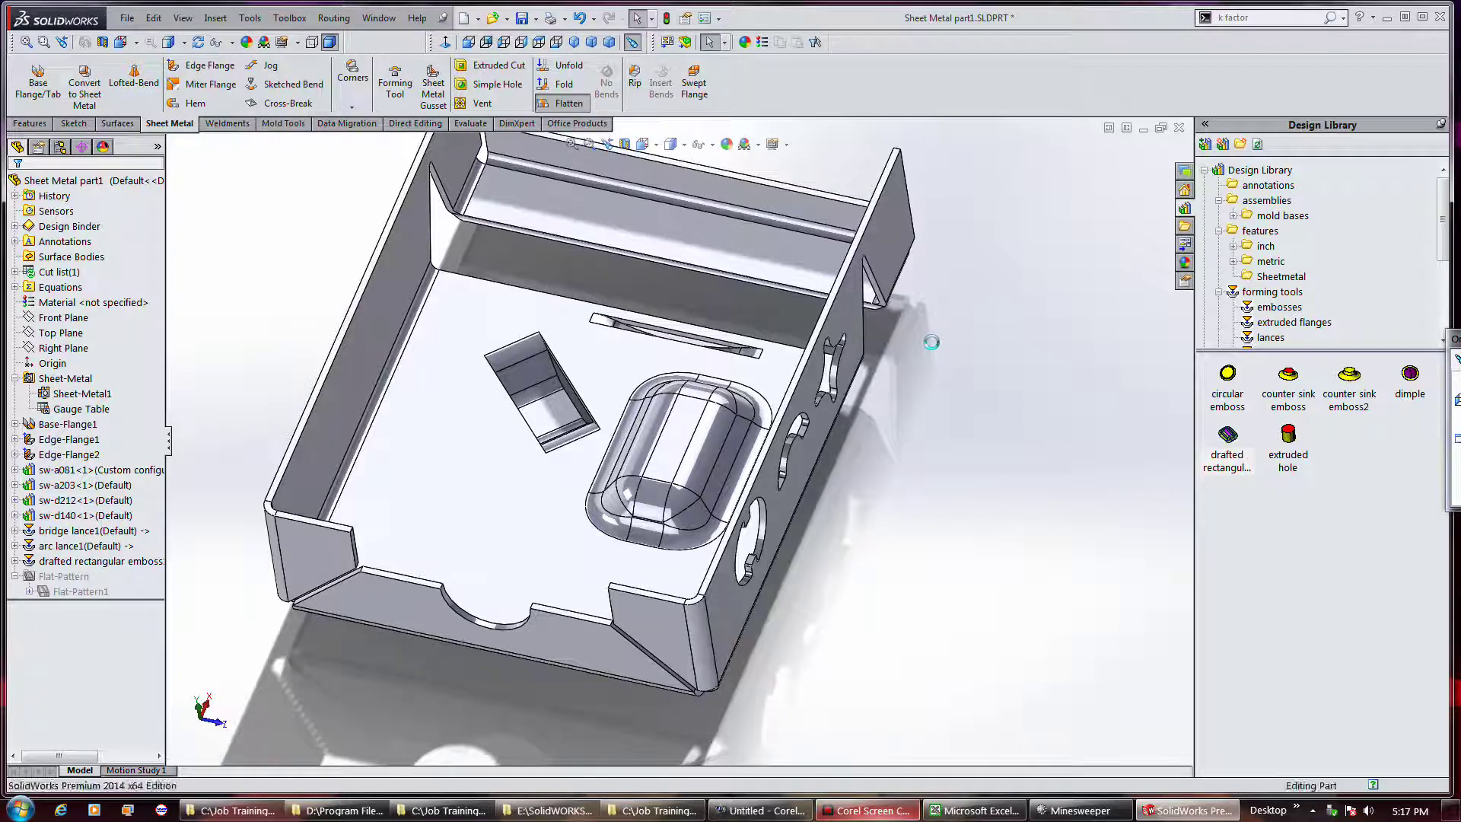
mouse_move(766, 447)
middle_down()
mouse_move(788, 452)
mouse_move(815, 399)
mouse_move(854, 418)
mouse_move(734, 452)
mouse_move(800, 411)
mouse_move(801, 443)
mouse_move(833, 447)
middle_up()
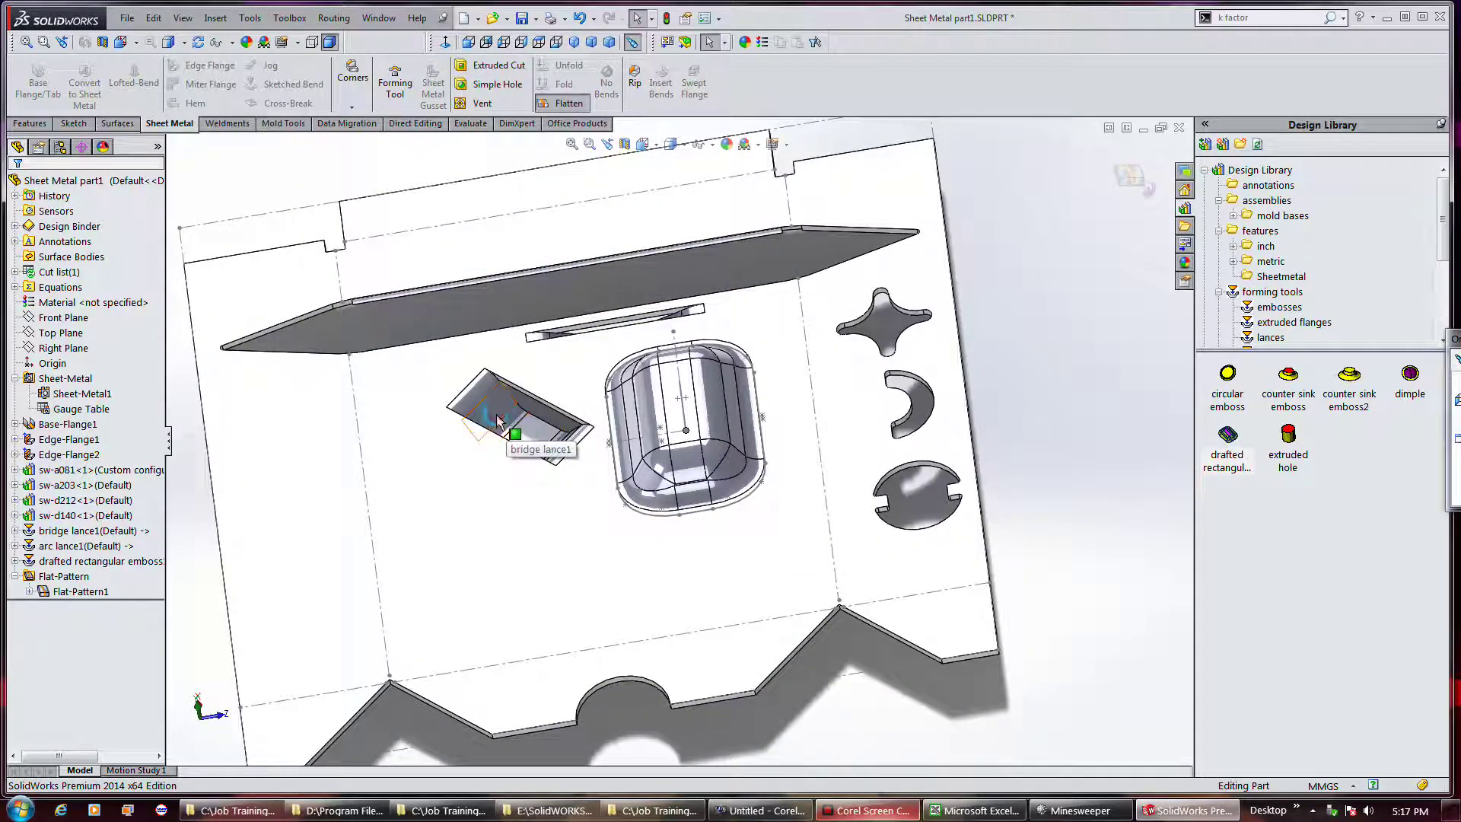
double_click(507, 438)
ctrl+click(86, 581)
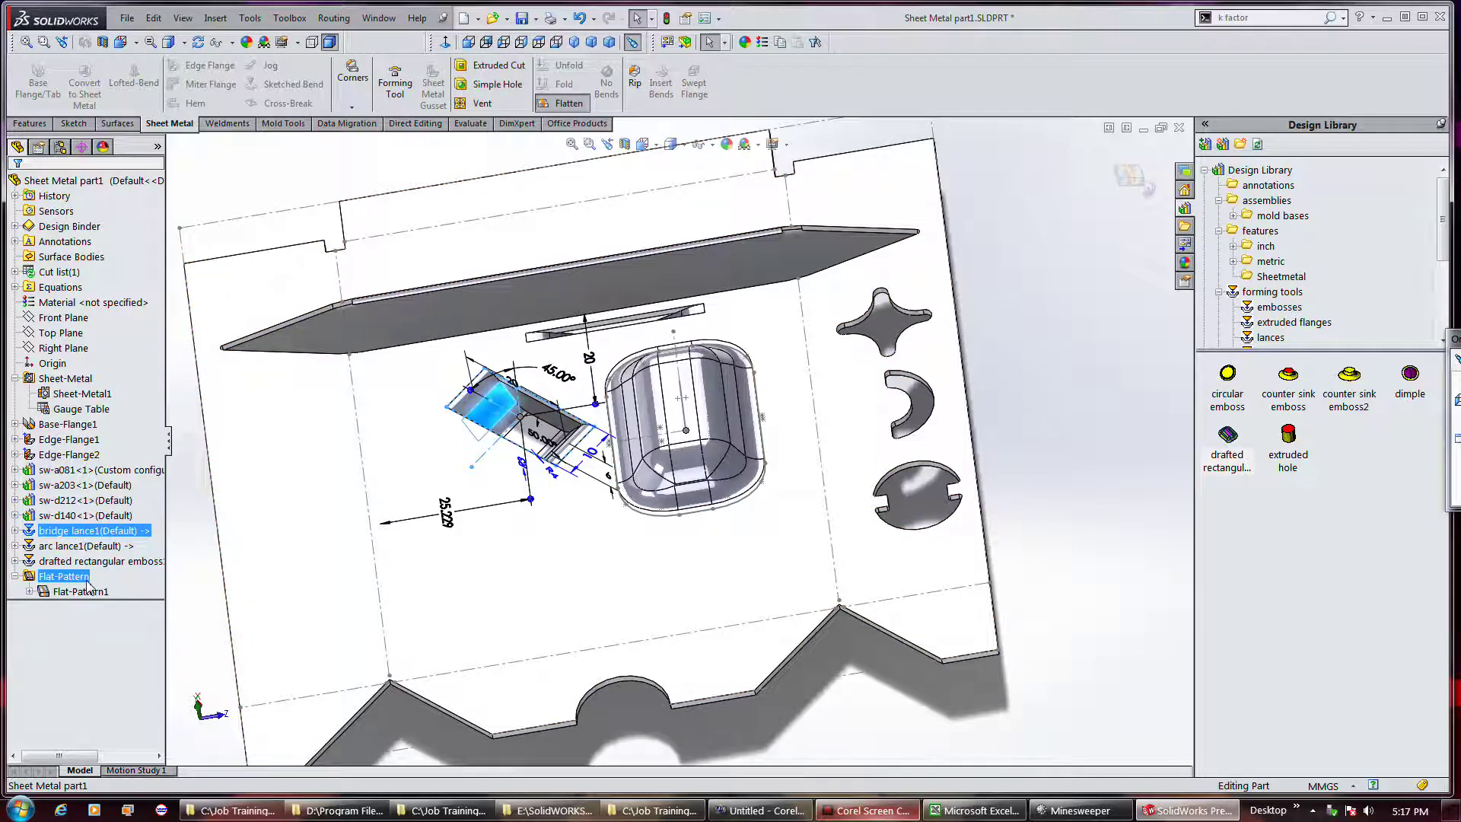
ctrl+click(86, 581)
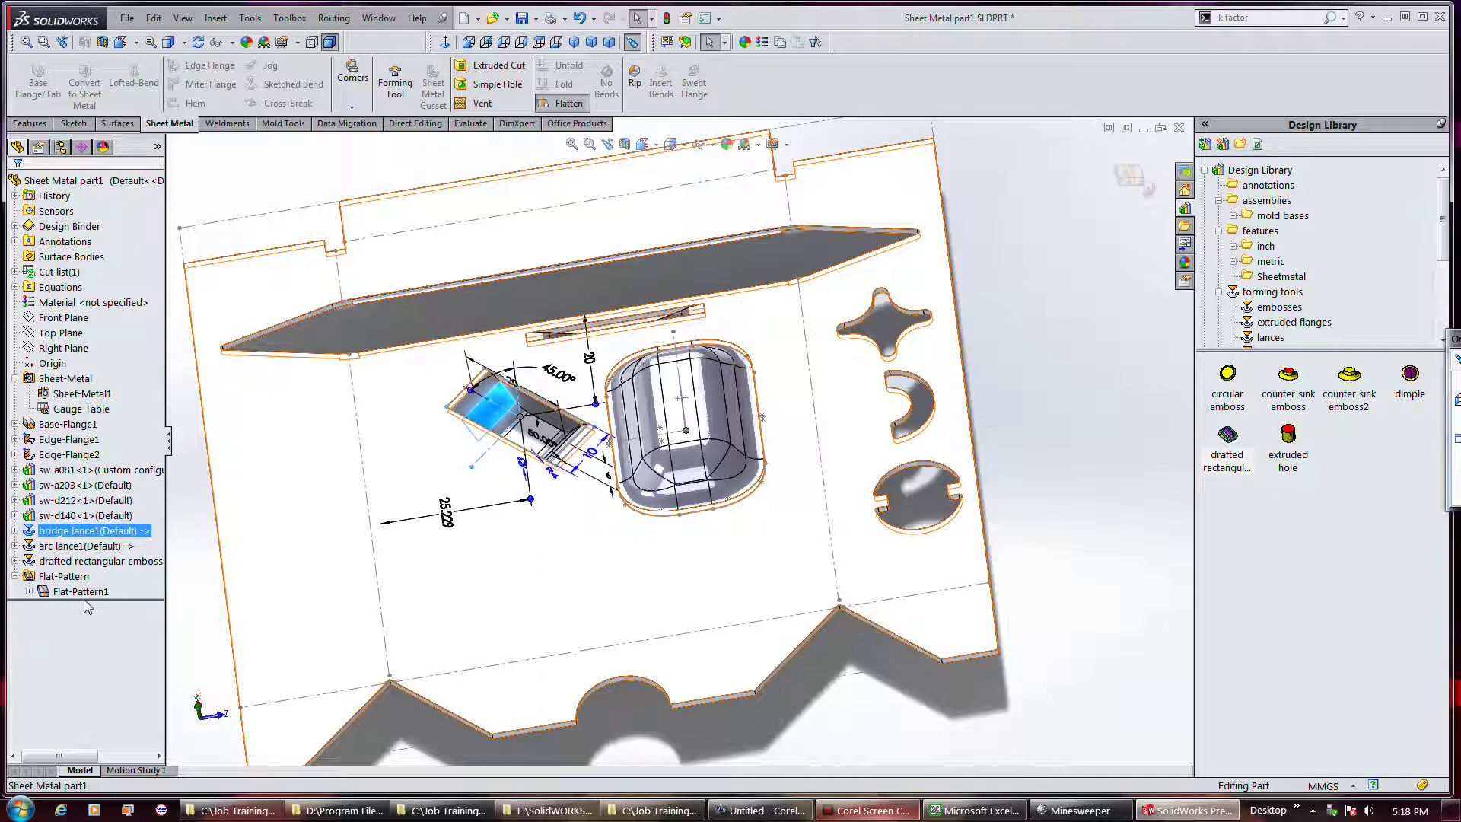
- Edit the drafted rectangular emboss to hide its punch in the flat pattern, keeping the profile and center shown
right_click(76, 562)
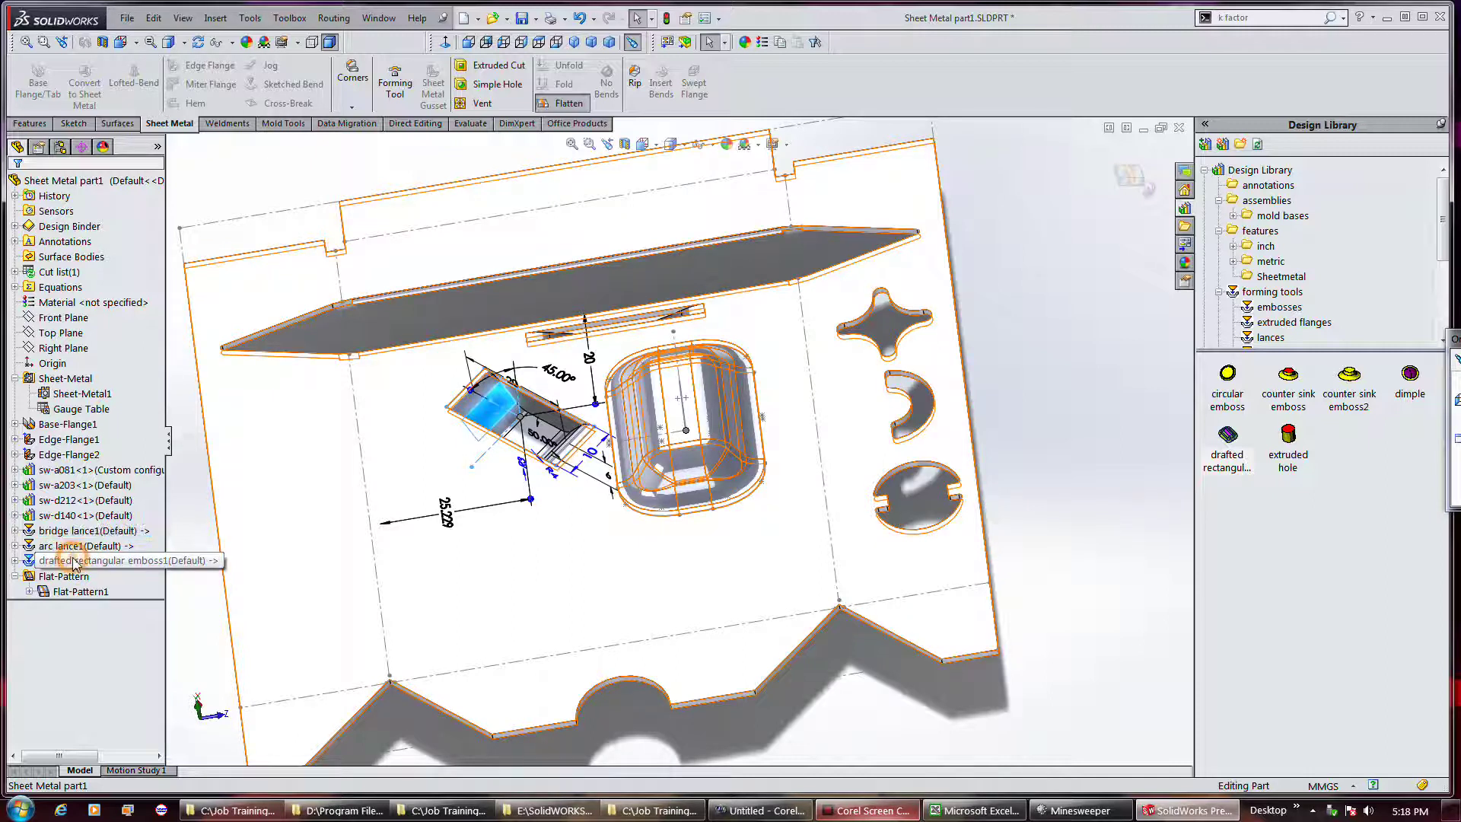
click(83, 488)
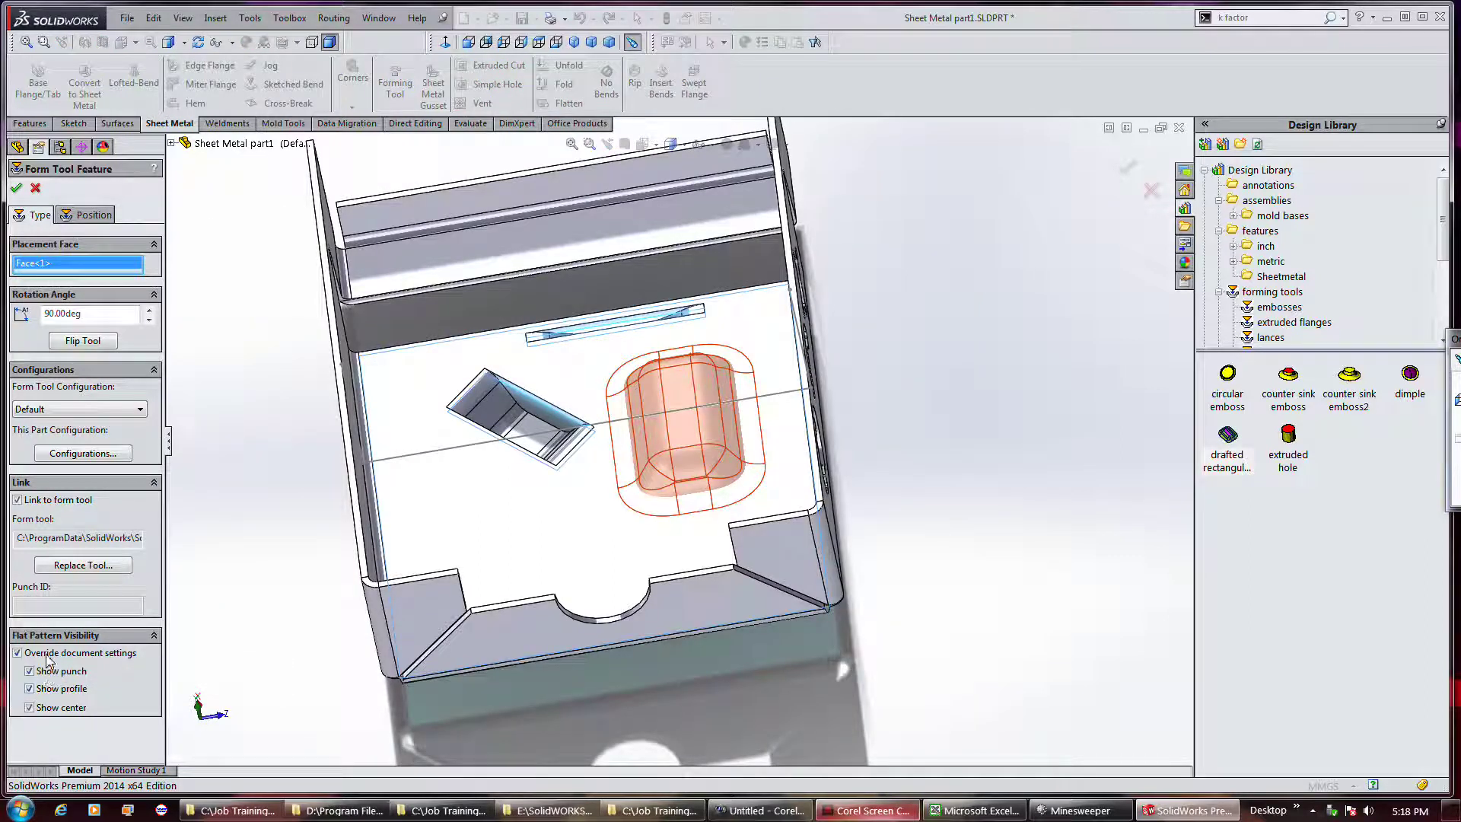
click(50, 672)
click(55, 688)
click(53, 708)
click(16, 189)
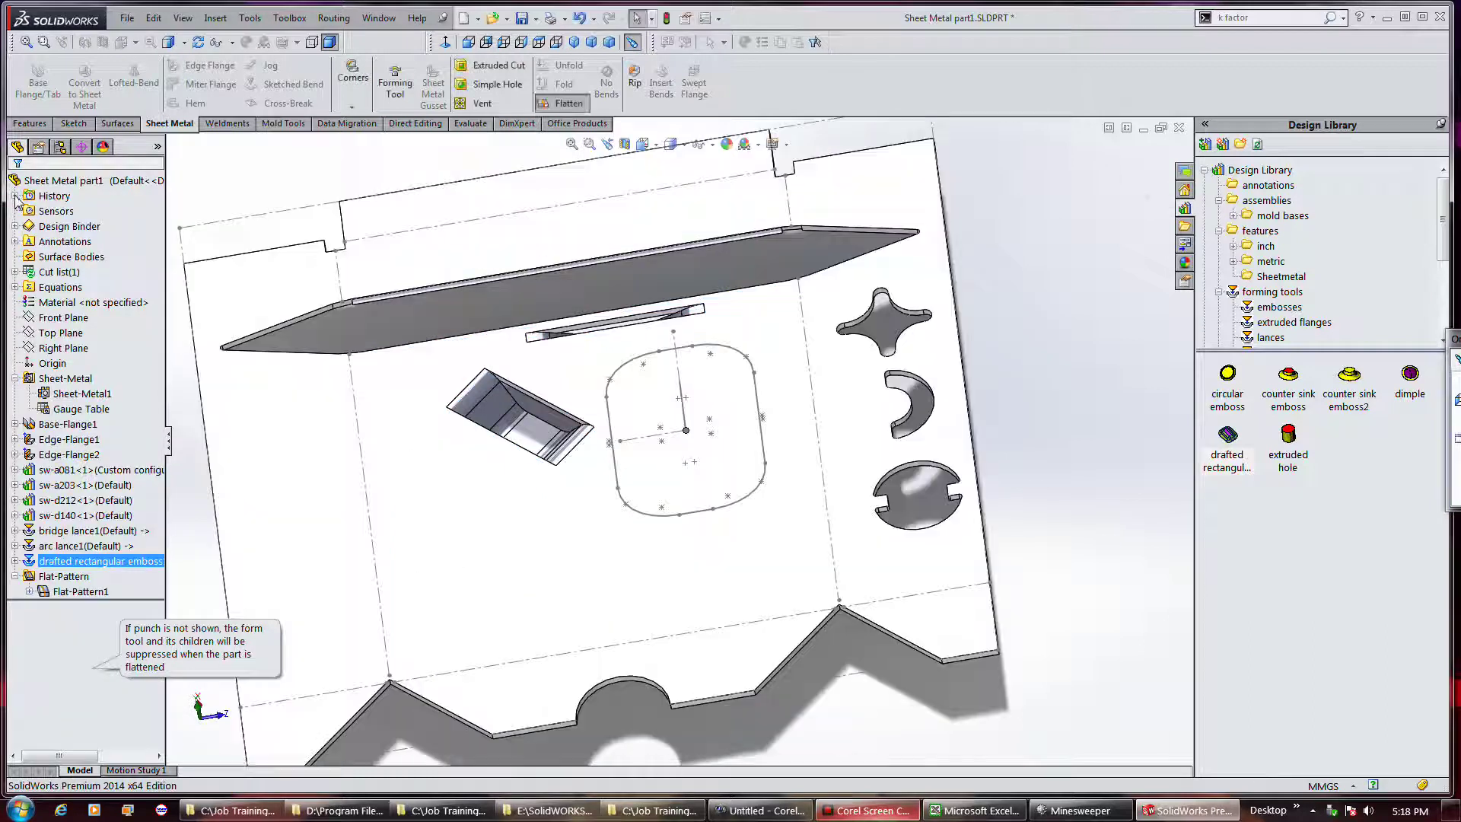
- Check the arc lance's flat pattern visibility options without changing them and close its definition
middle_drag(756, 434, 802, 428)
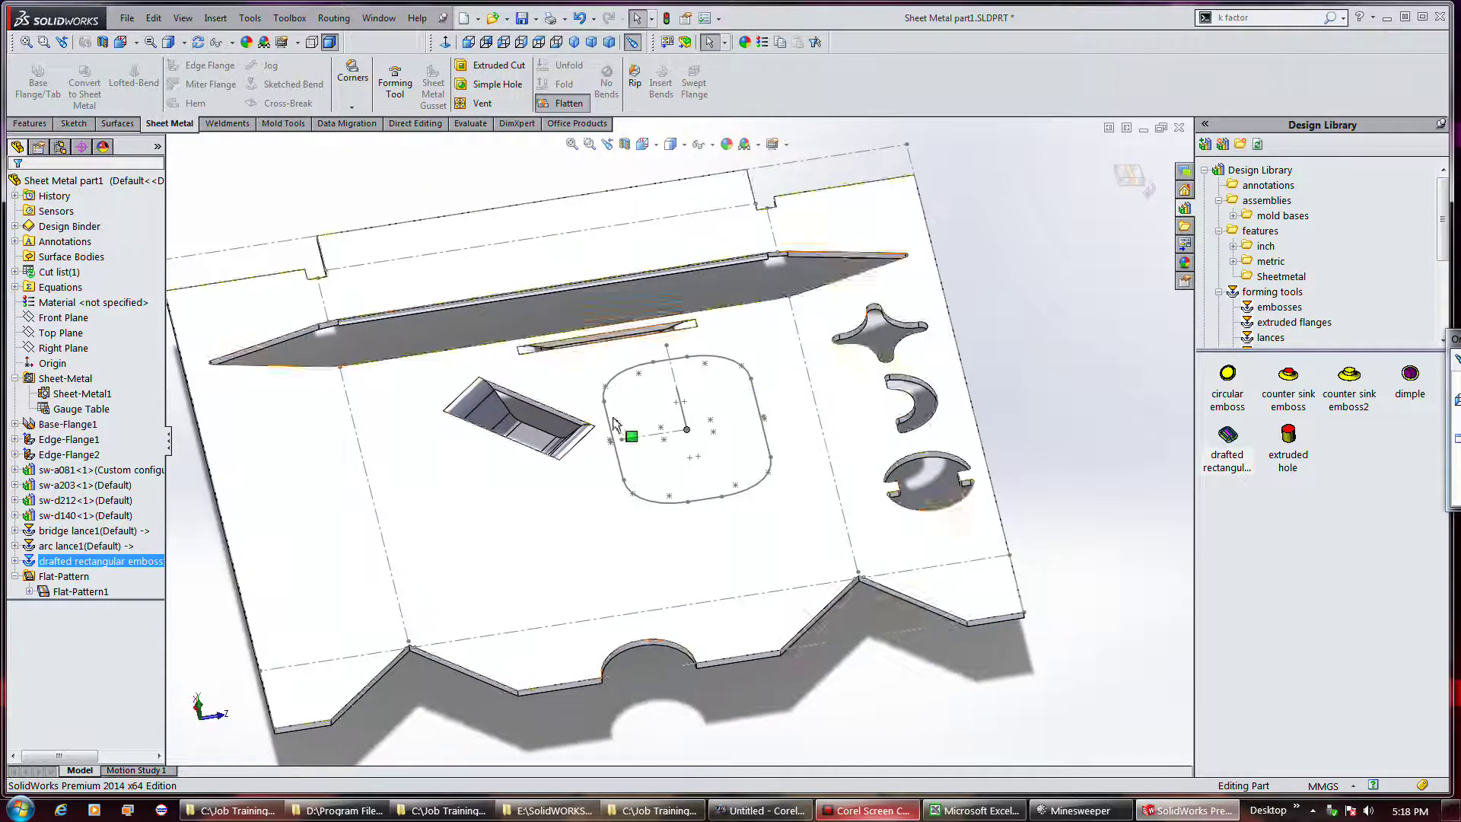
ctrl+click(88, 554)
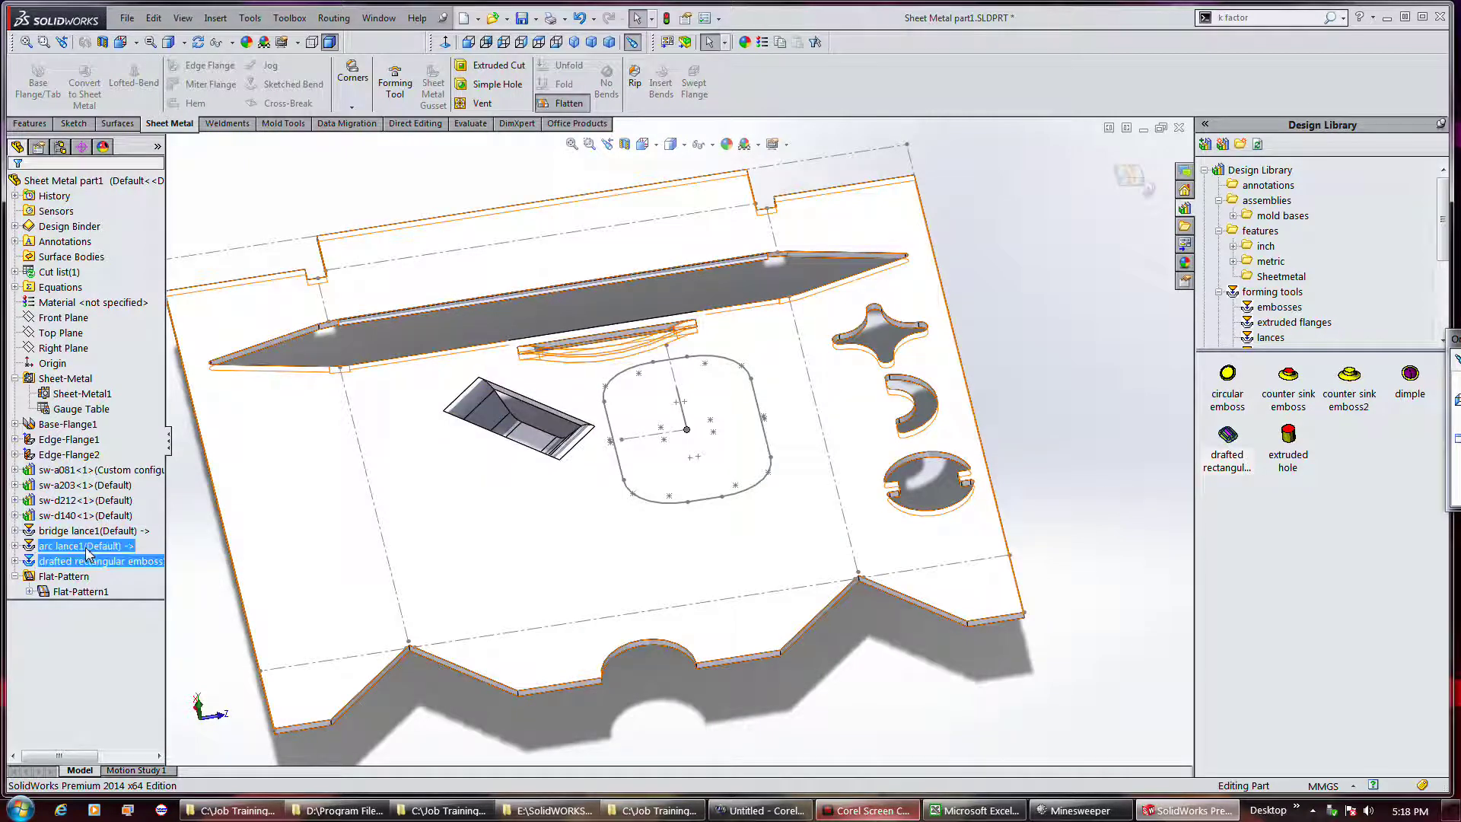
right_click(86, 551)
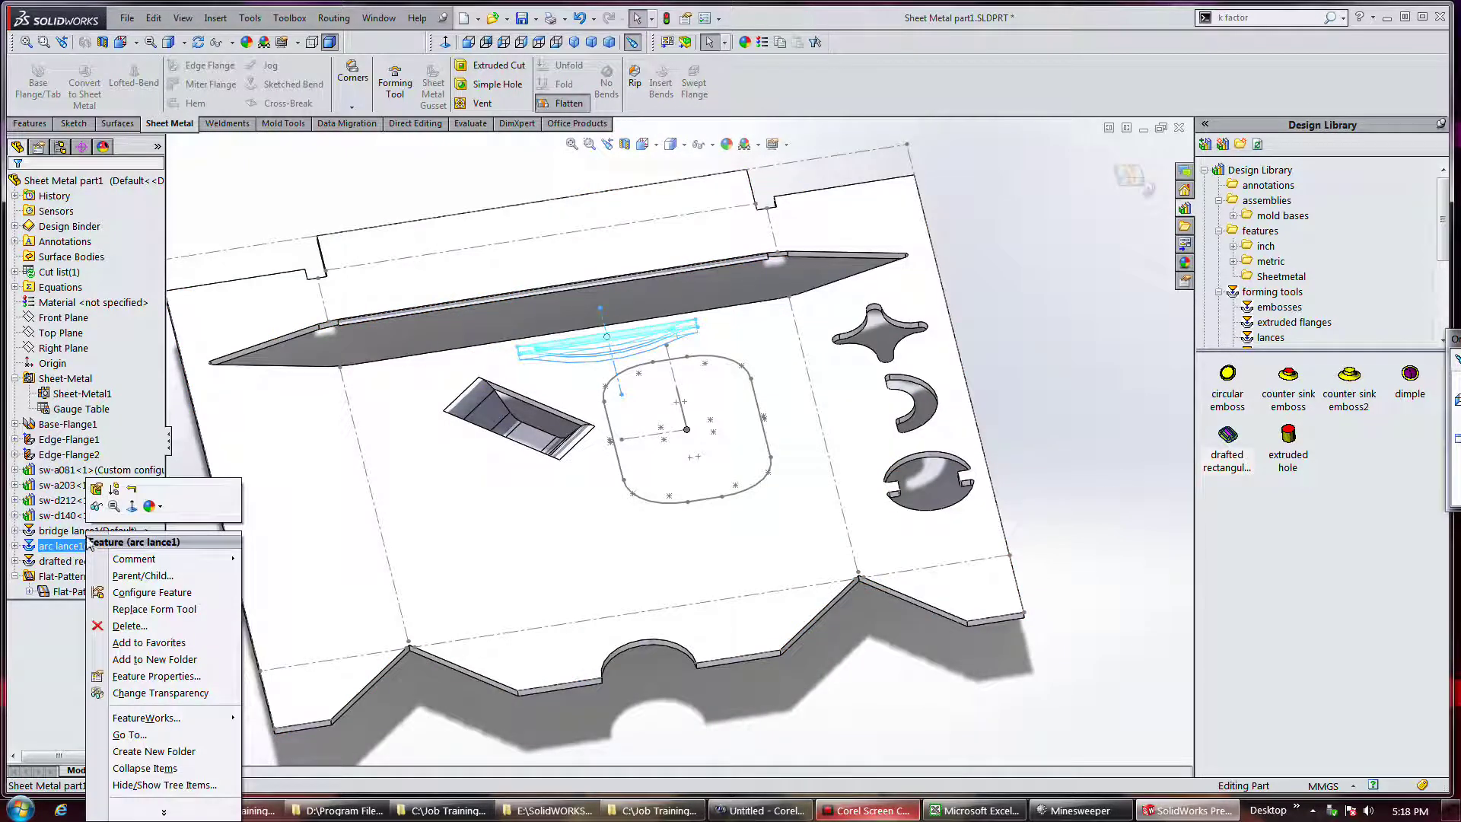
click(93, 491)
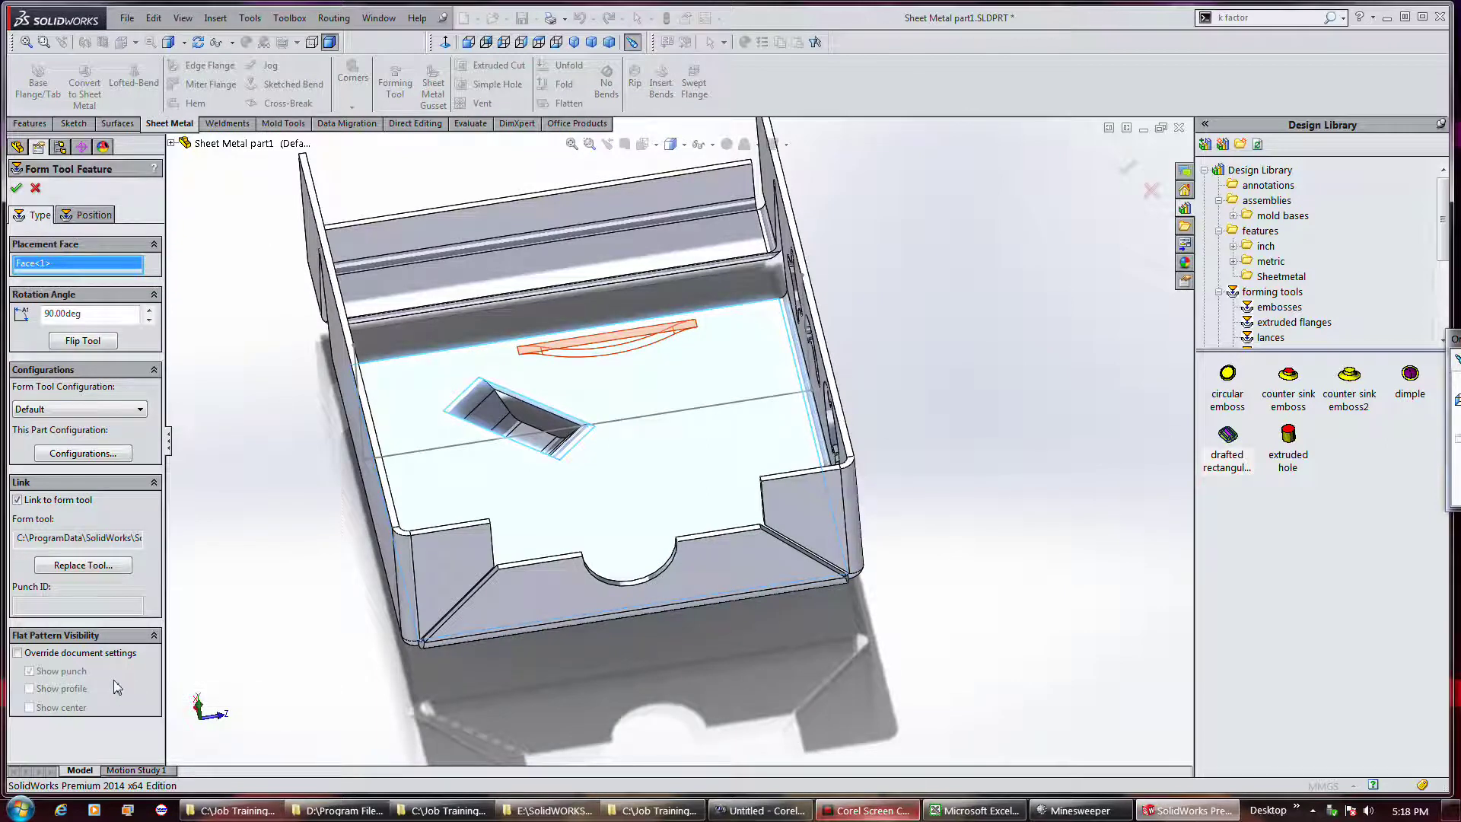
click(16, 188)
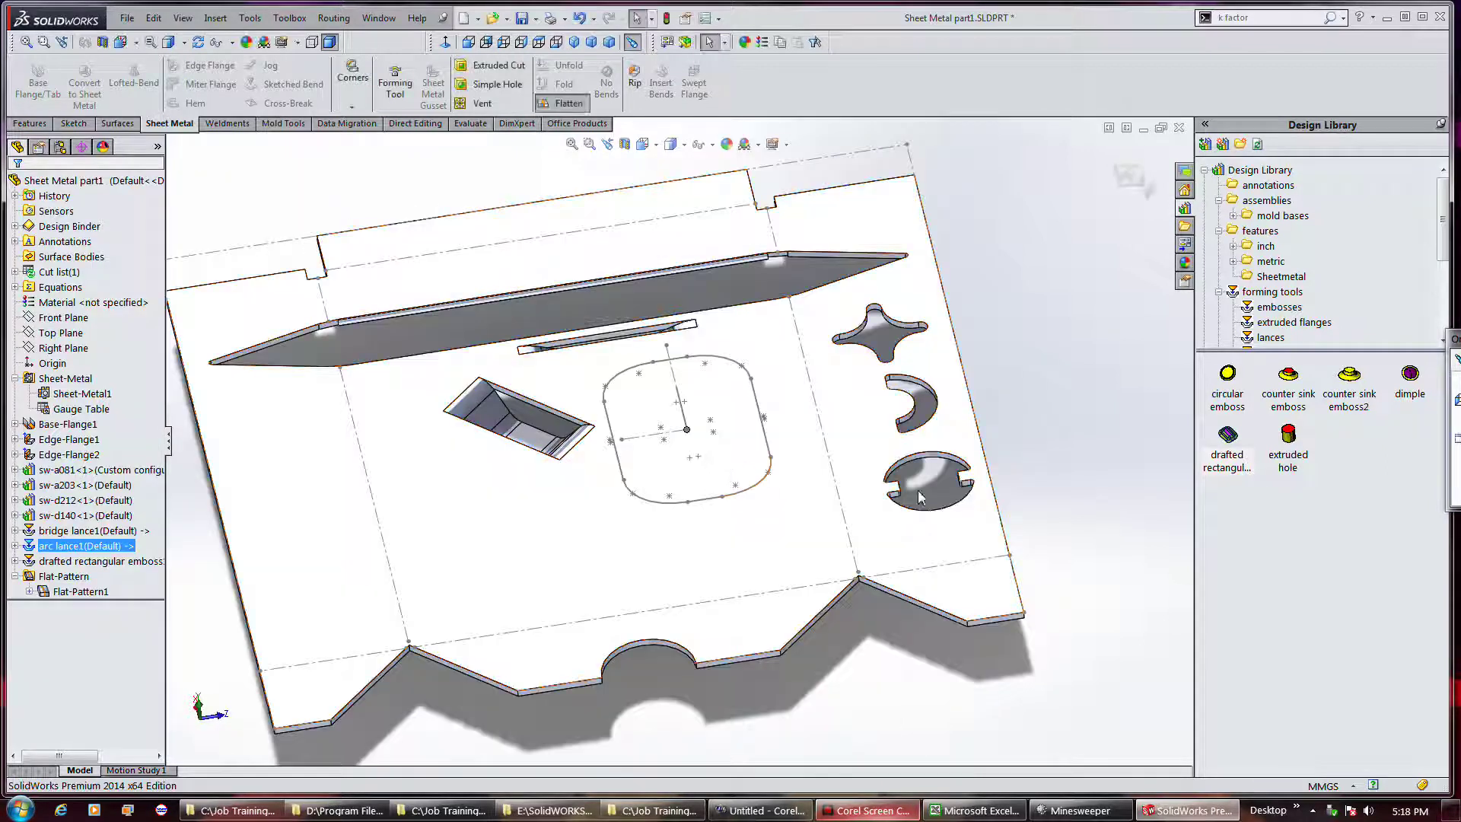
- In the drafted rectangular emboss's position sketch (Sketch31), lengthen the construction line from the center point to about 17.5 mm and exit the sketch
middle_drag(911, 496, 889, 455)
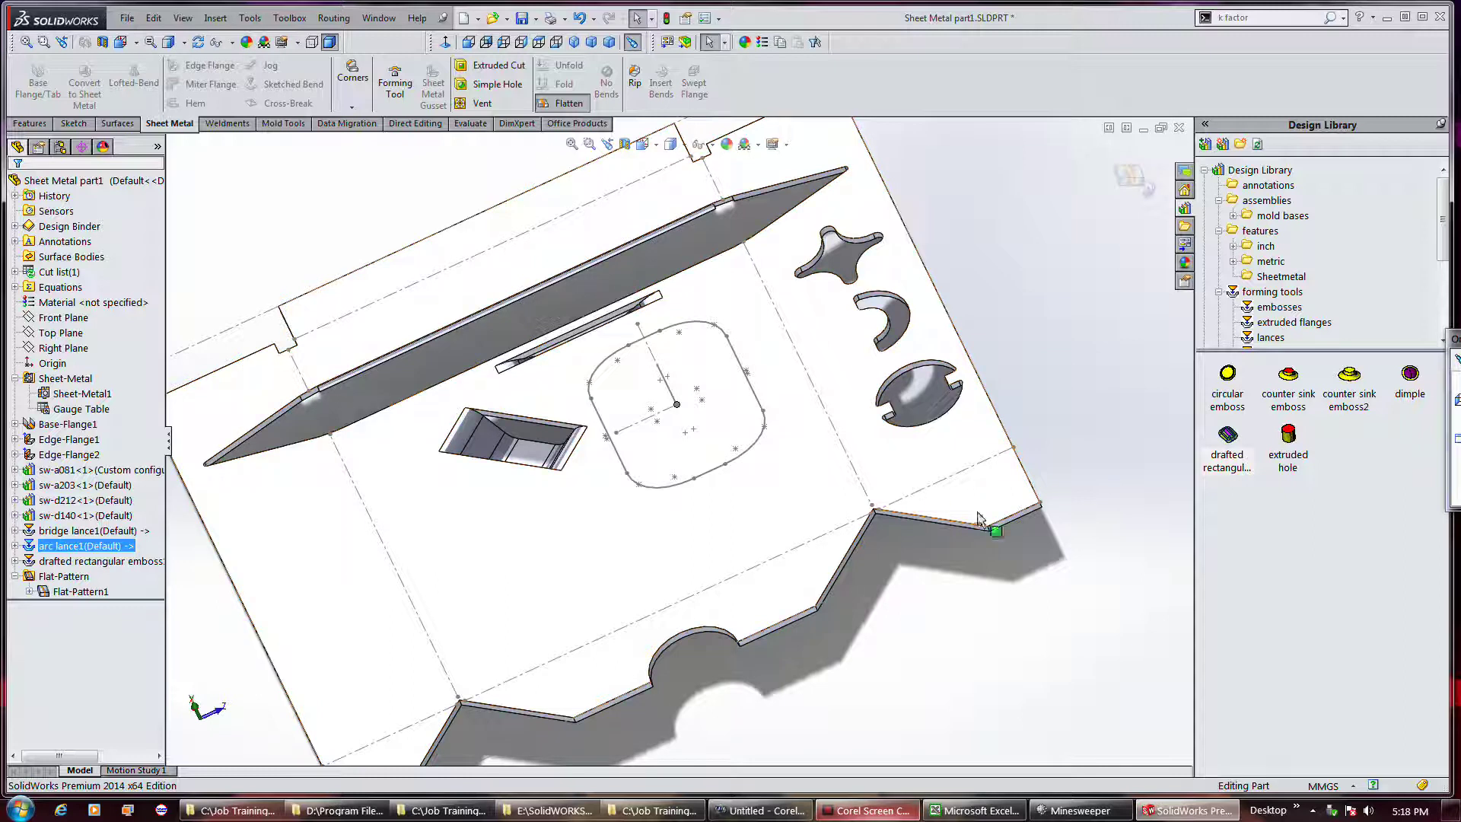
scroll(666, 418, down, 3)
mouse_move(683, 440)
middle_down()
mouse_move(705, 495)
mouse_move(694, 520)
mouse_move(793, 449)
middle_up()
click(636, 407)
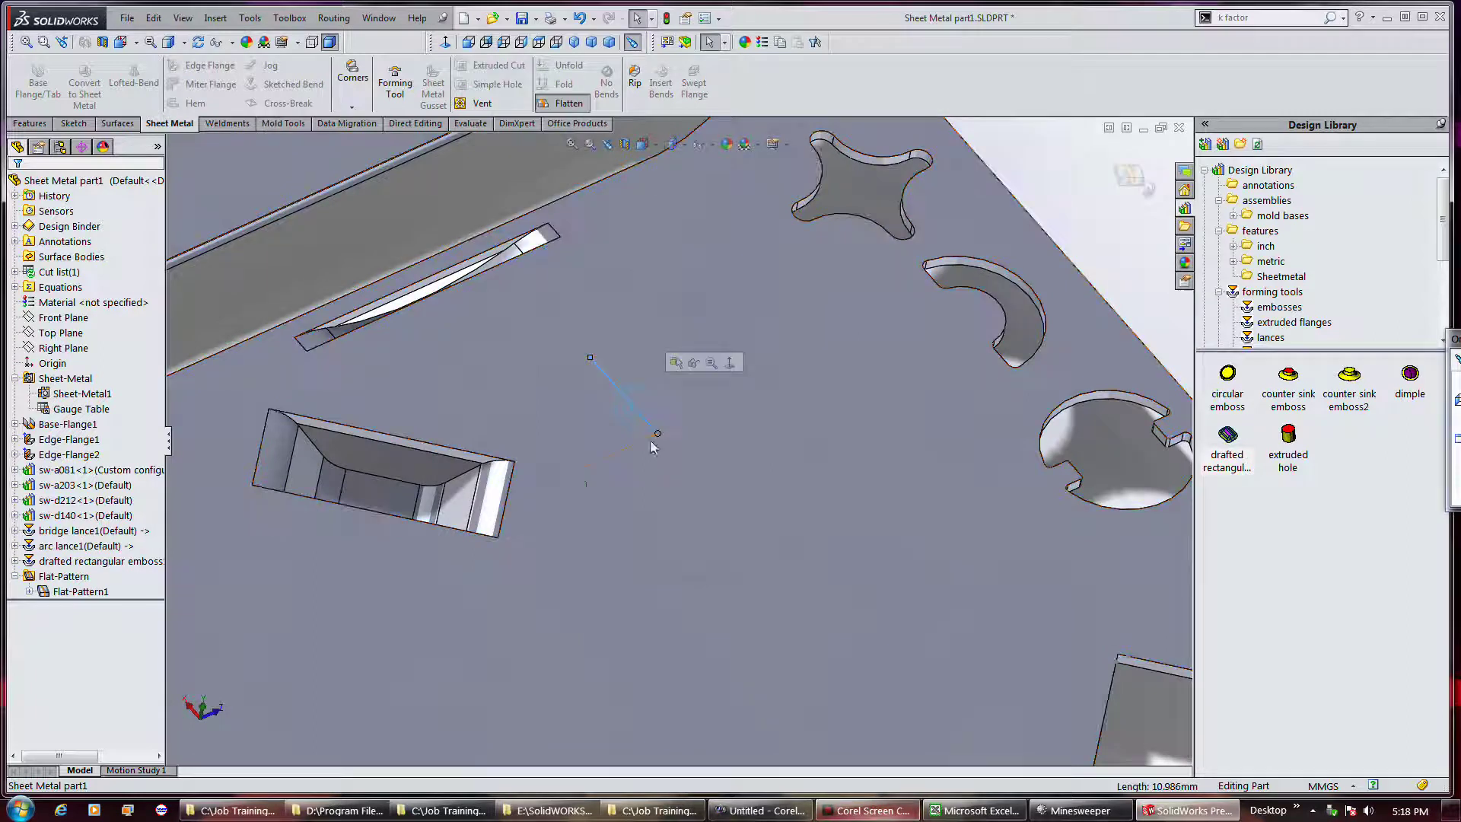
click(573, 514)
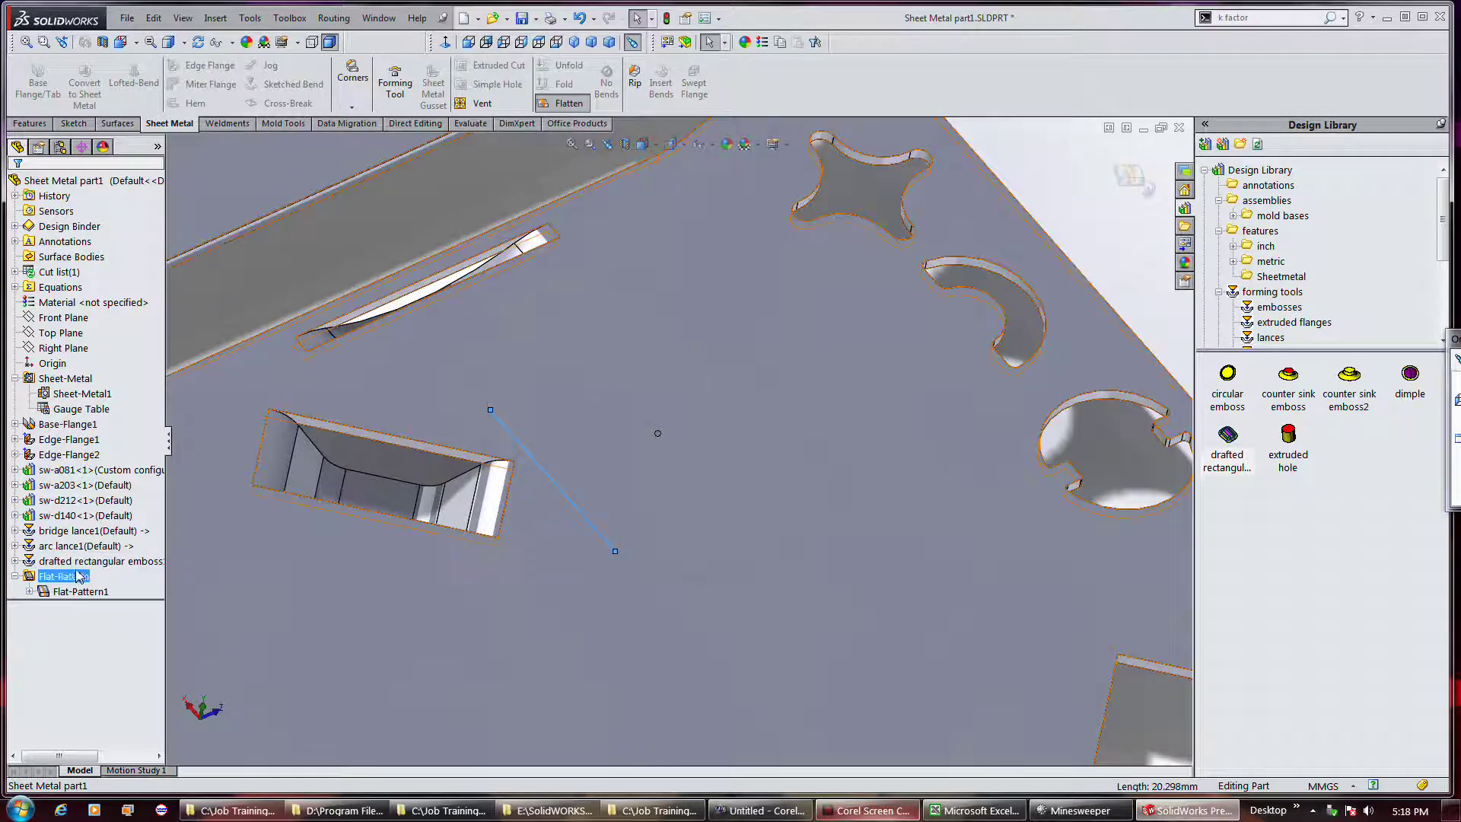
click(15, 561)
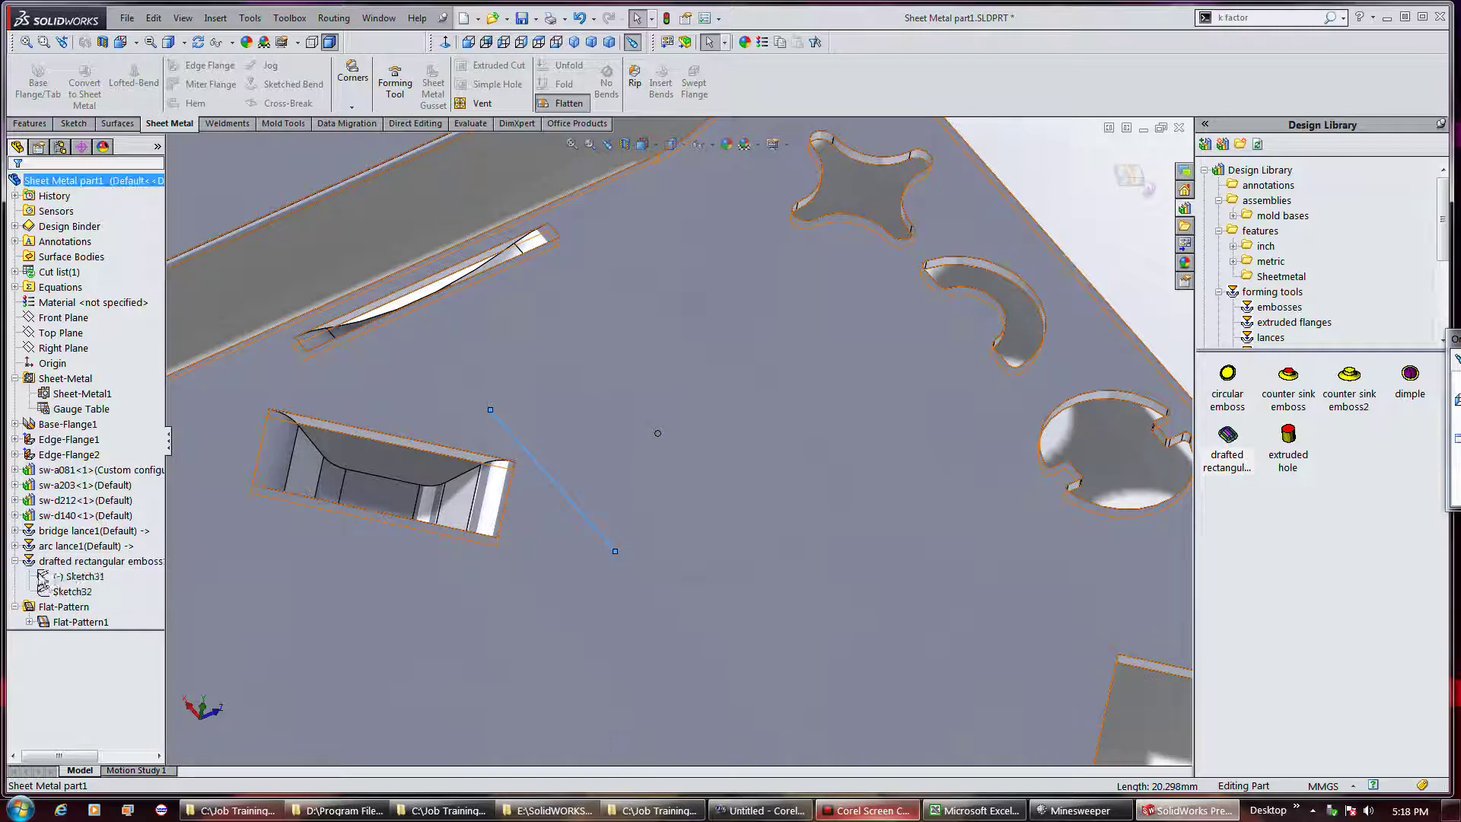
click(58, 581)
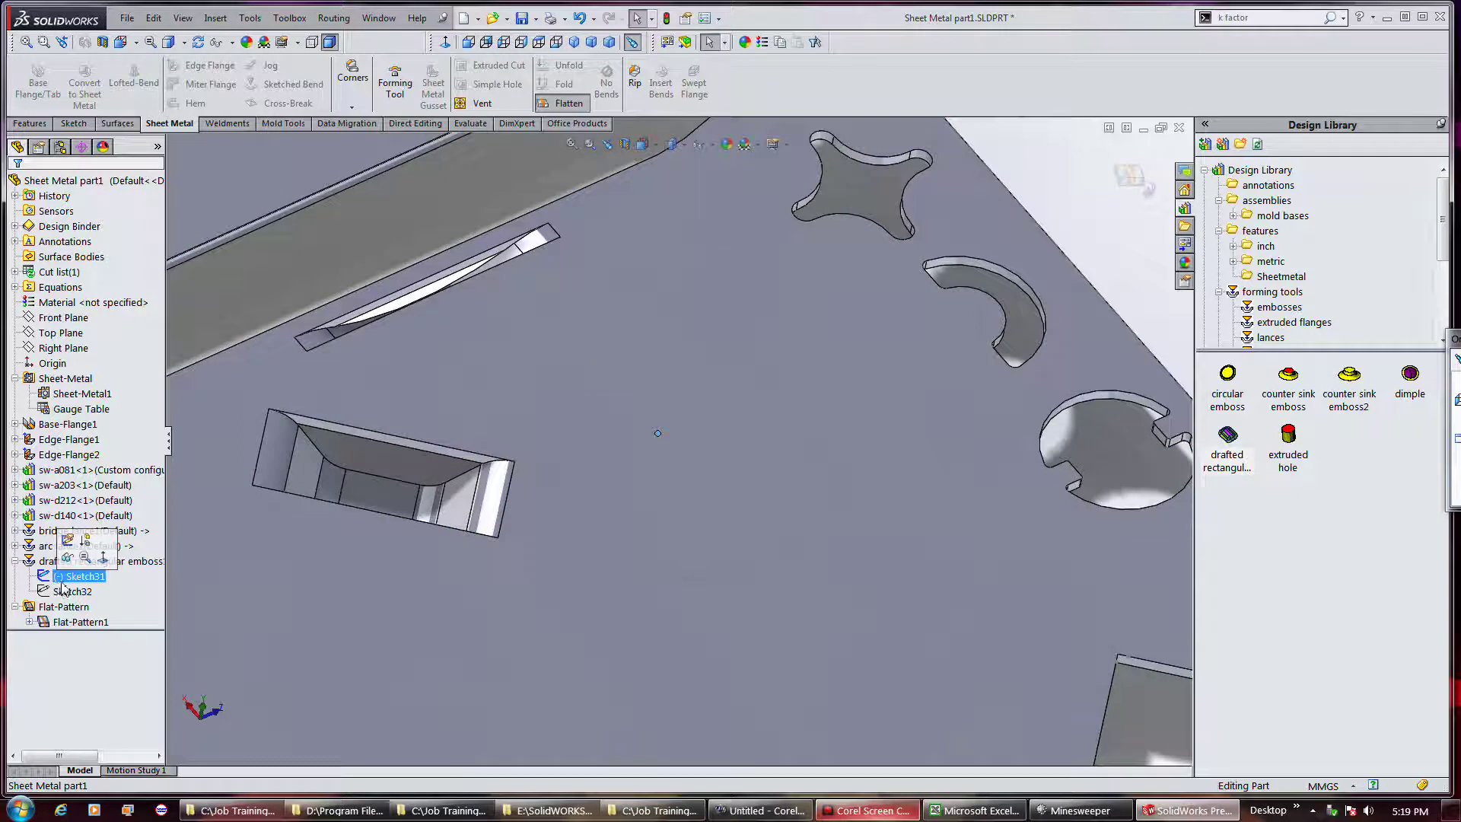
click(67, 538)
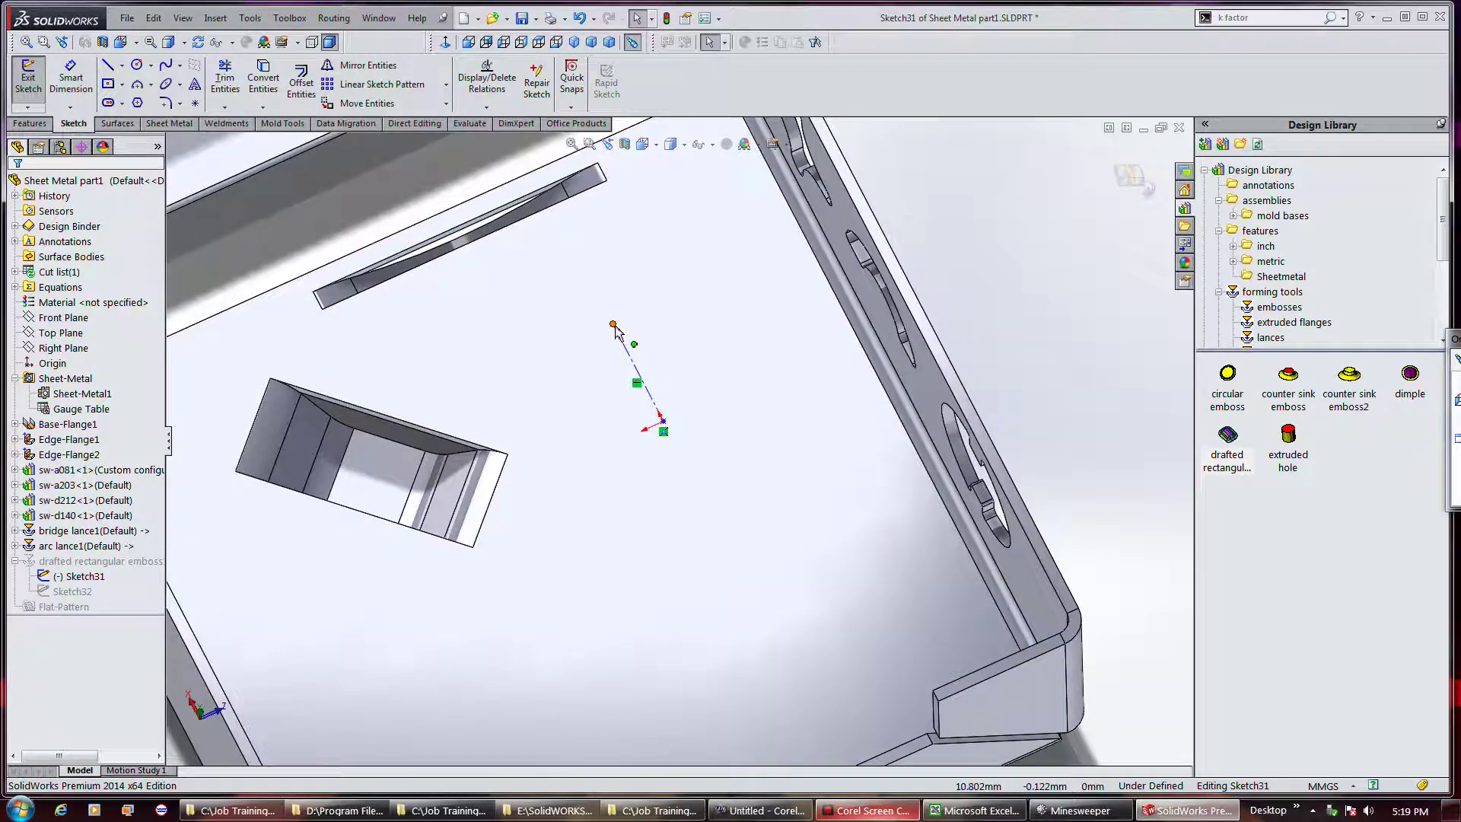
drag(614, 325, 583, 266)
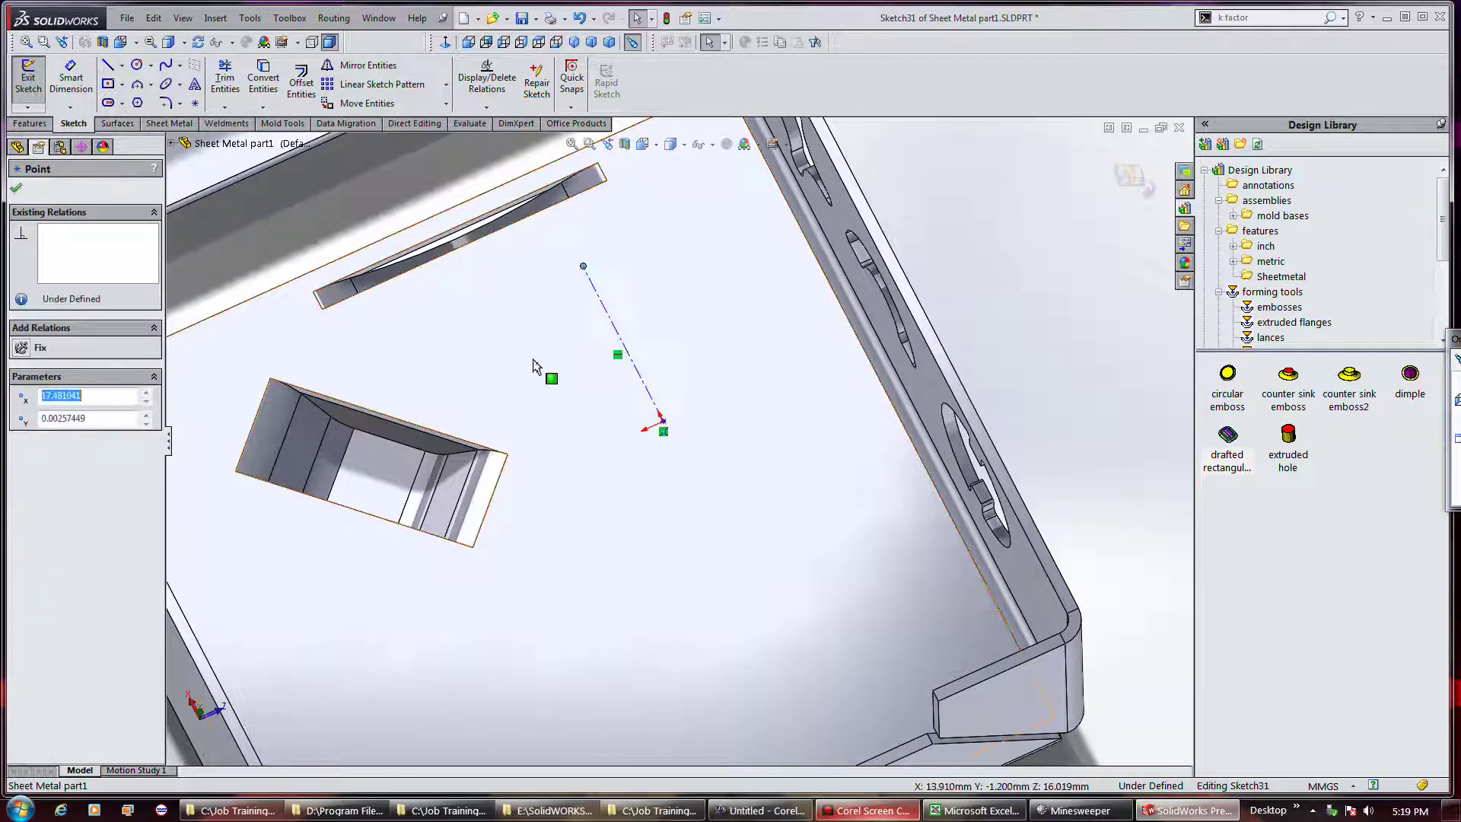
click(16, 190)
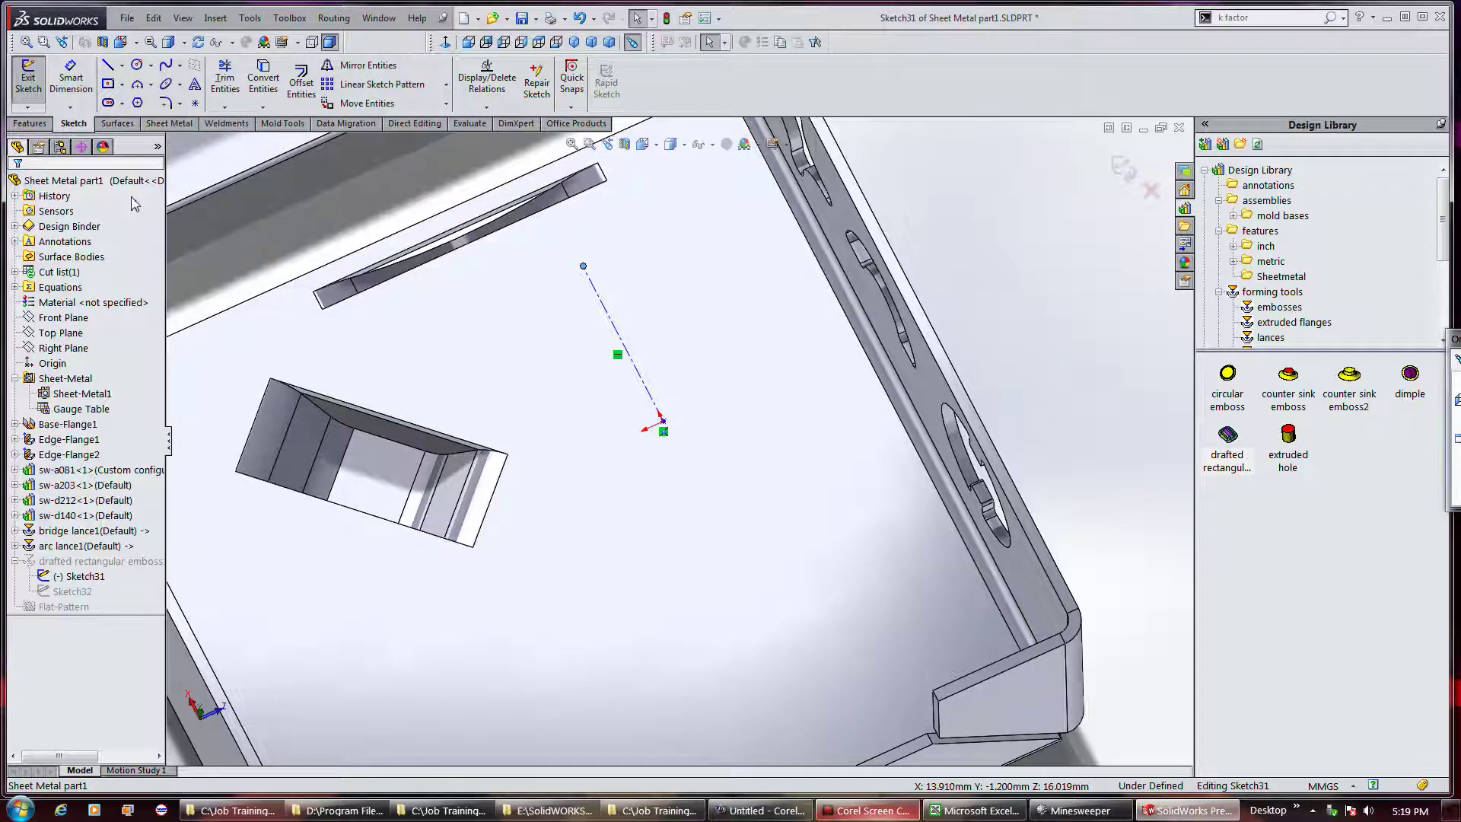
click(31, 83)
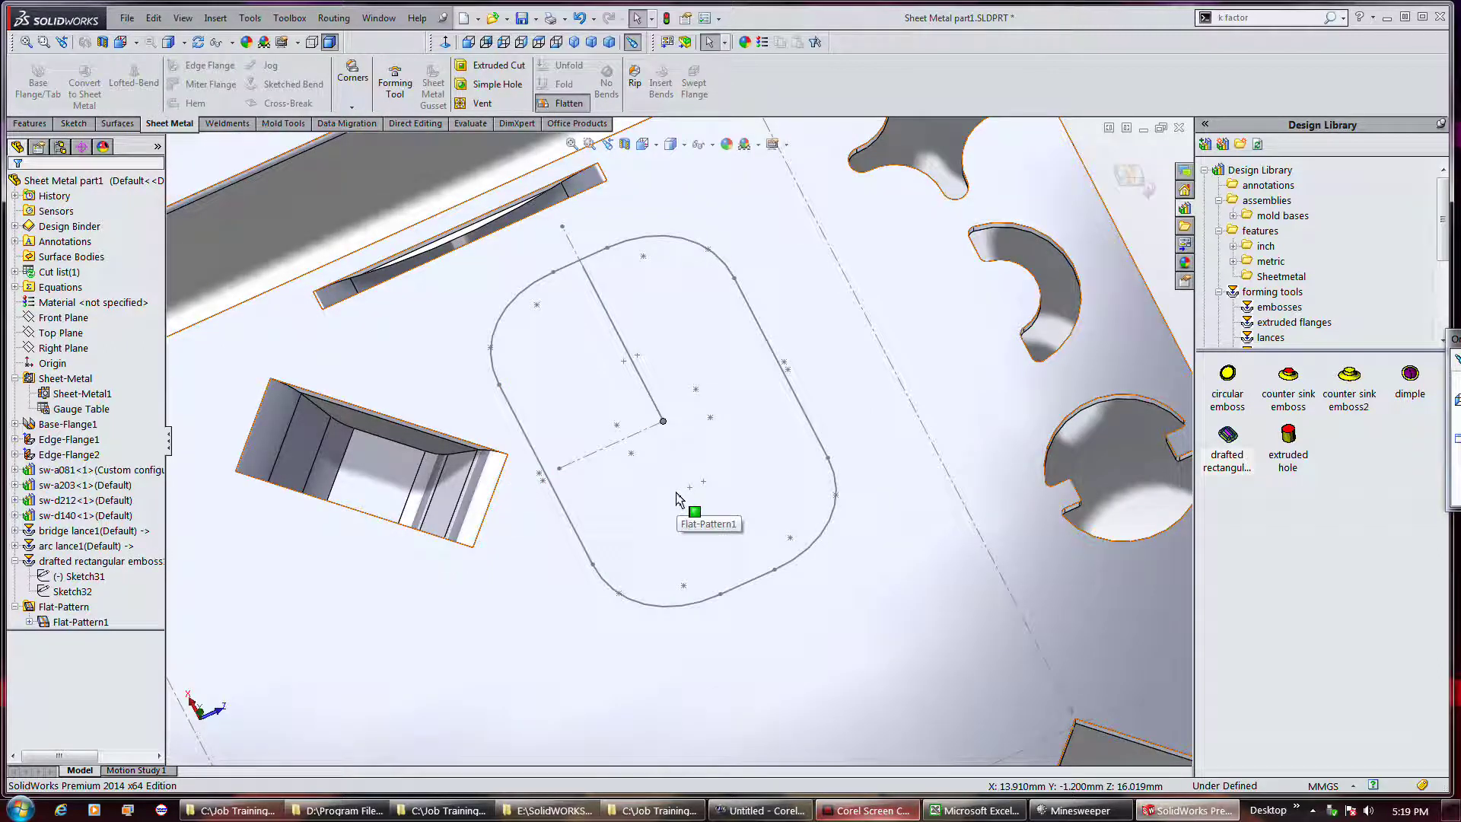
- Highlight the emboss's profile sketch and its position sketch in turn to compare them on the flat pattern
click(72, 591)
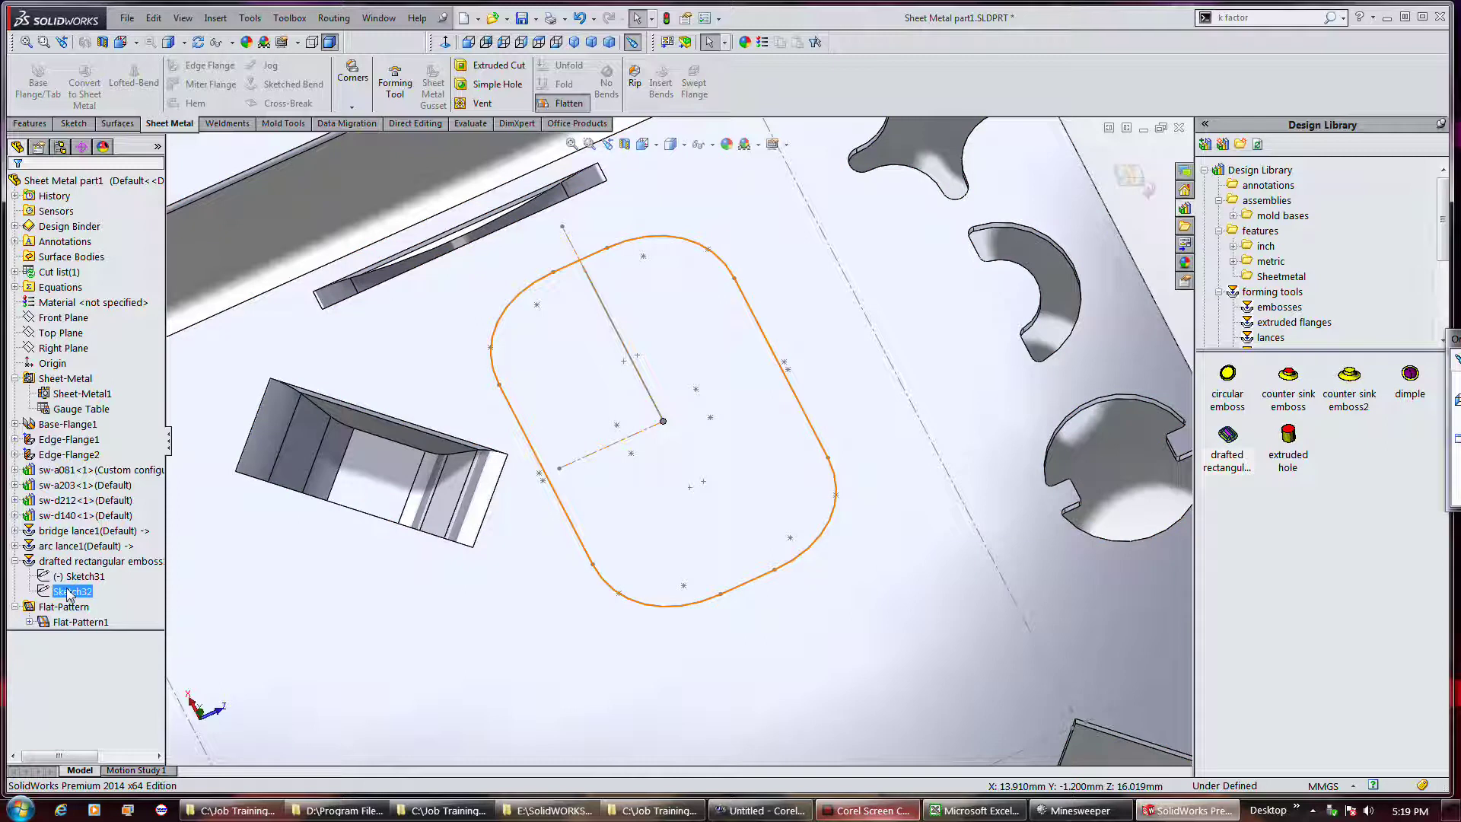
key(Escape)
click(76, 576)
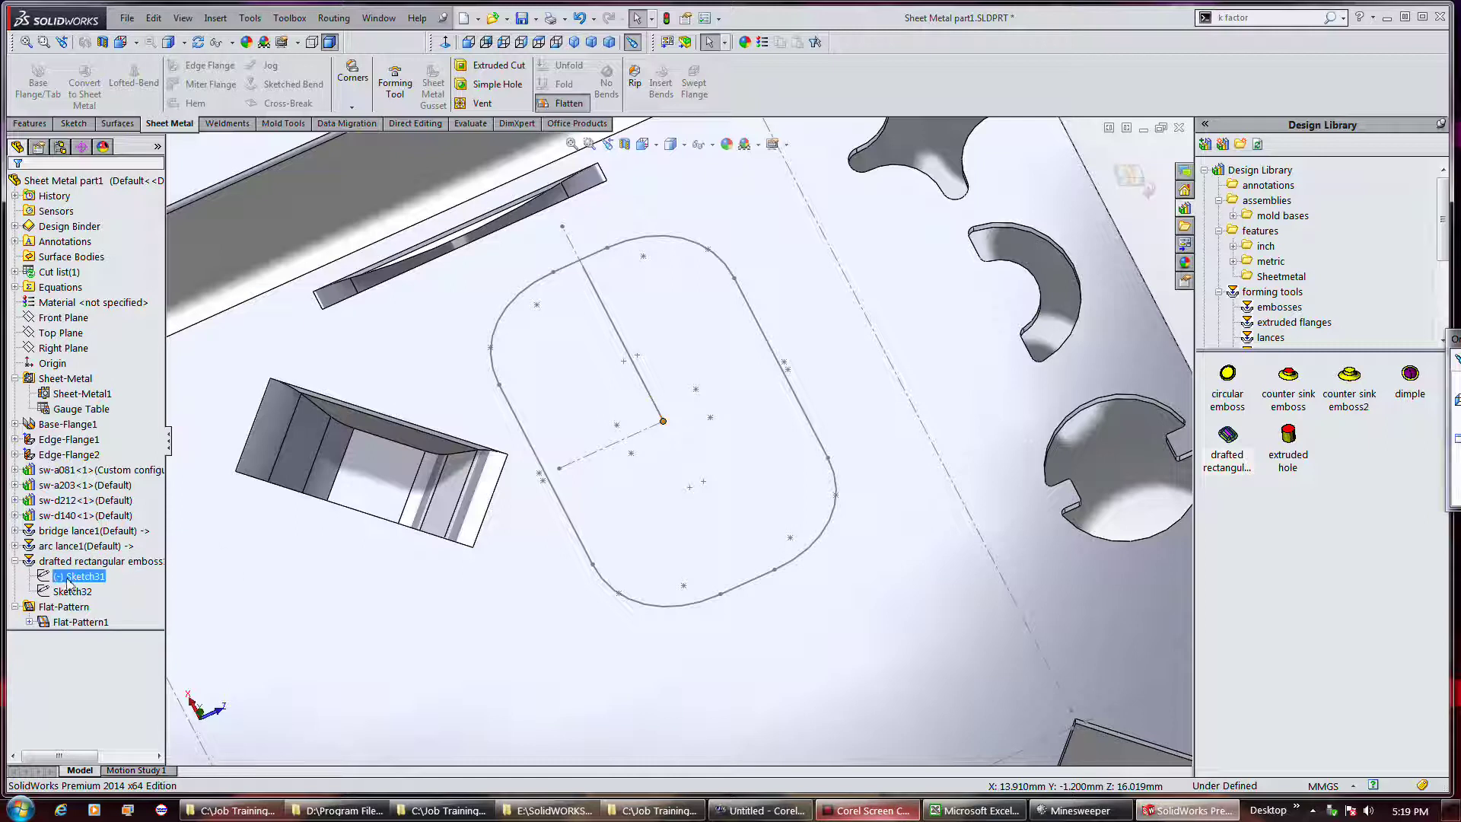
- In the drafted rectangular emboss's position sketch (Sketch31), move the center point to about X -1.31, Y -1.69 mm and exit the sketch
click(664, 423)
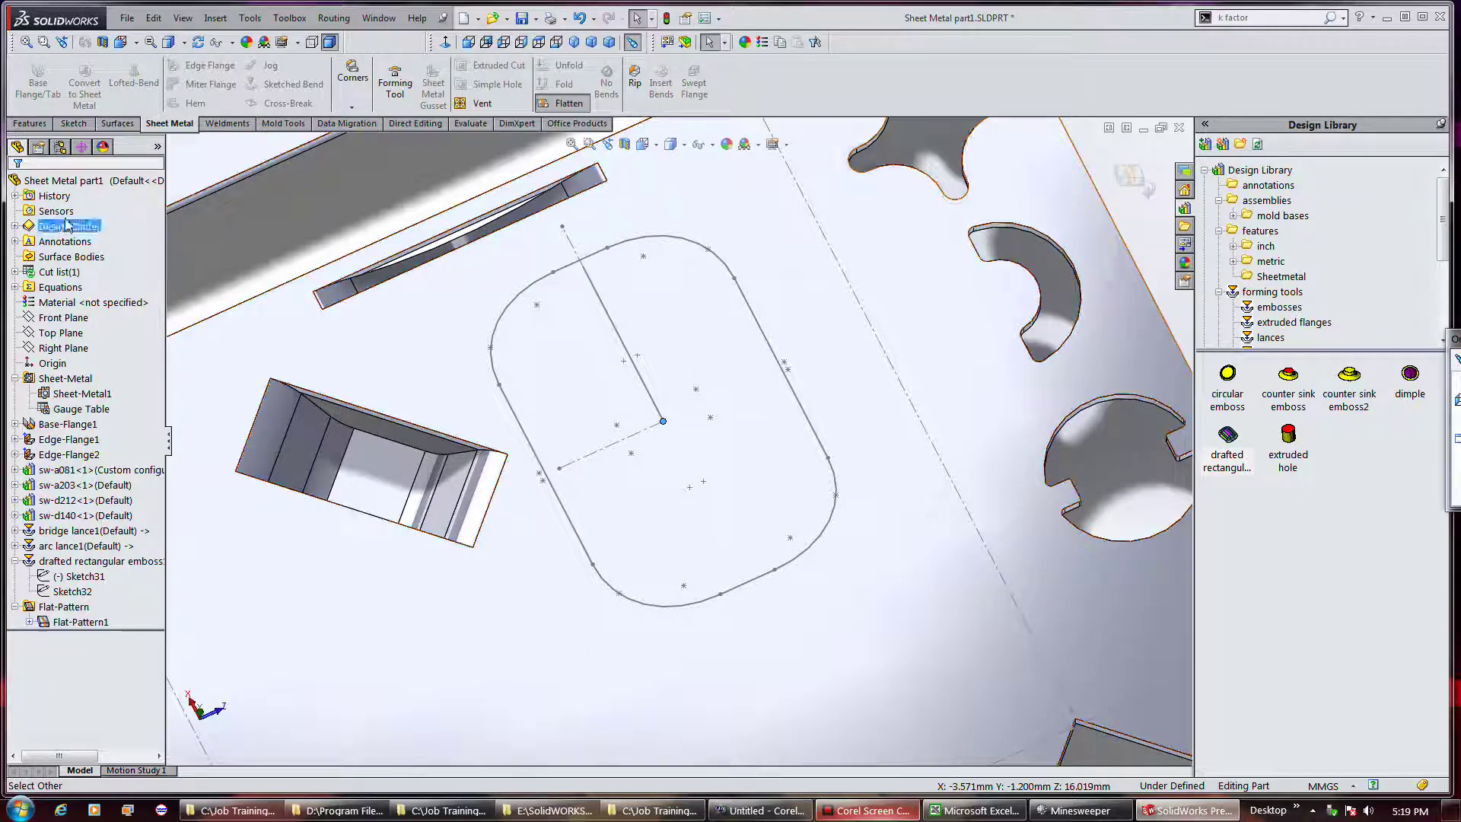
click(84, 577)
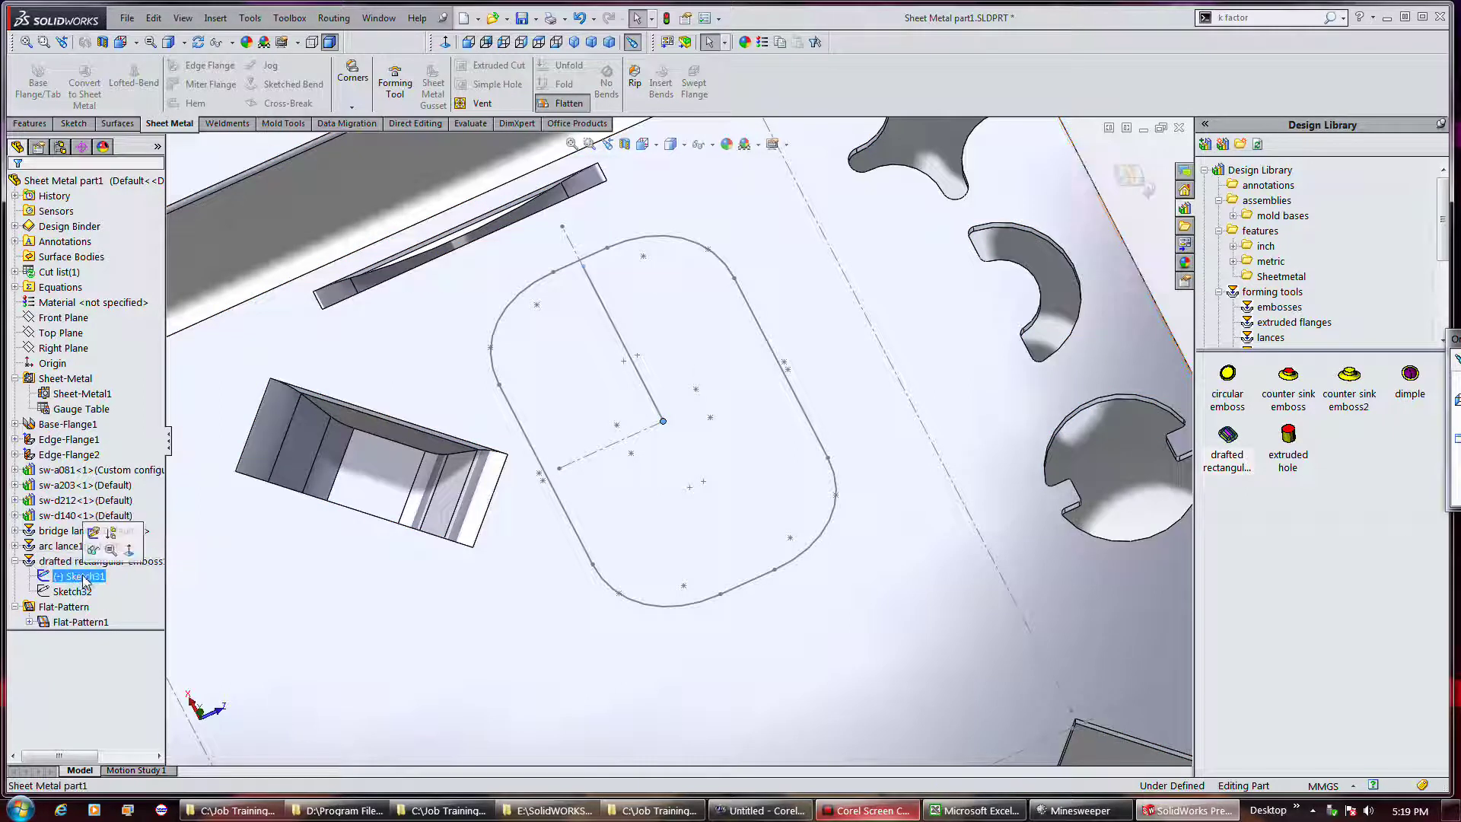
click(93, 532)
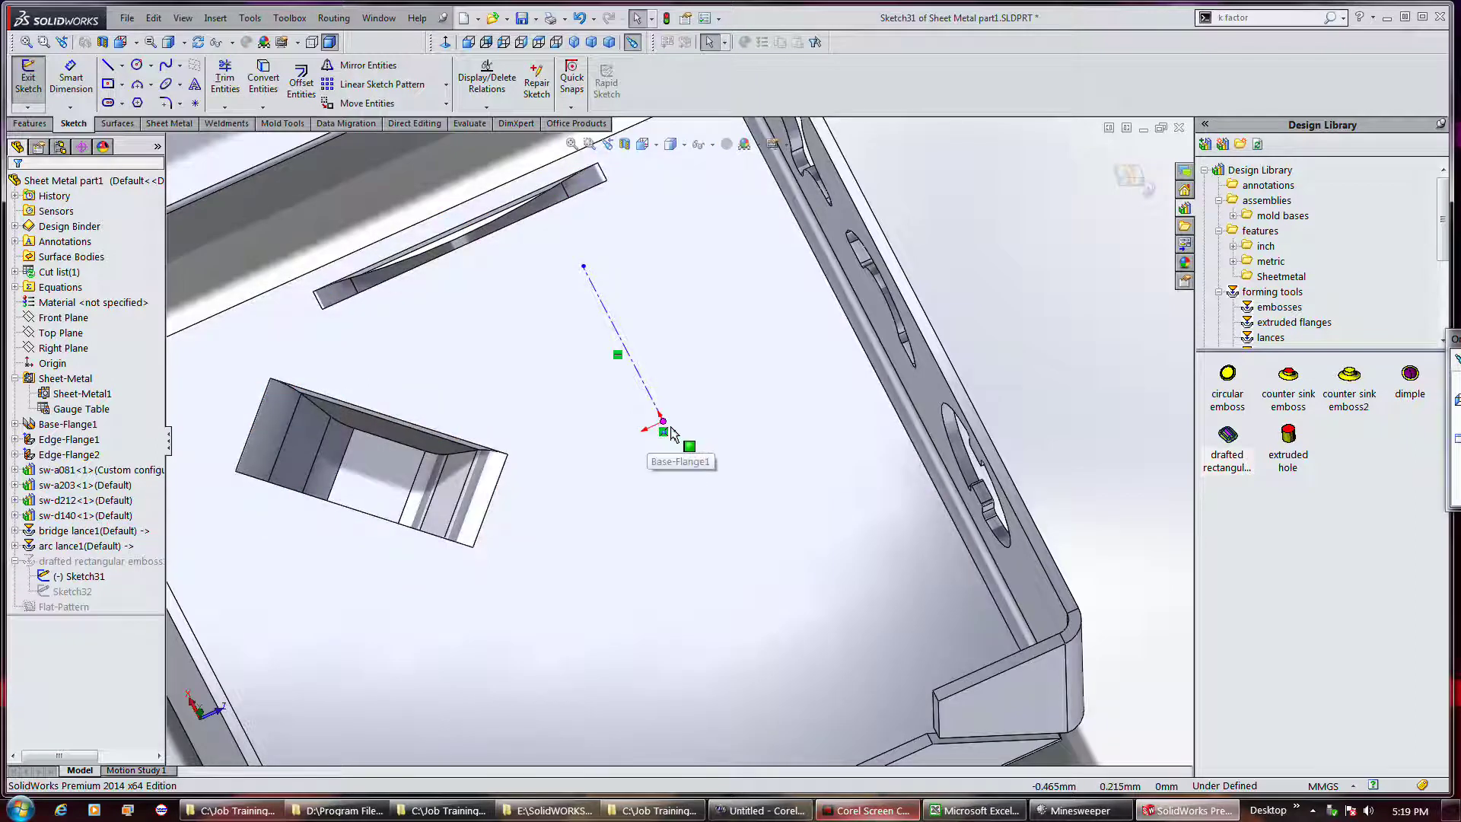
click(665, 423)
drag(665, 423, 686, 425)
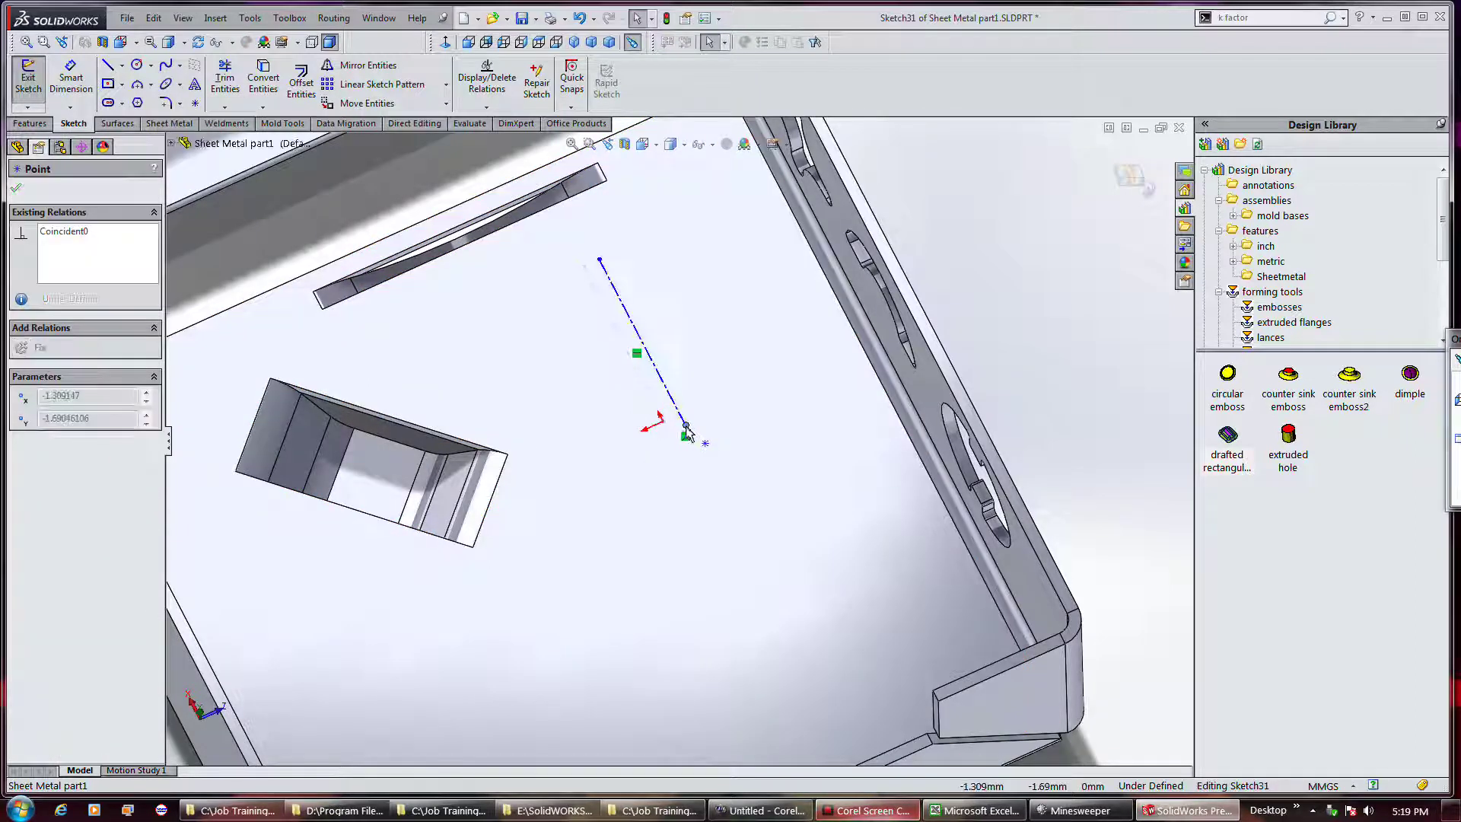
click(16, 188)
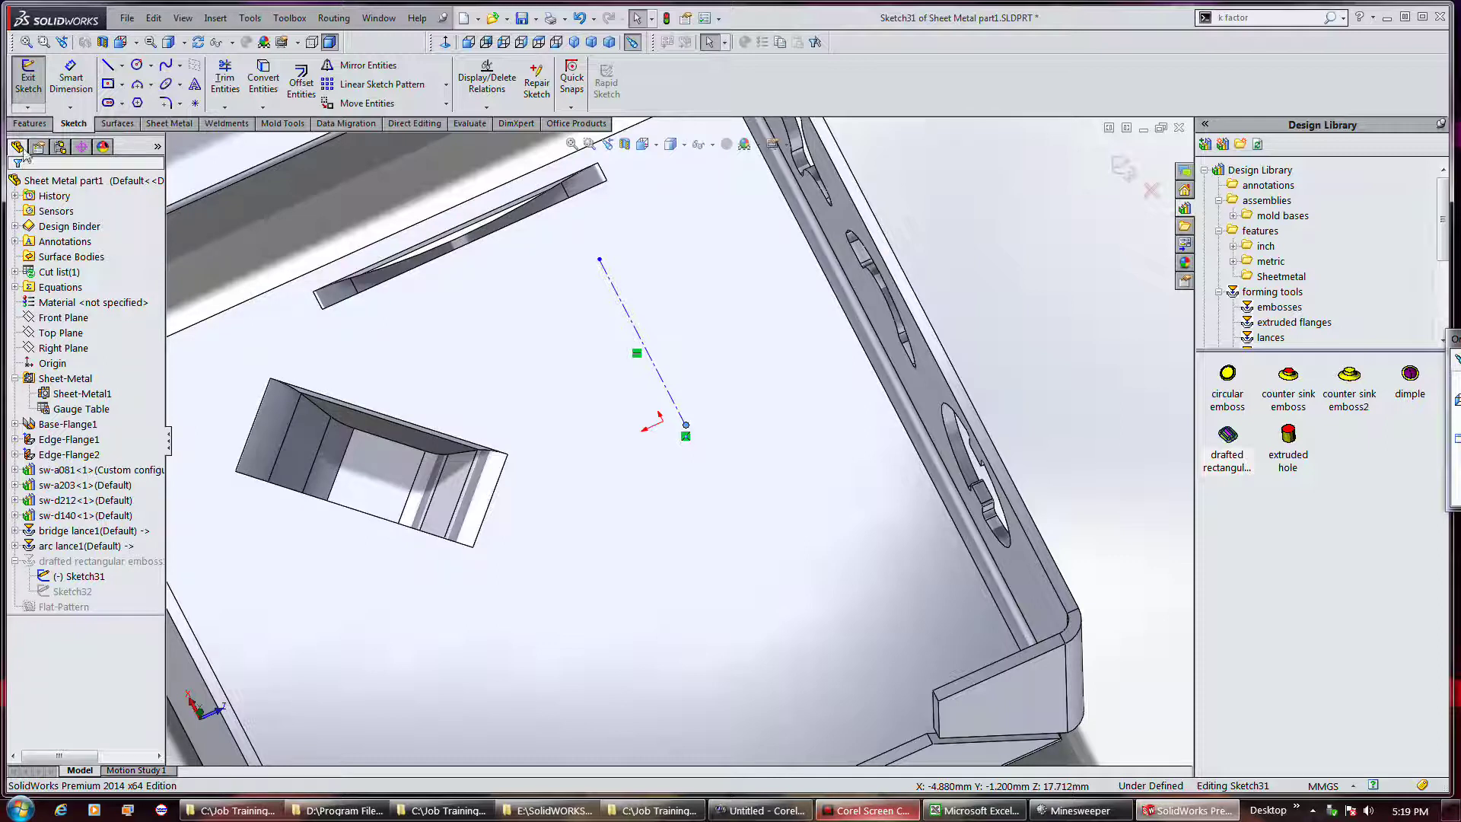
click(28, 89)
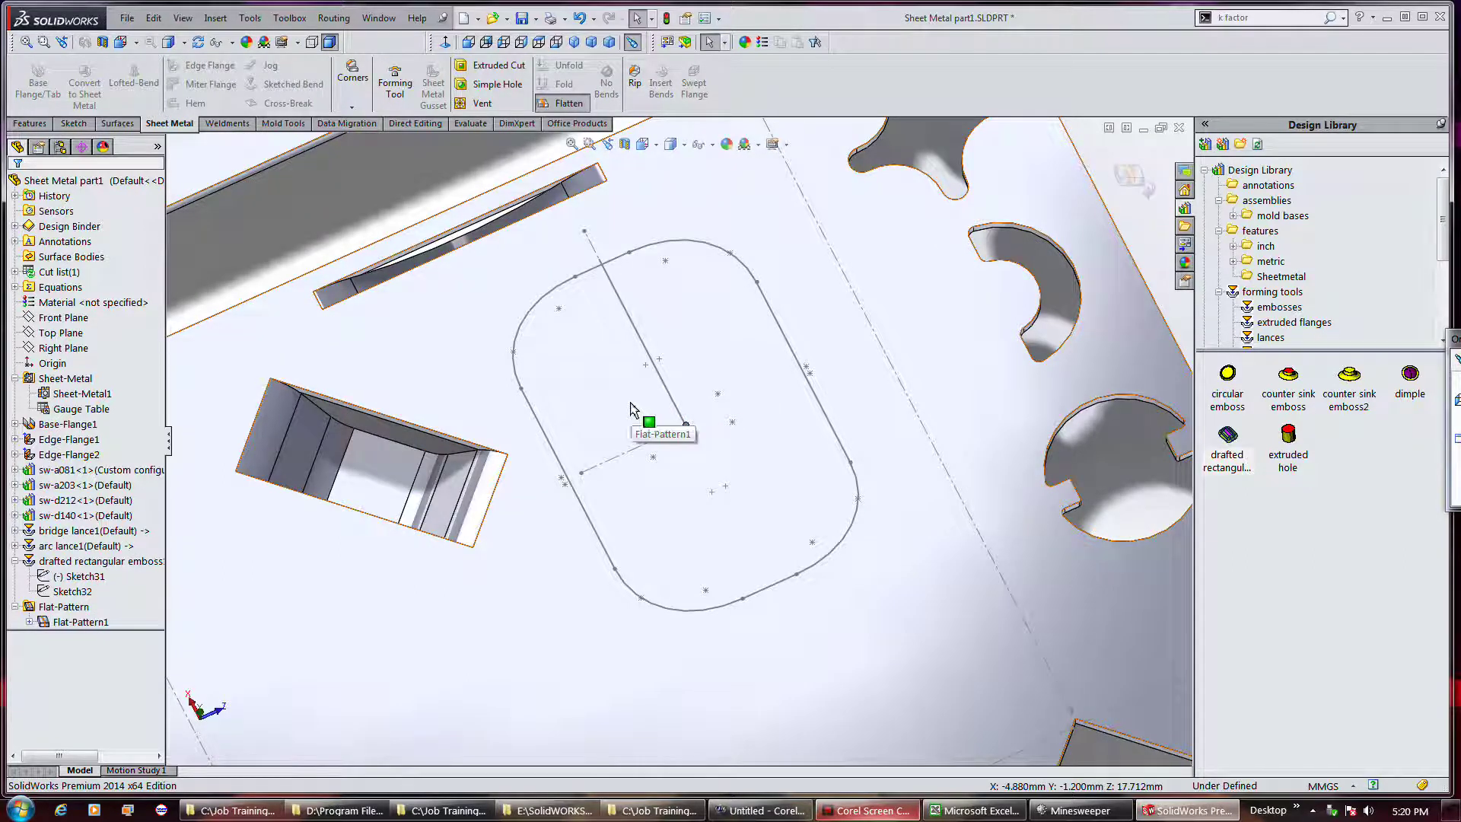
- Examine the emboss's short construction line endpoint, profile sketch (Sketch32) and position sketch (Sketch31) on the flat pattern
click(582, 477)
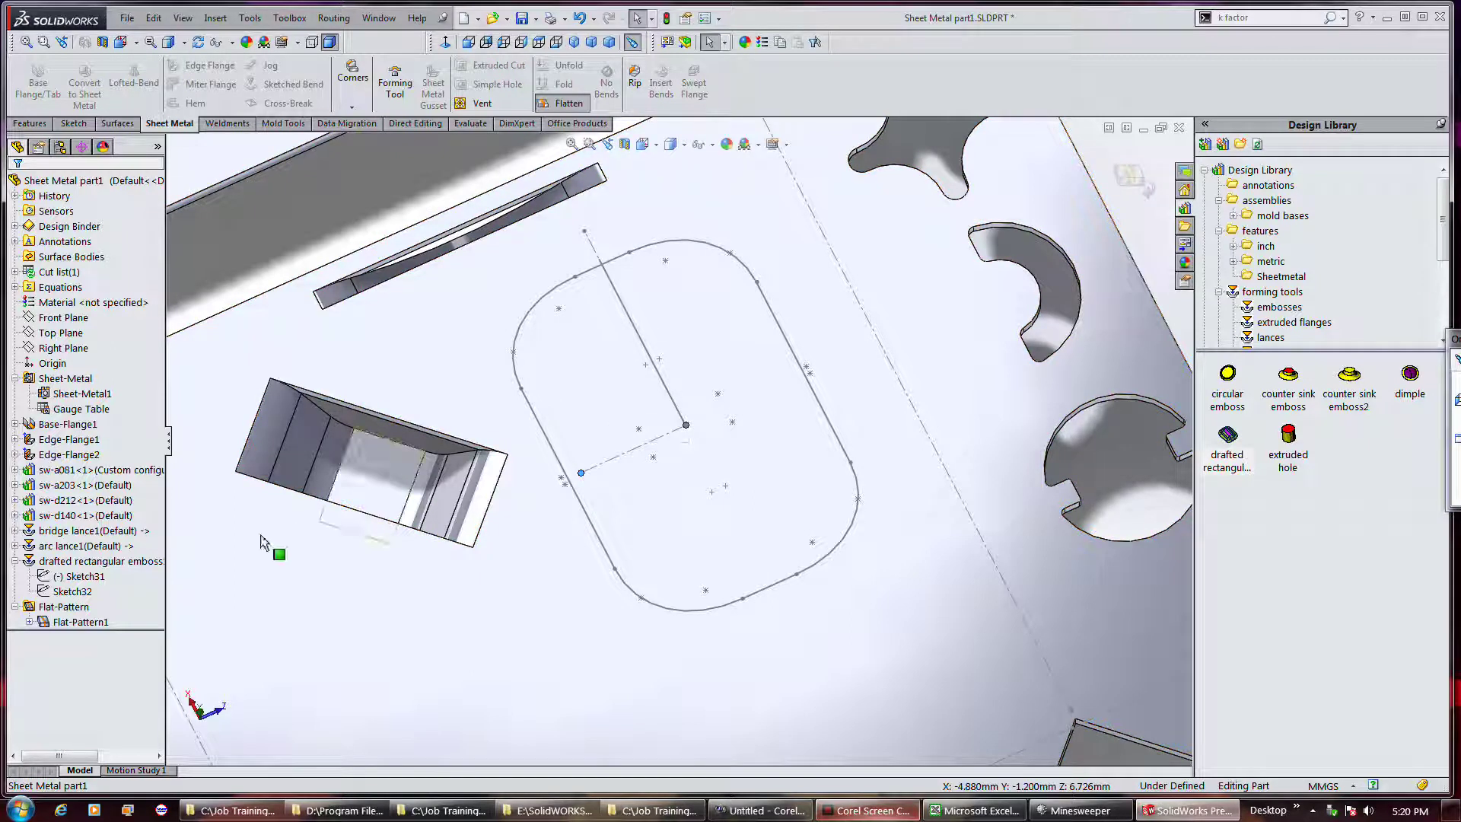
click(57, 591)
click(57, 593)
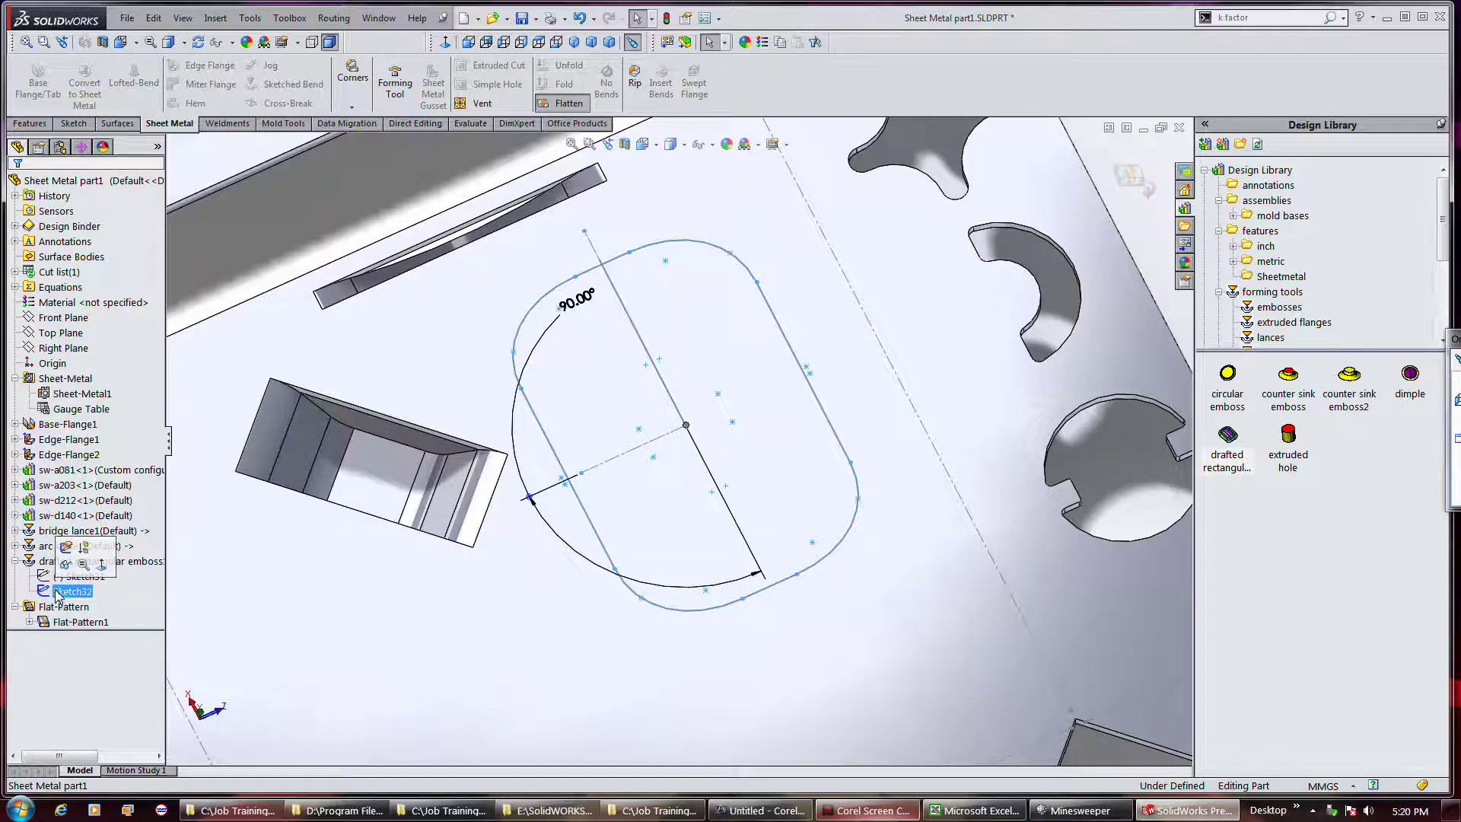
ctrl+click(57, 579)
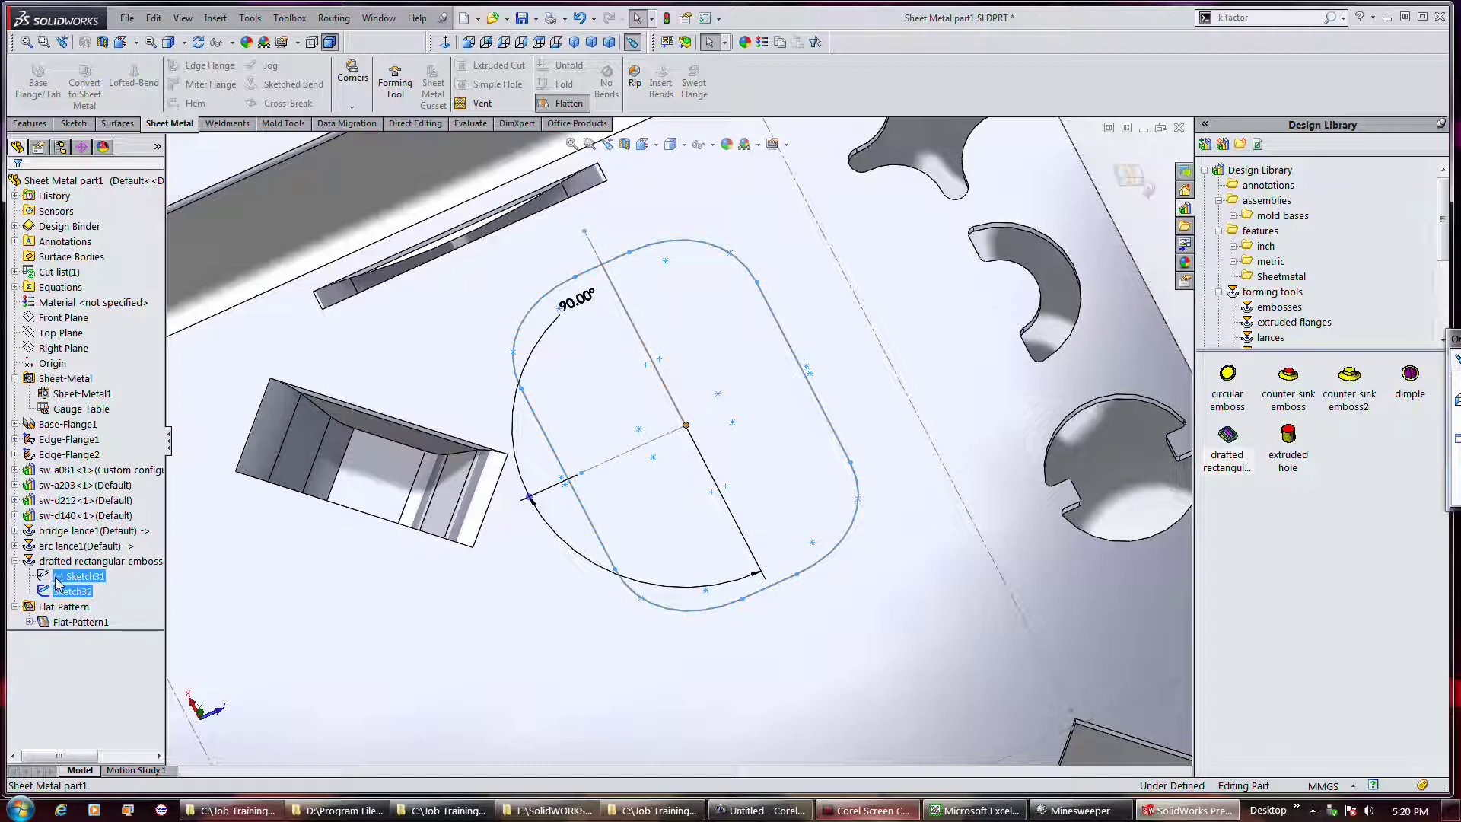
click(68, 580)
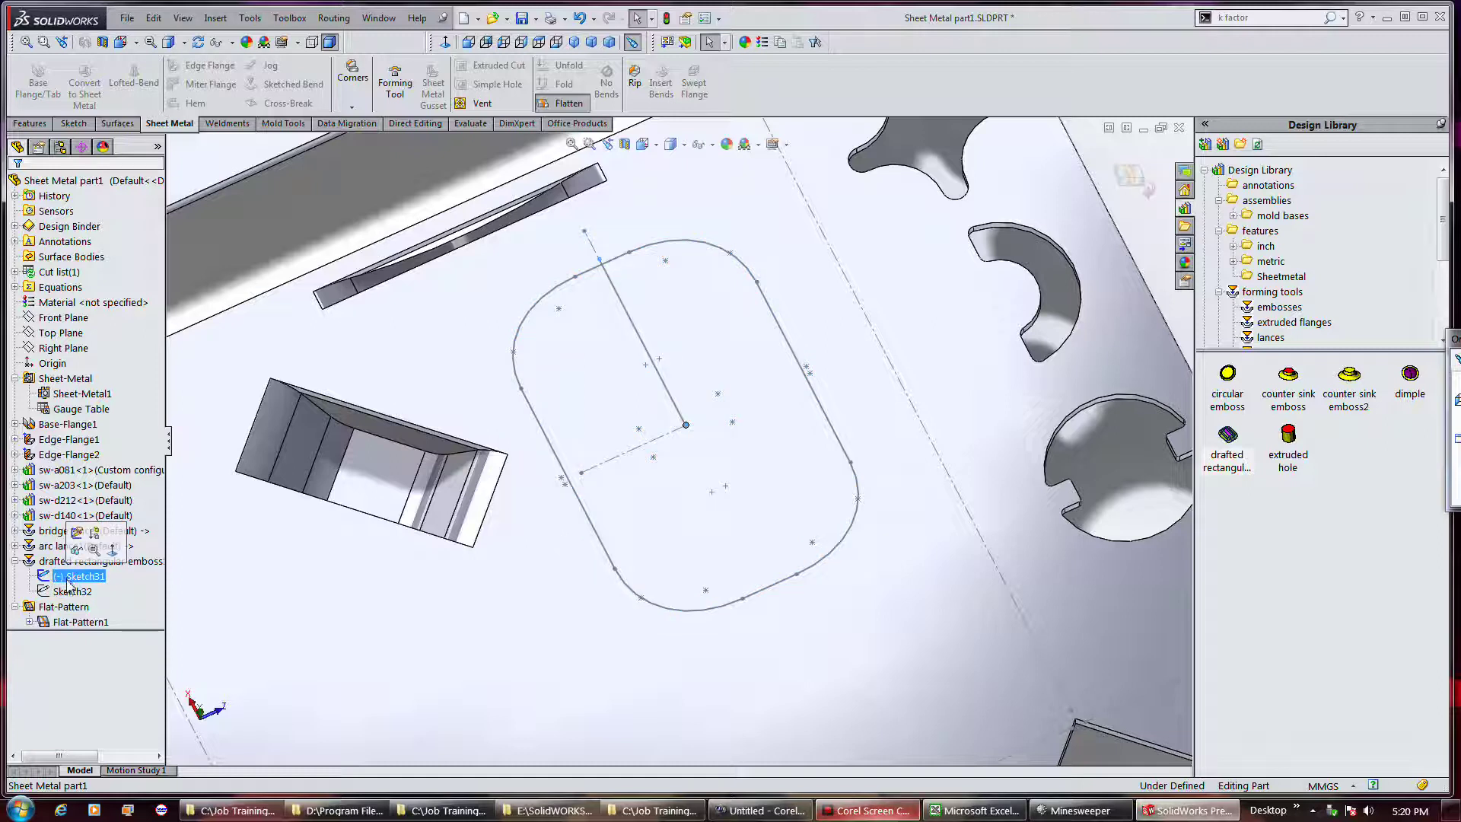
- Open the emboss's profile sketch (Sketch32), check whether its line, ellipse and corner point can be moved, and exit the sketch
right_click(74, 594)
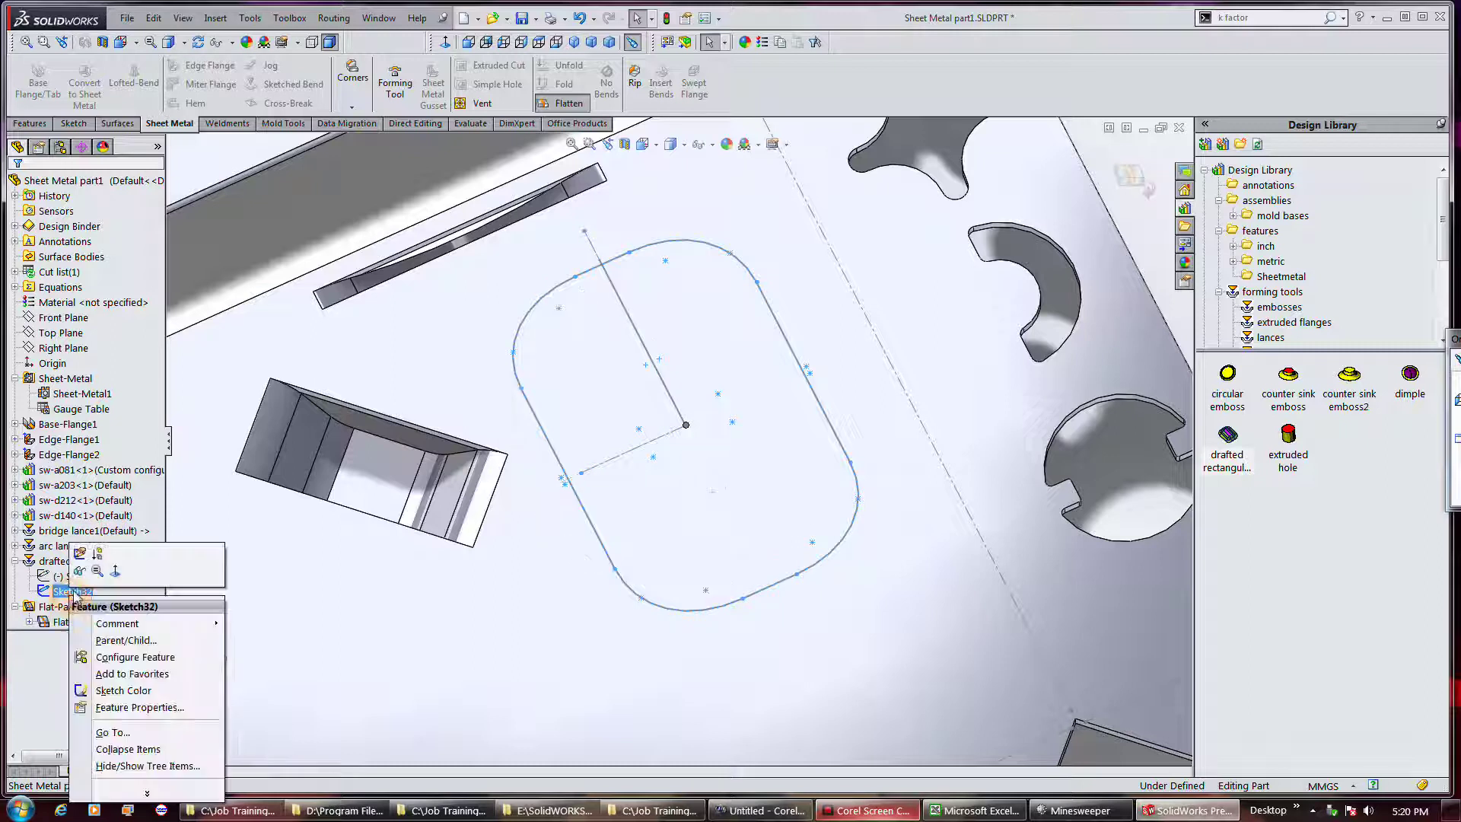
click(79, 552)
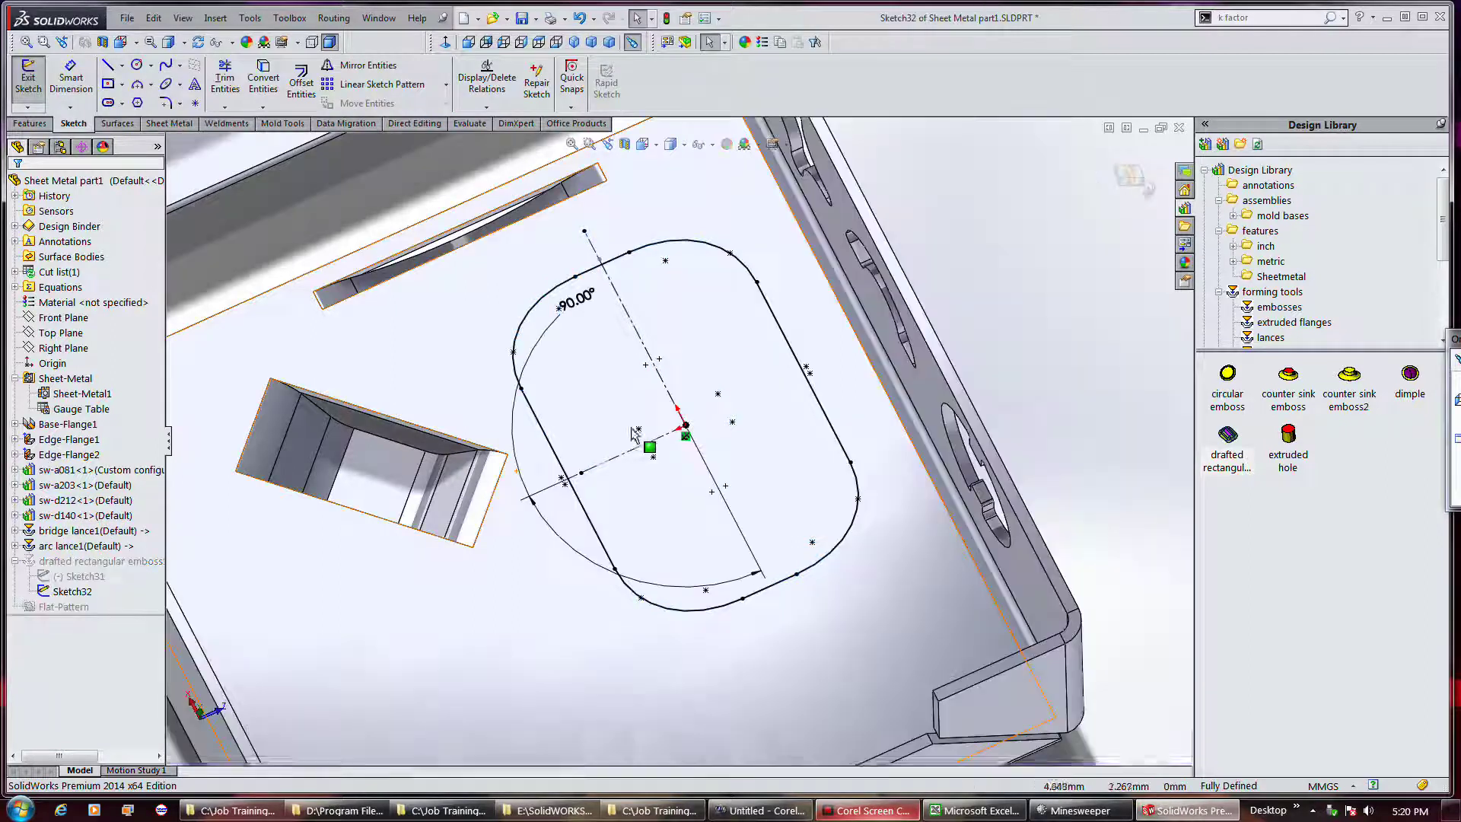
click(564, 470)
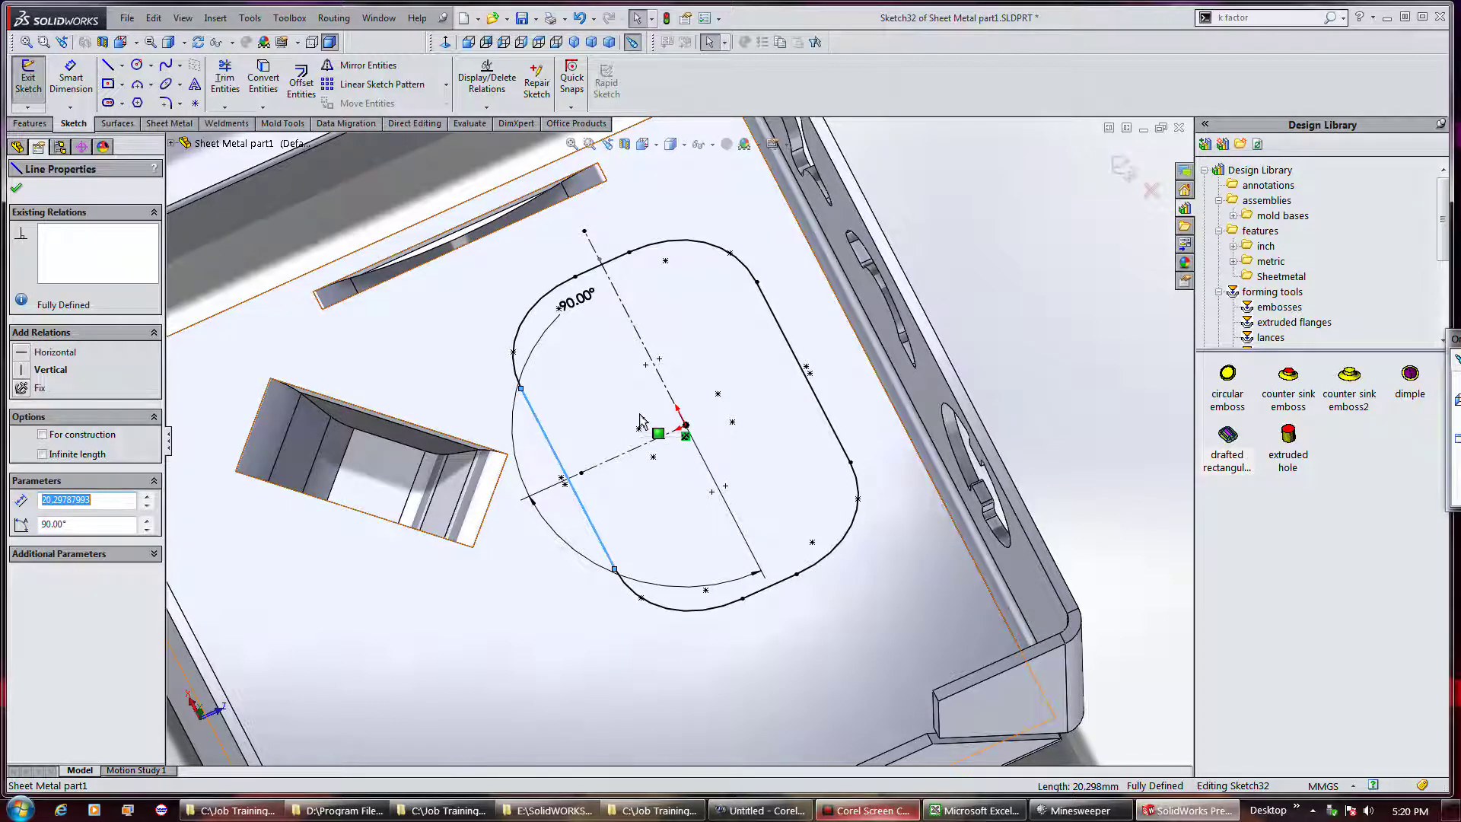
click(512, 345)
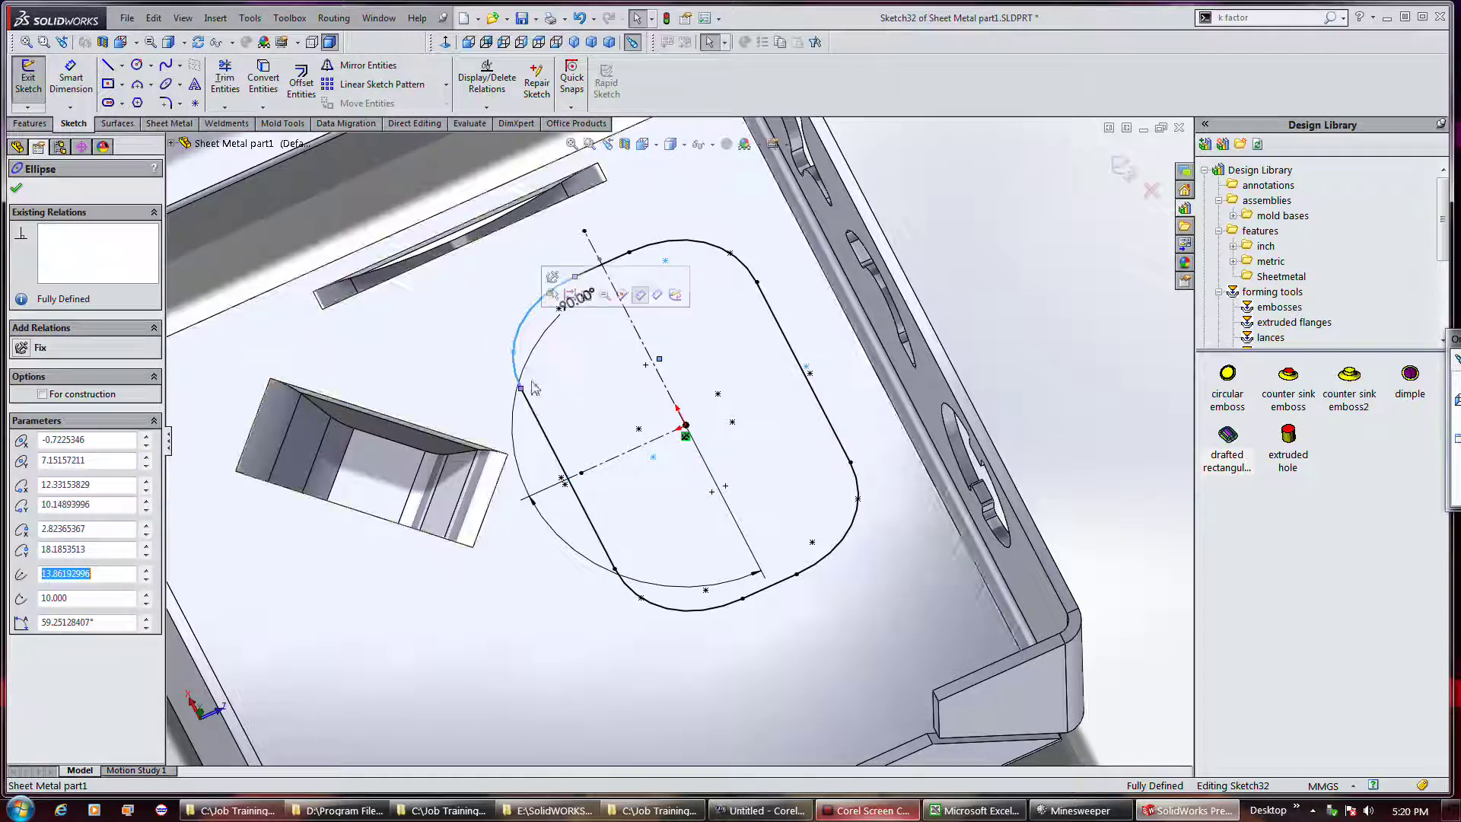
drag(532, 412, 563, 370)
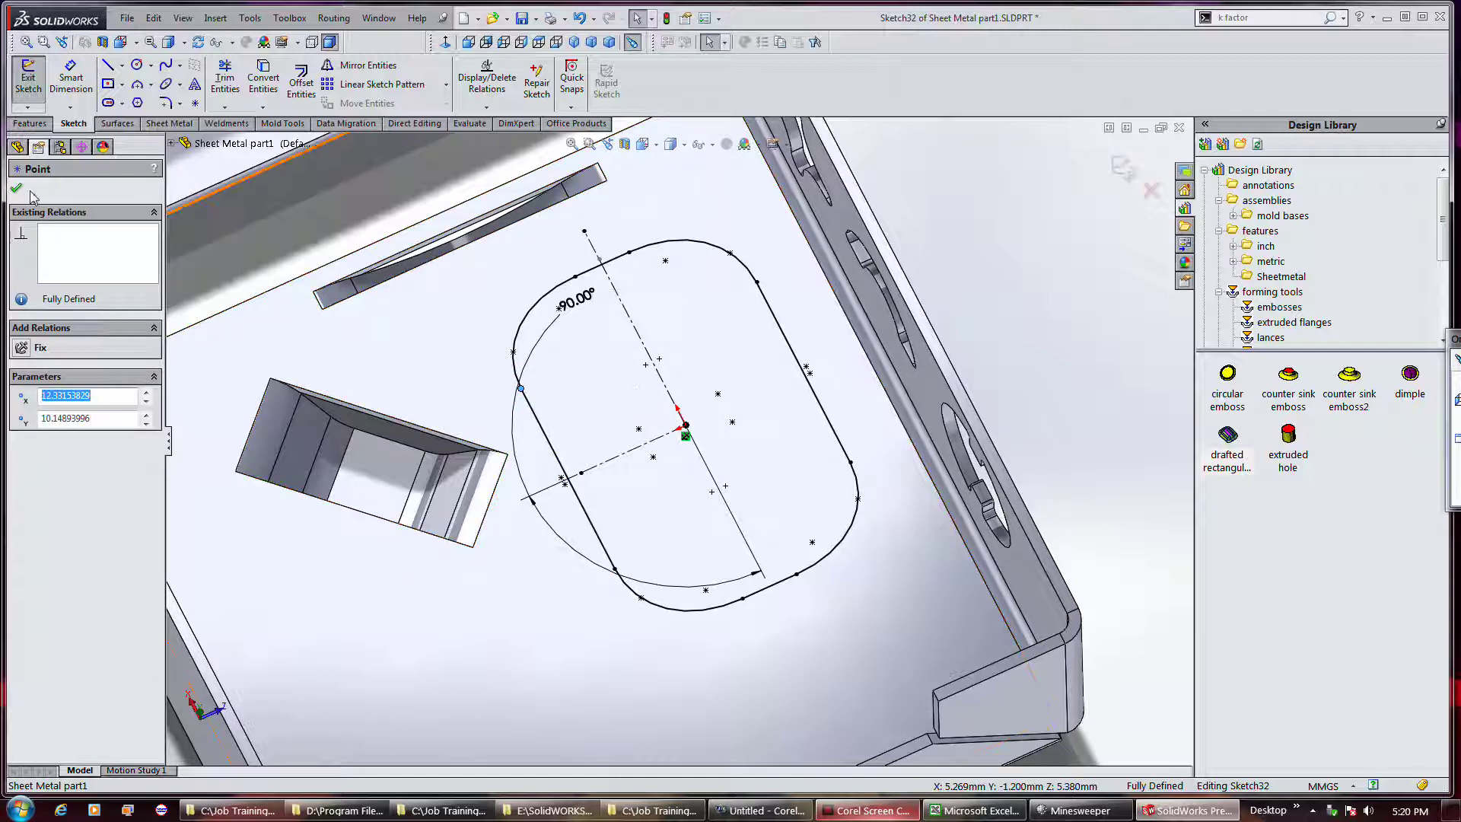
click(28, 76)
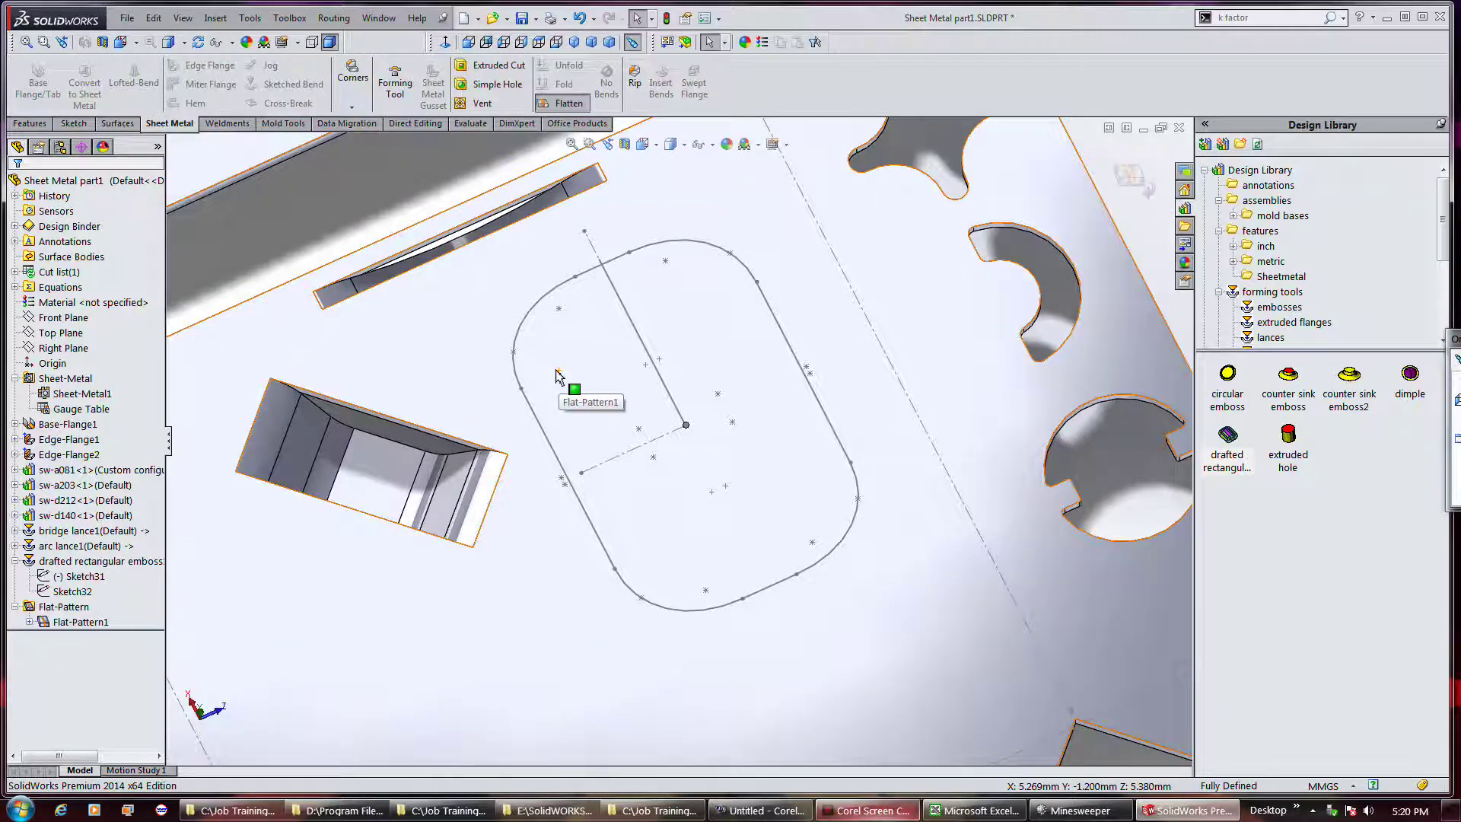
- Edit the drafted rectangular emboss to override the document settings and show only its punch in the flat pattern
right_click(108, 568)
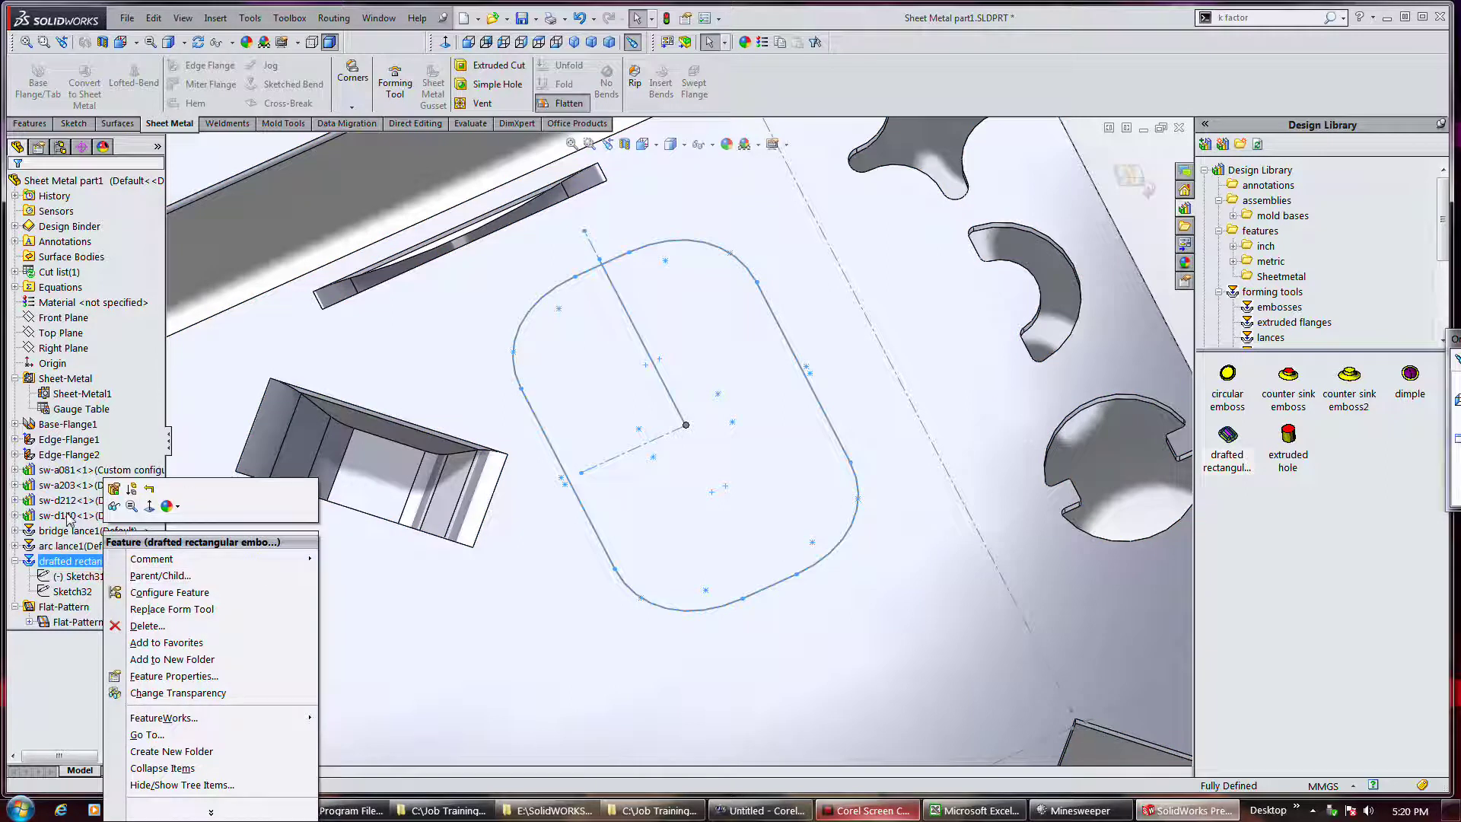
click(114, 489)
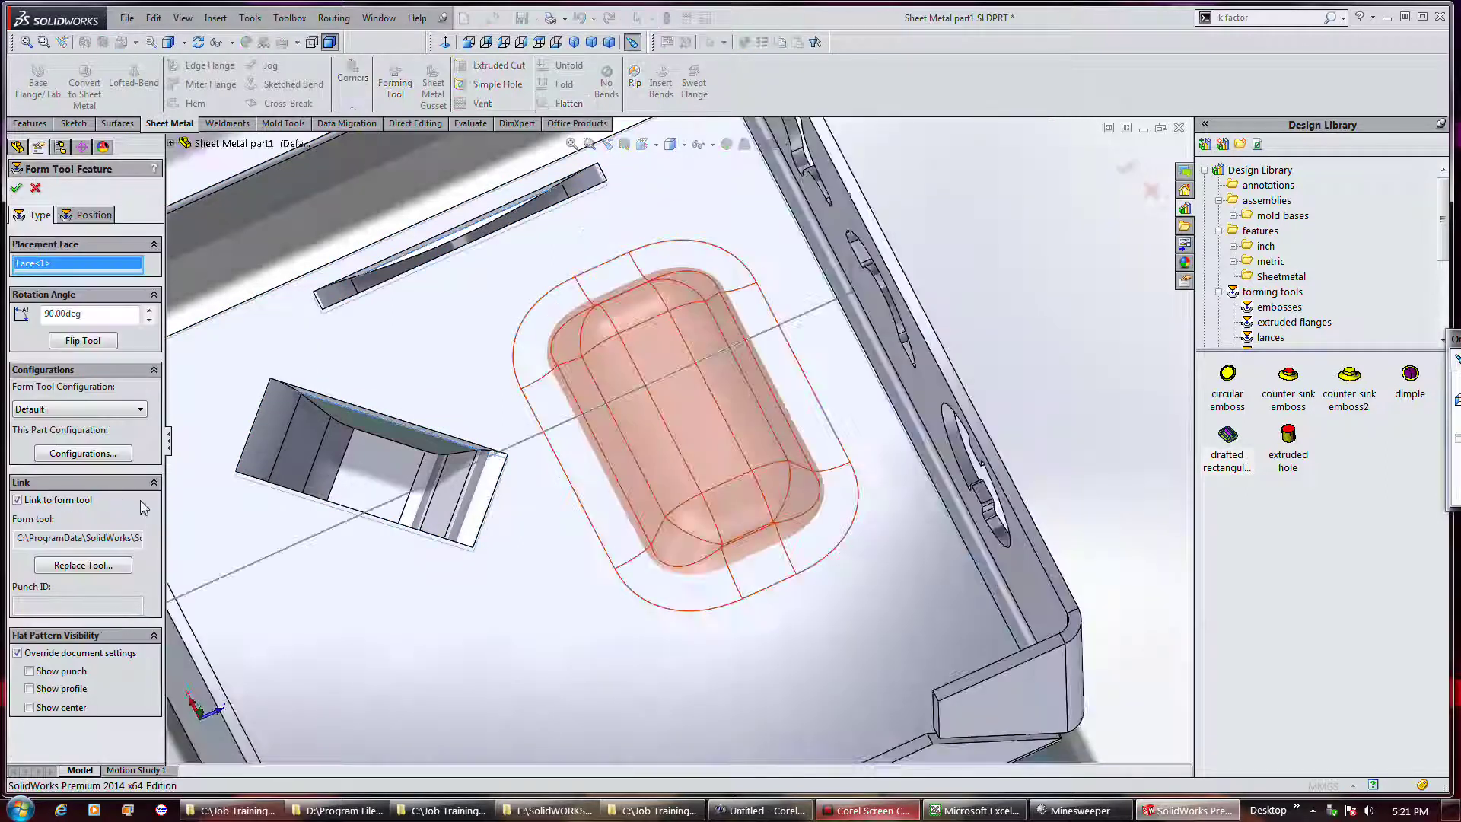
click(60, 654)
click(58, 654)
click(63, 673)
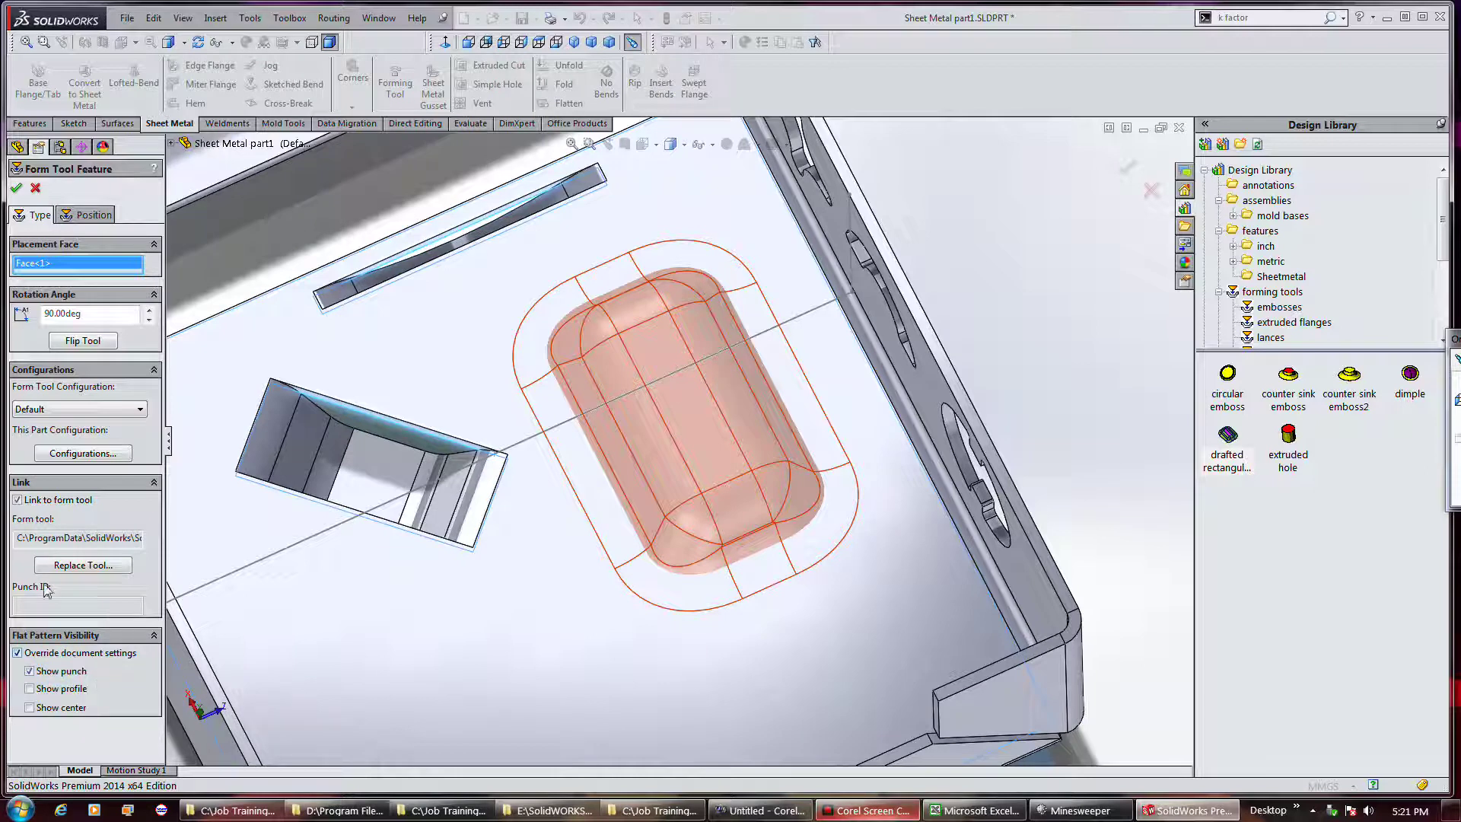
click(18, 188)
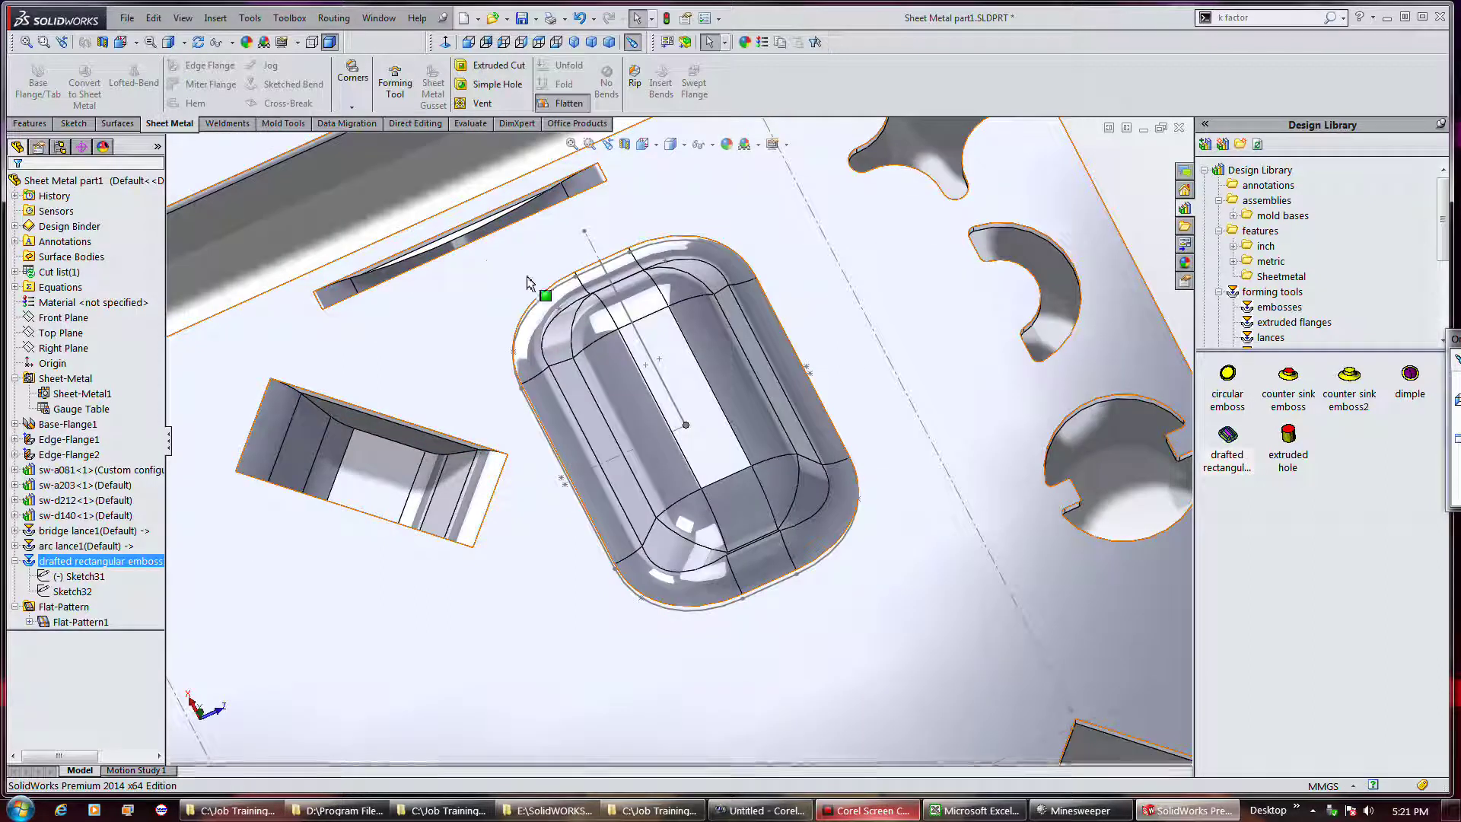
middle_drag(635, 351, 643, 248)
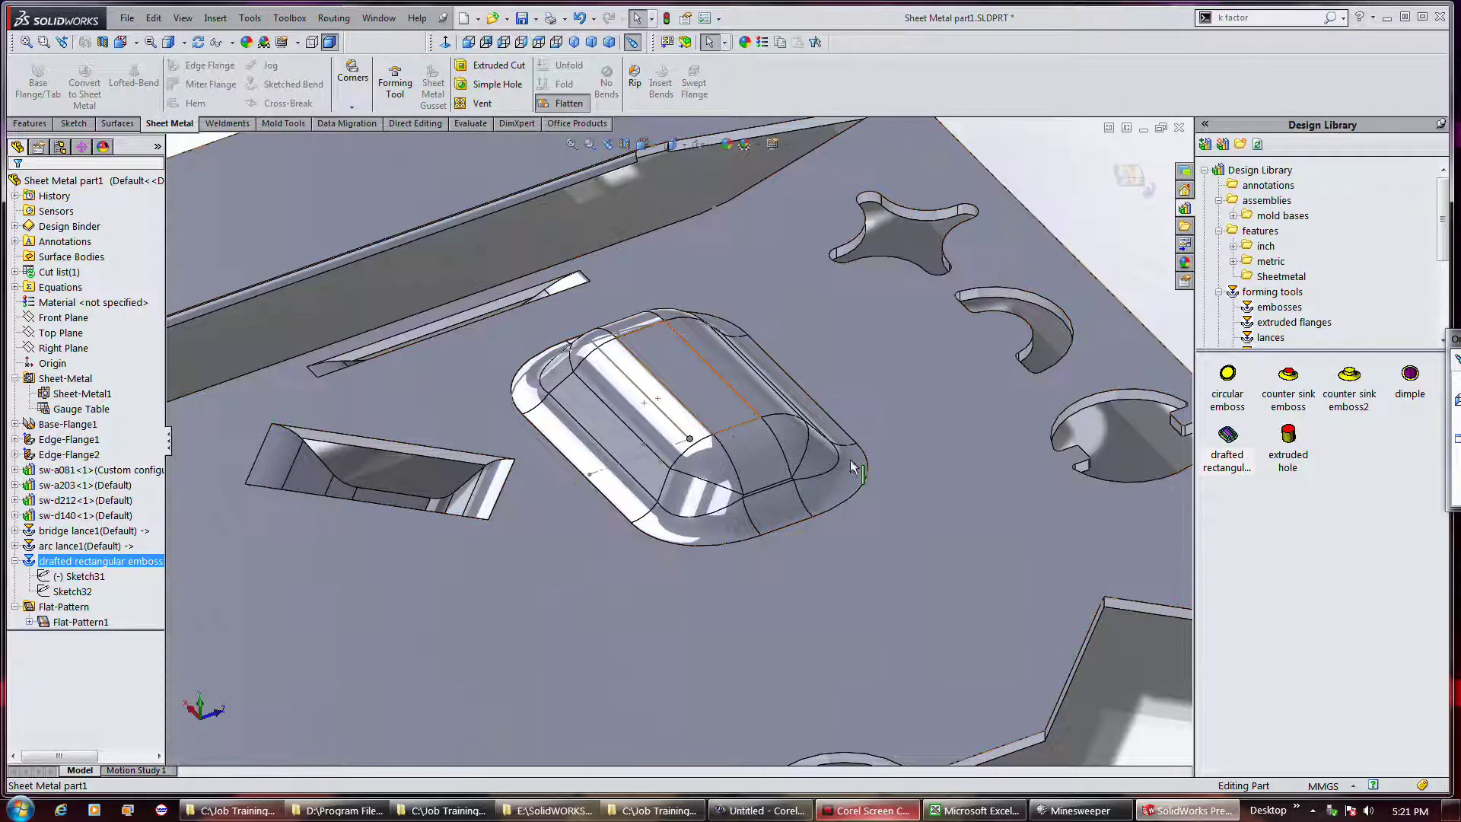
- Try to place the single rib forming tool from the ribs library folder on the flattened part's large face
drag(1443, 248, 1445, 301)
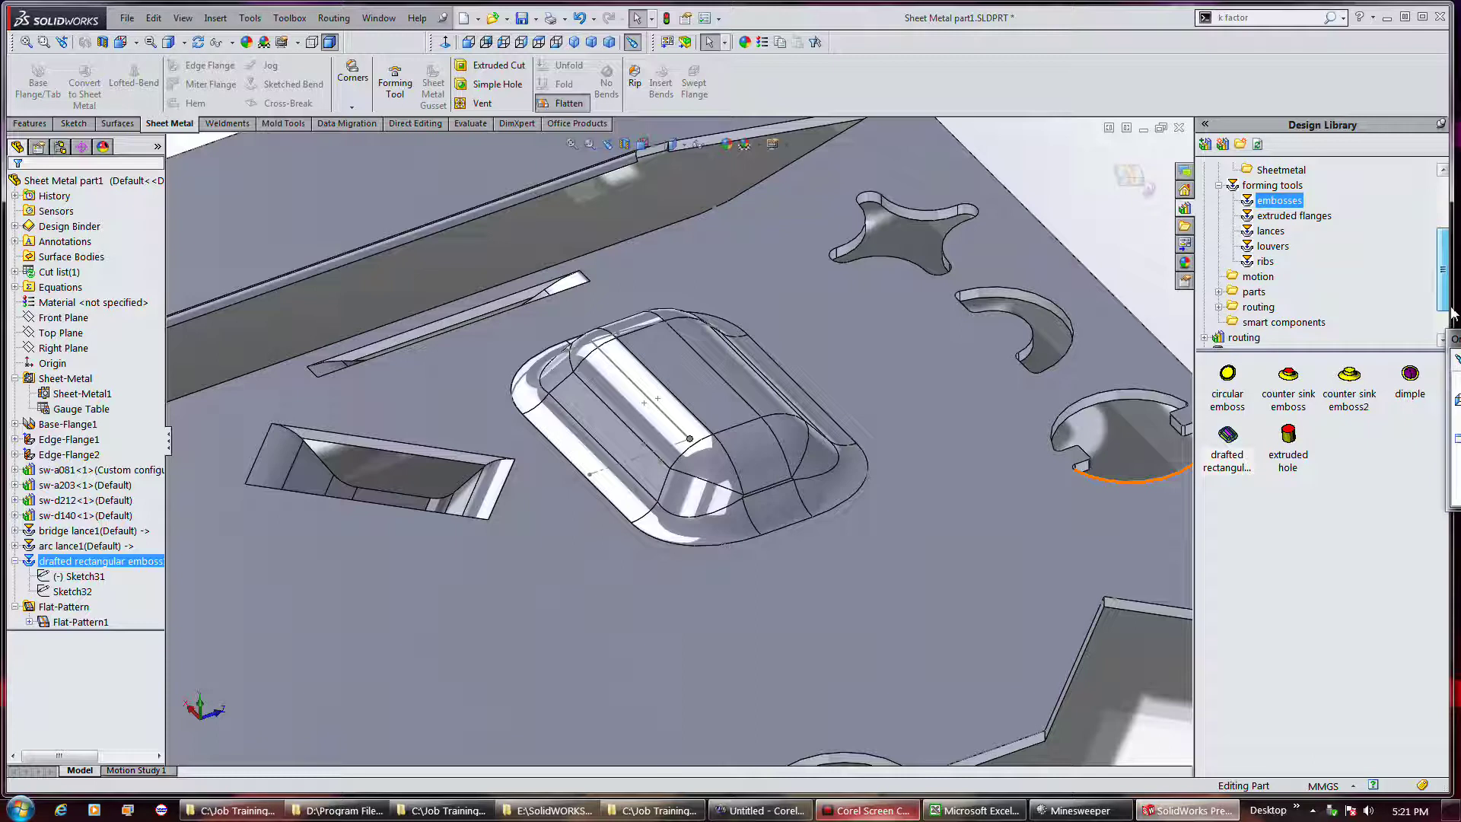
click(1263, 261)
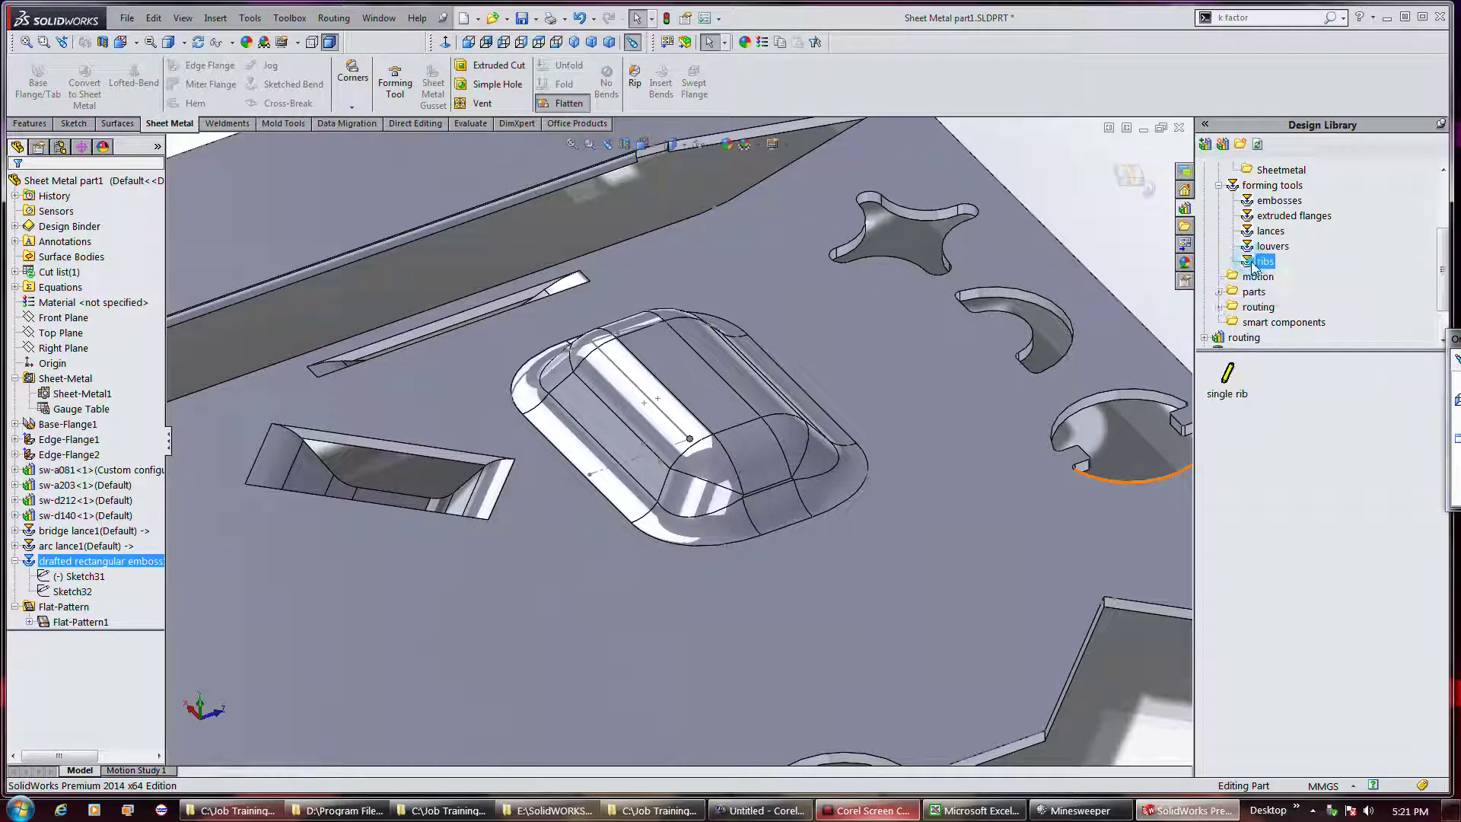
drag(1227, 374, 289, 605)
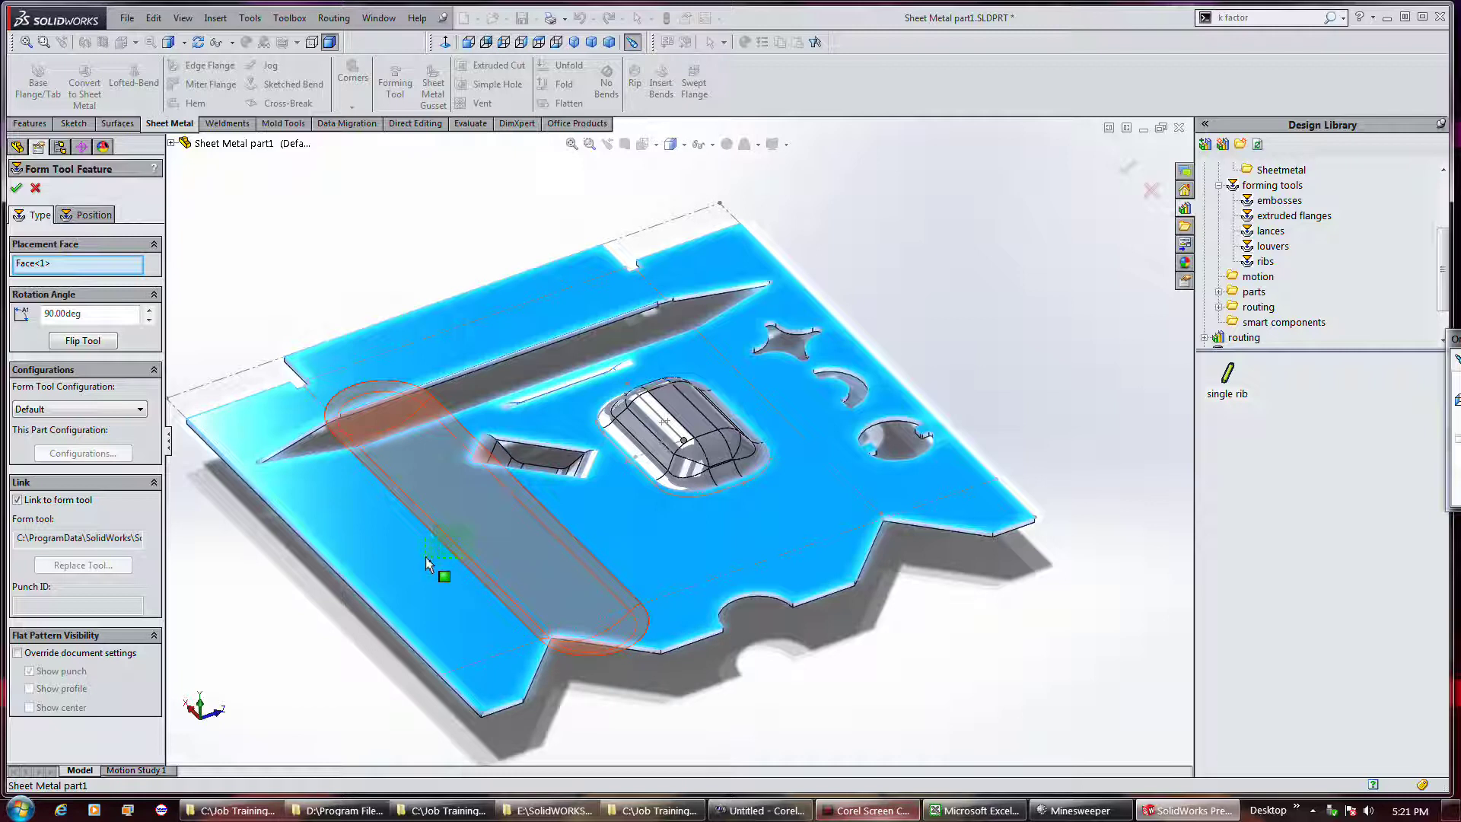
scroll(601, 370, up, 2)
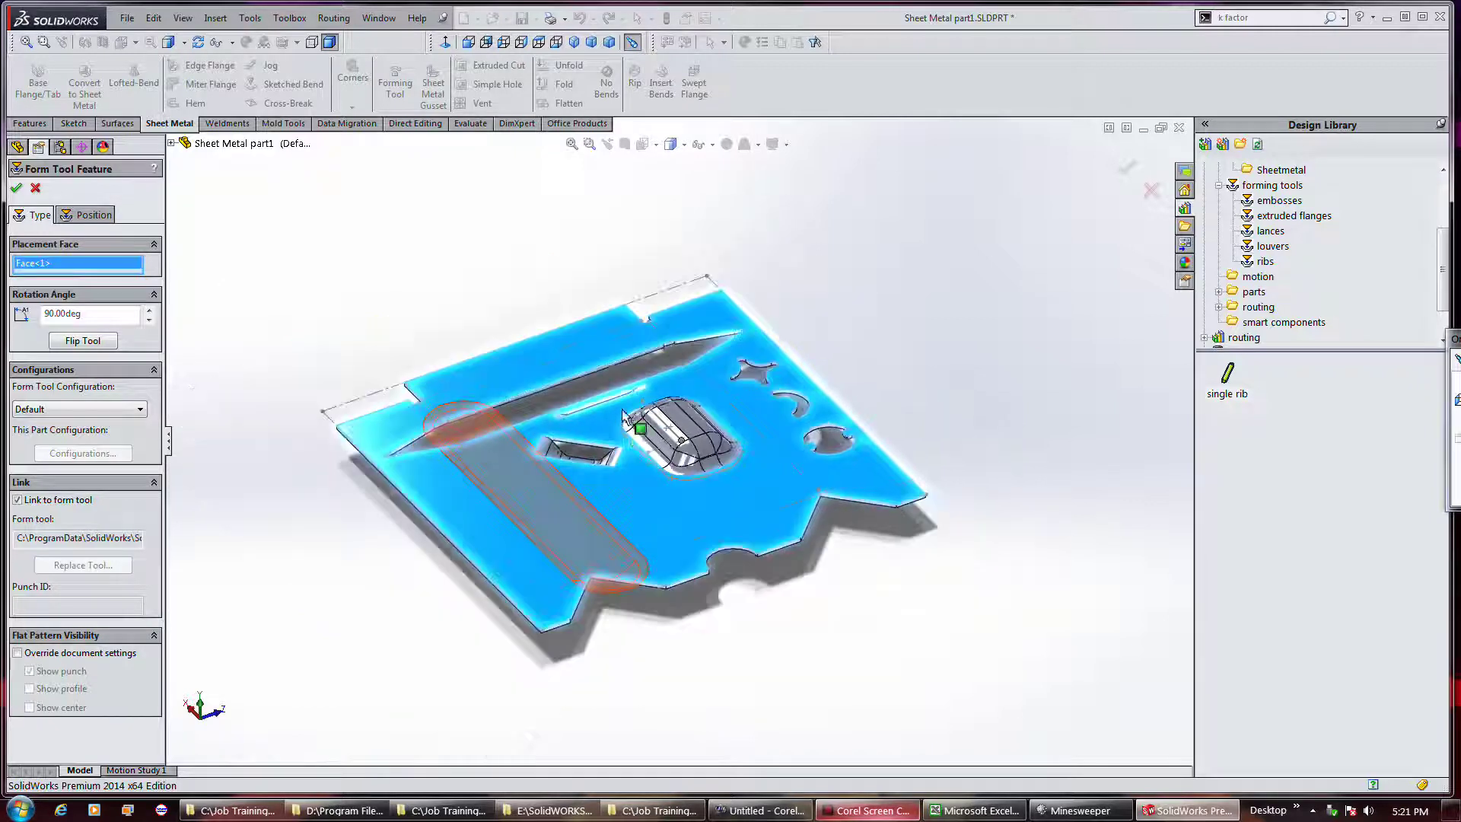
scroll(587, 424, down, 4)
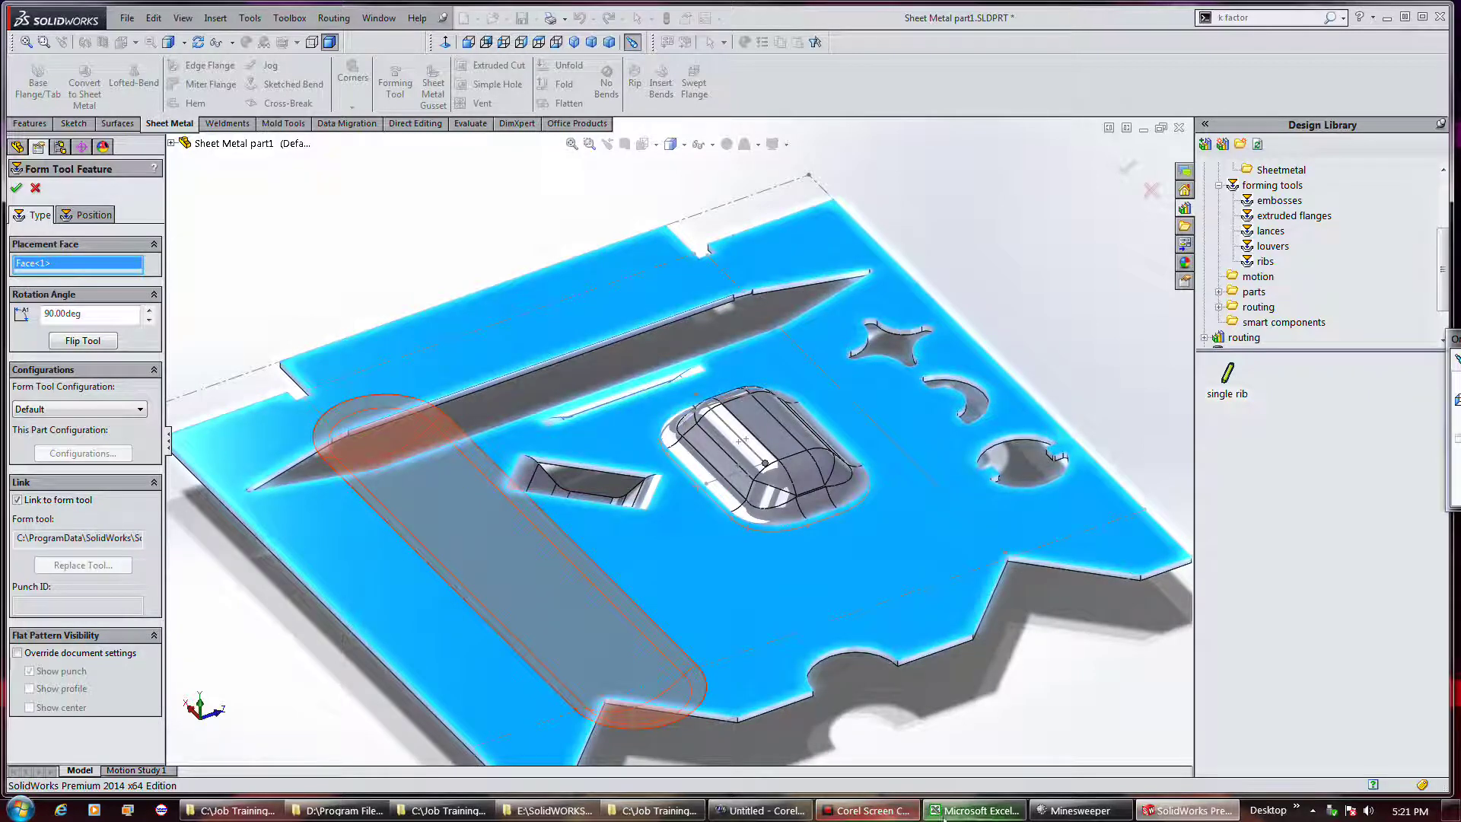
click(869, 811)
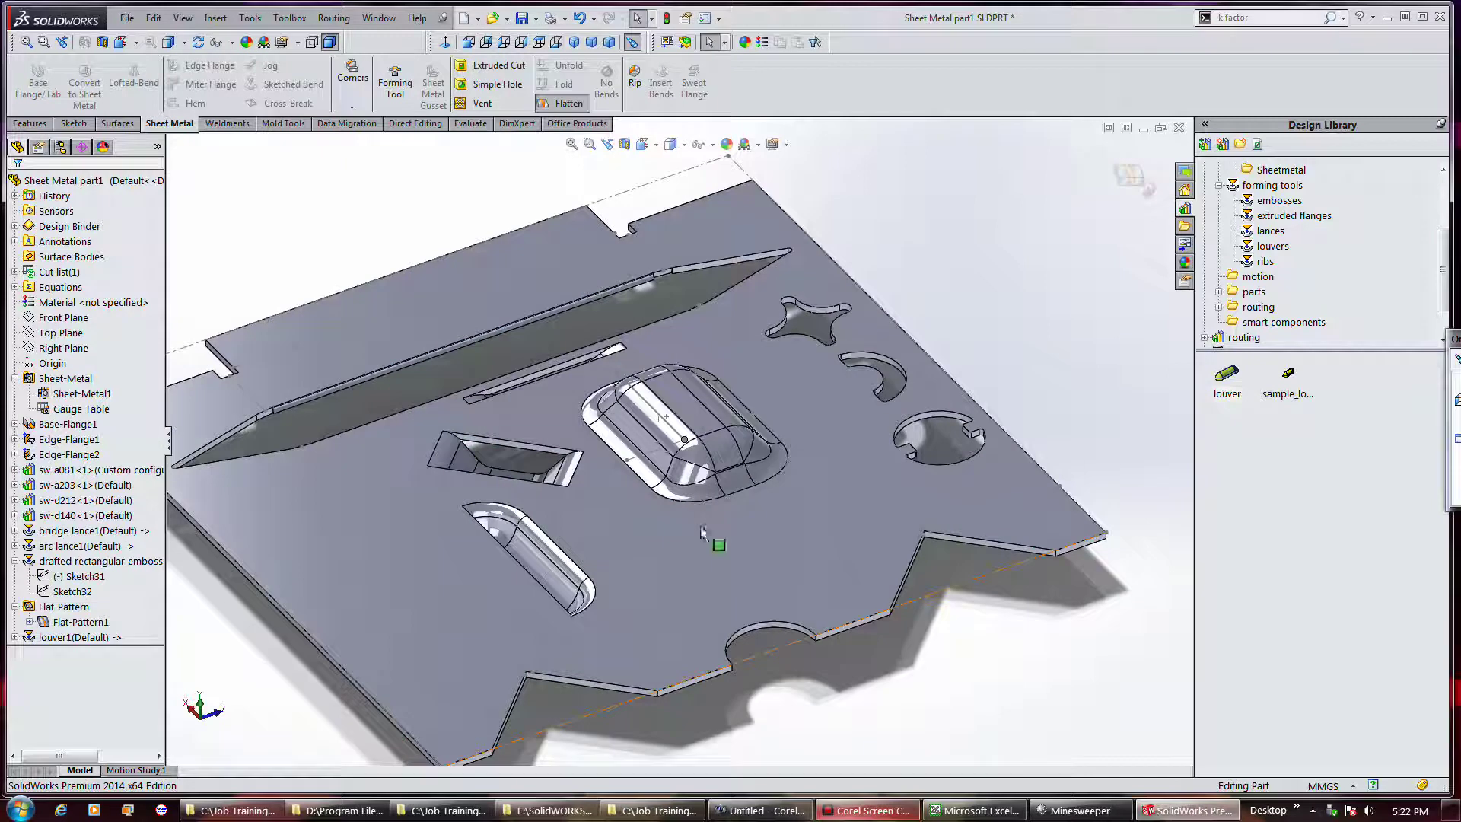
- Place the sample_louver forming tool in its W10 configuration on the face between the existing louver and the rectangular emboss
middle_drag(769, 517, 799, 440)
click(652, 555)
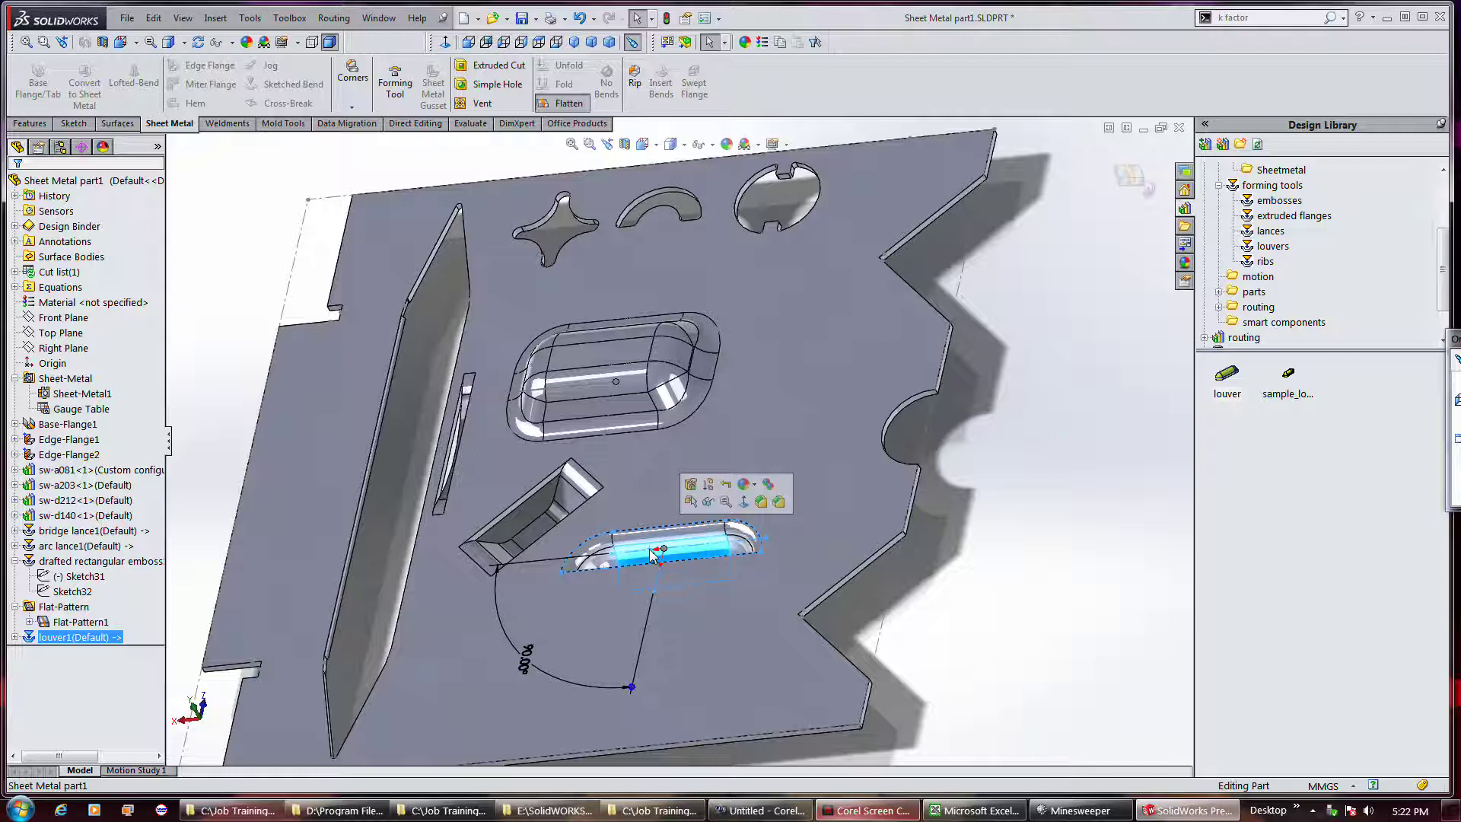
mouse_move(1299, 383)
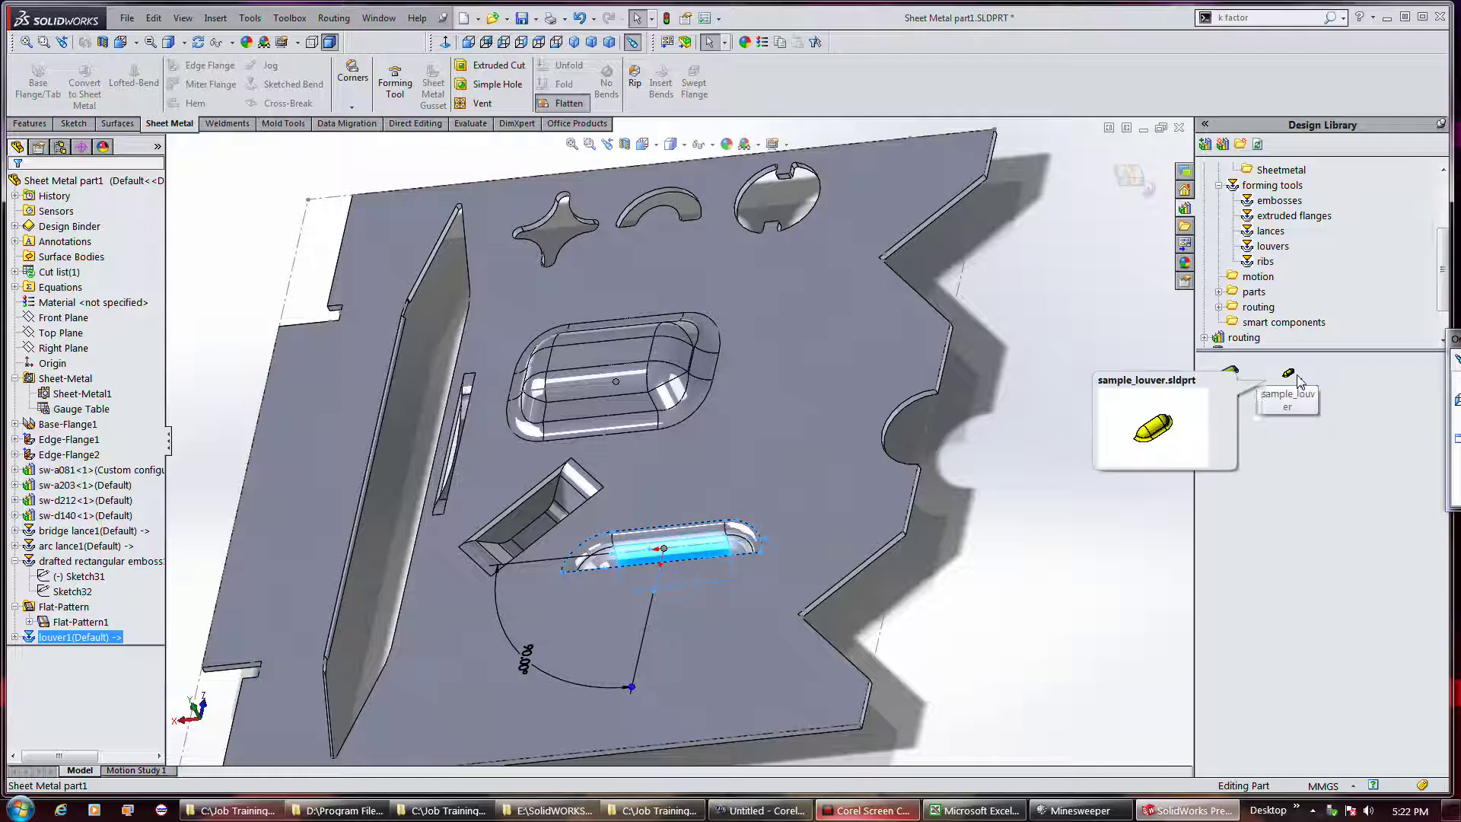
drag(1299, 383, 685, 481)
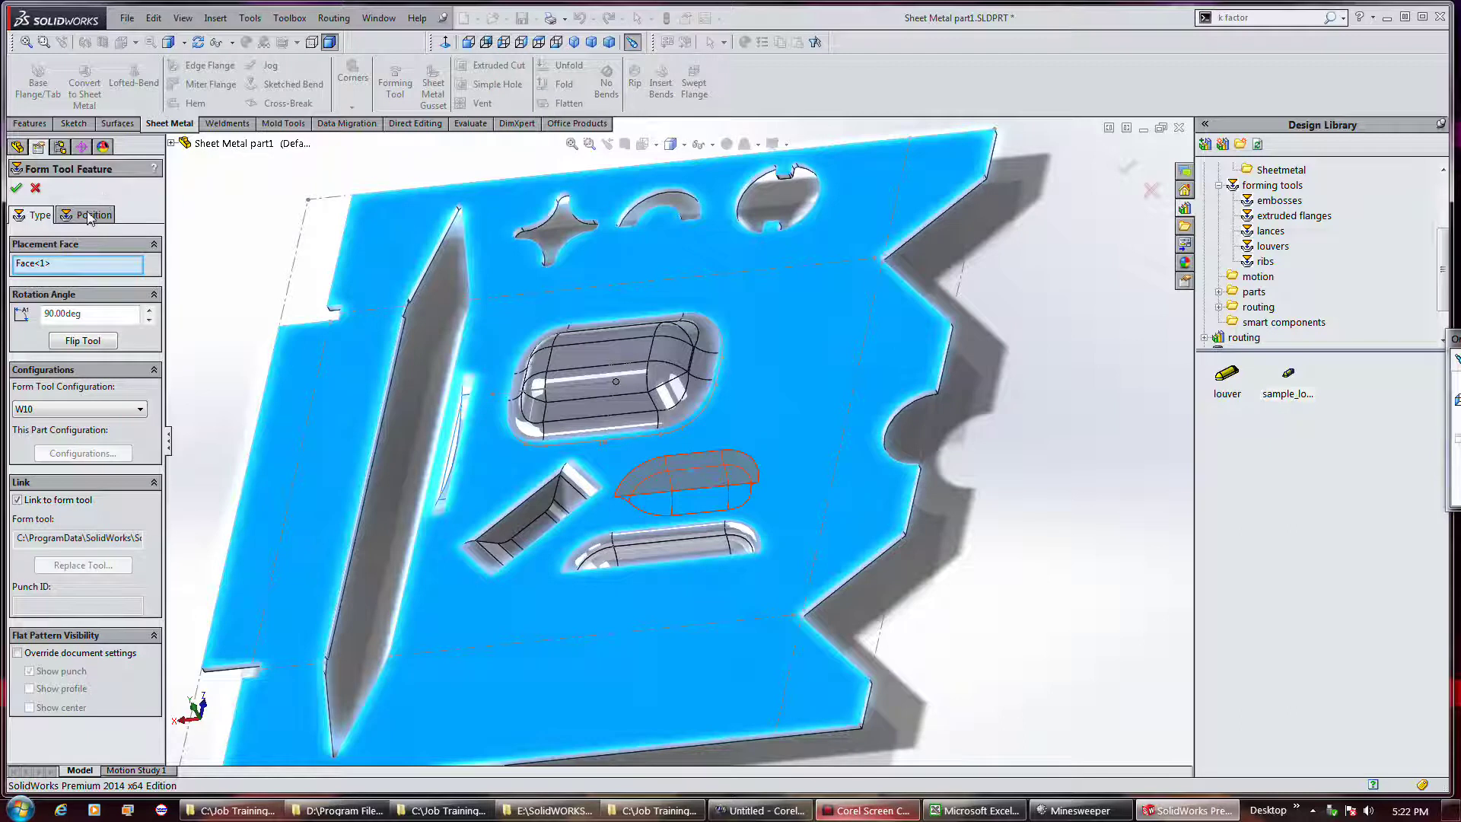
click(16, 187)
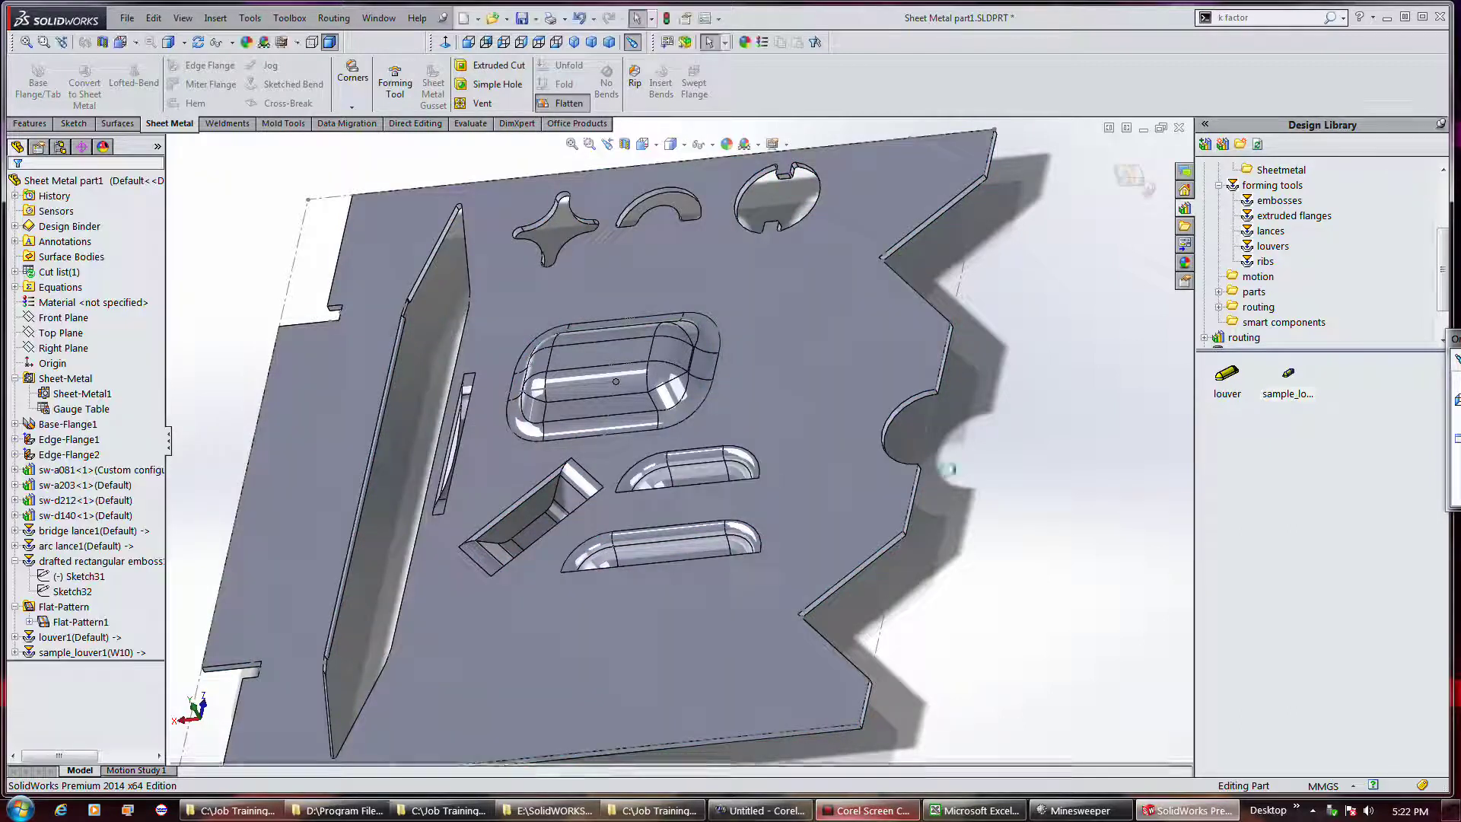
mouse_move(1050, 463)
middle_down()
mouse_move(946, 307)
mouse_move(875, 261)
mouse_move(833, 277)
mouse_move(1050, 401)
mouse_move(1049, 455)
middle_up()
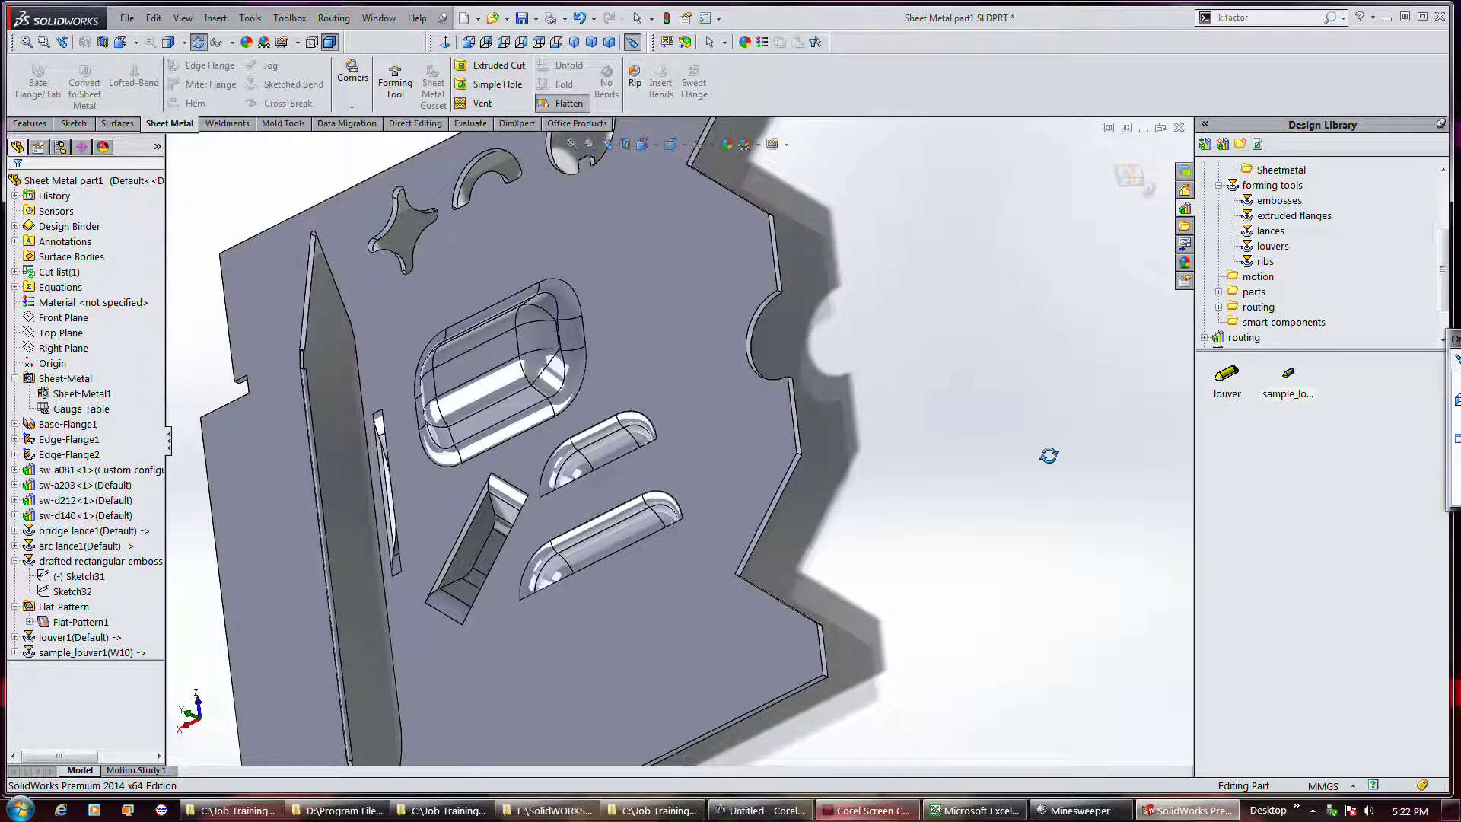
key(Escape)
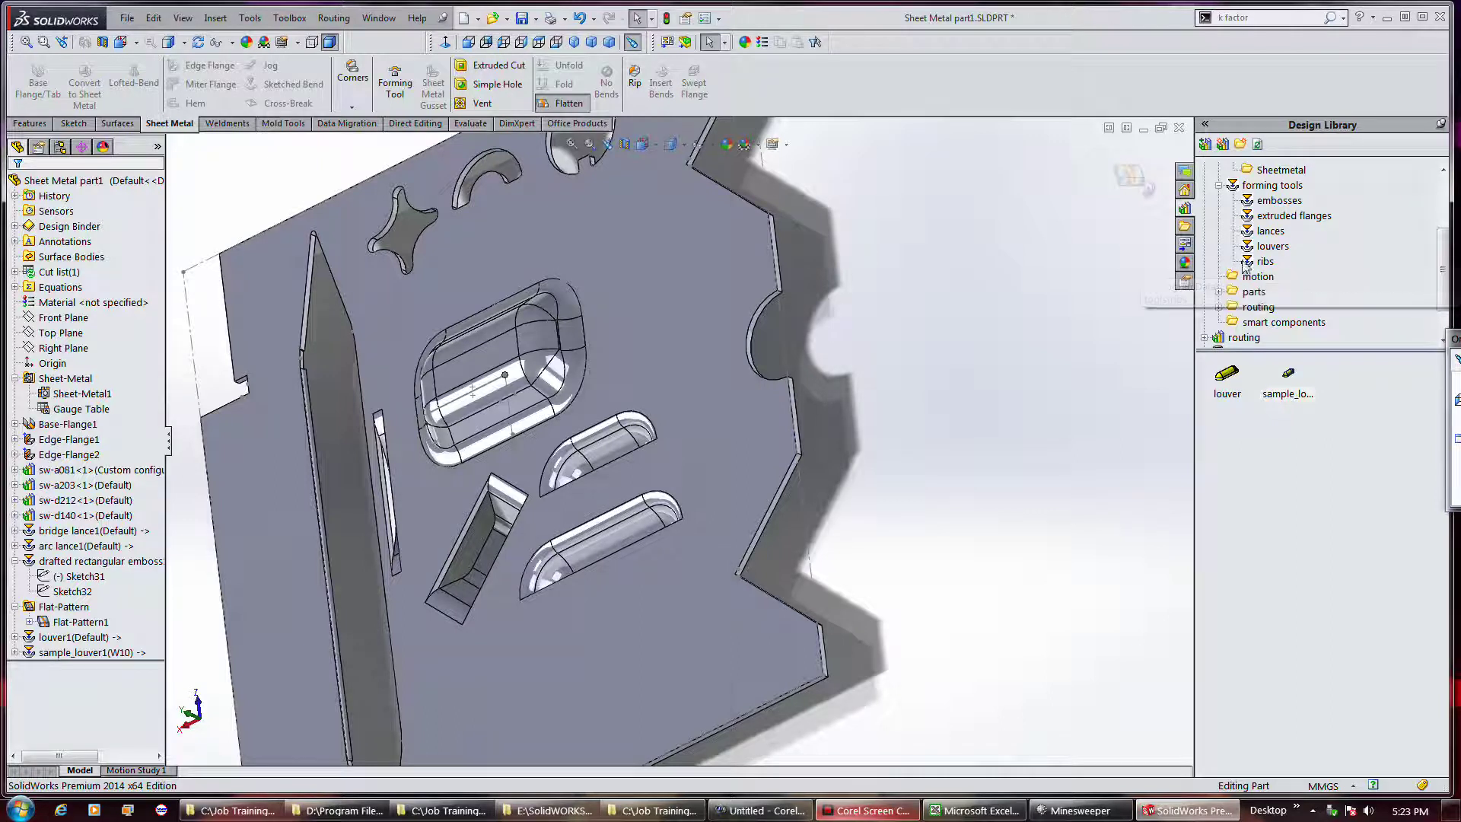
key(shift+z)
key(z)
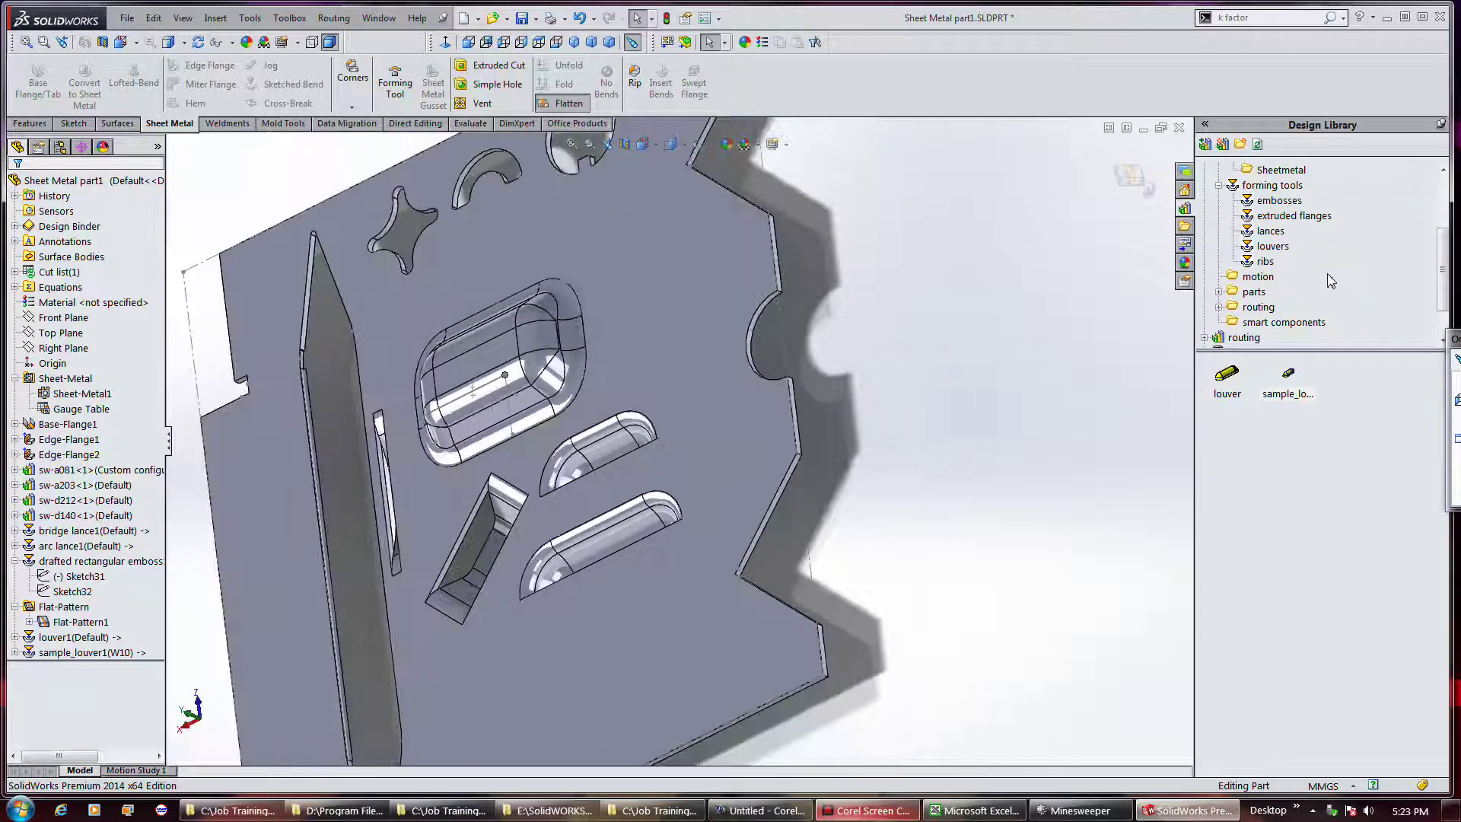
scroll(1317, 274, up, 3)
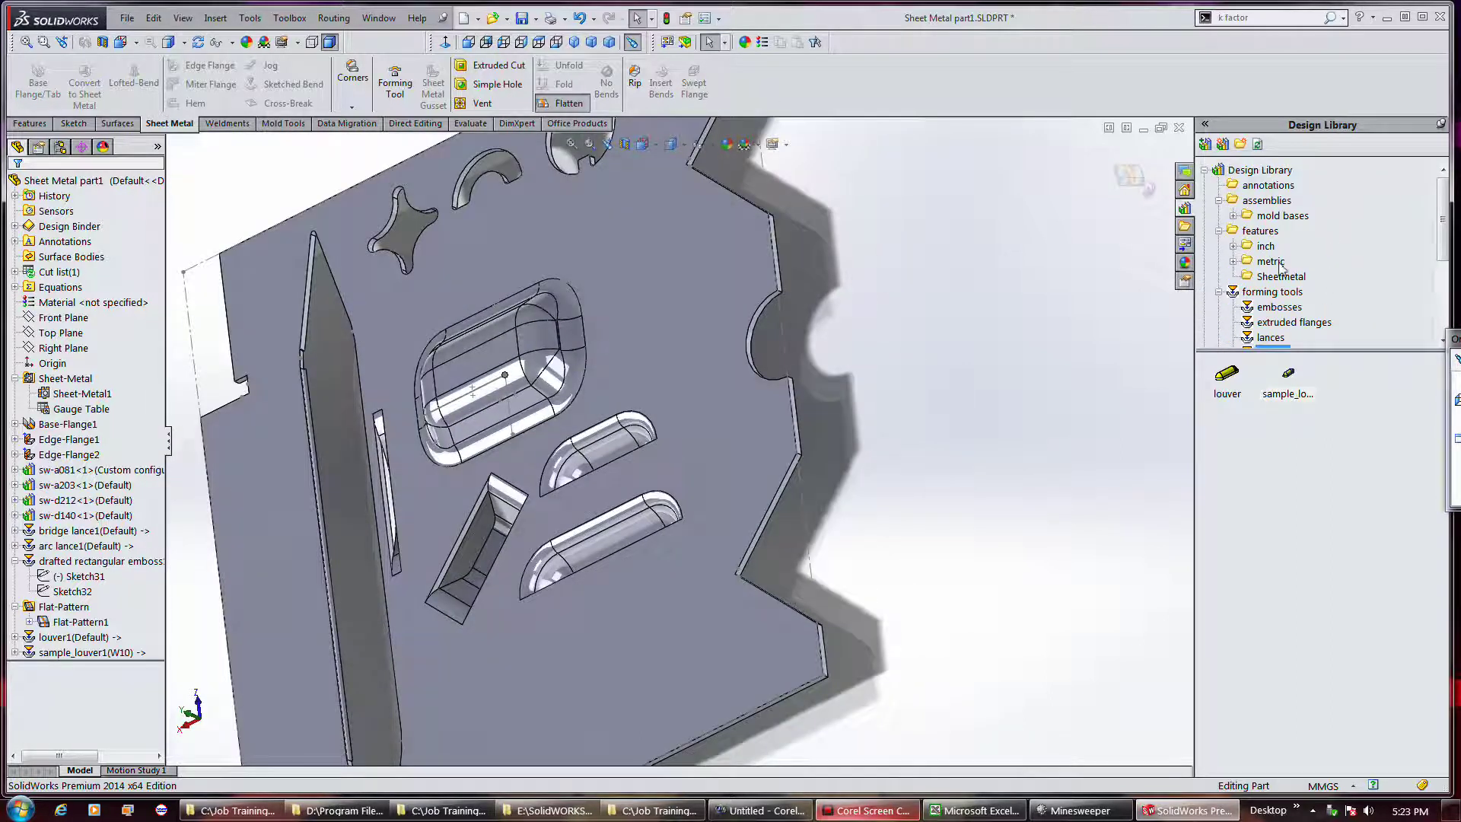
- Browse the Design Library's inch features, Sheetmetal, sample mold action and parts folders to examine what reusable content they offer
click(1234, 246)
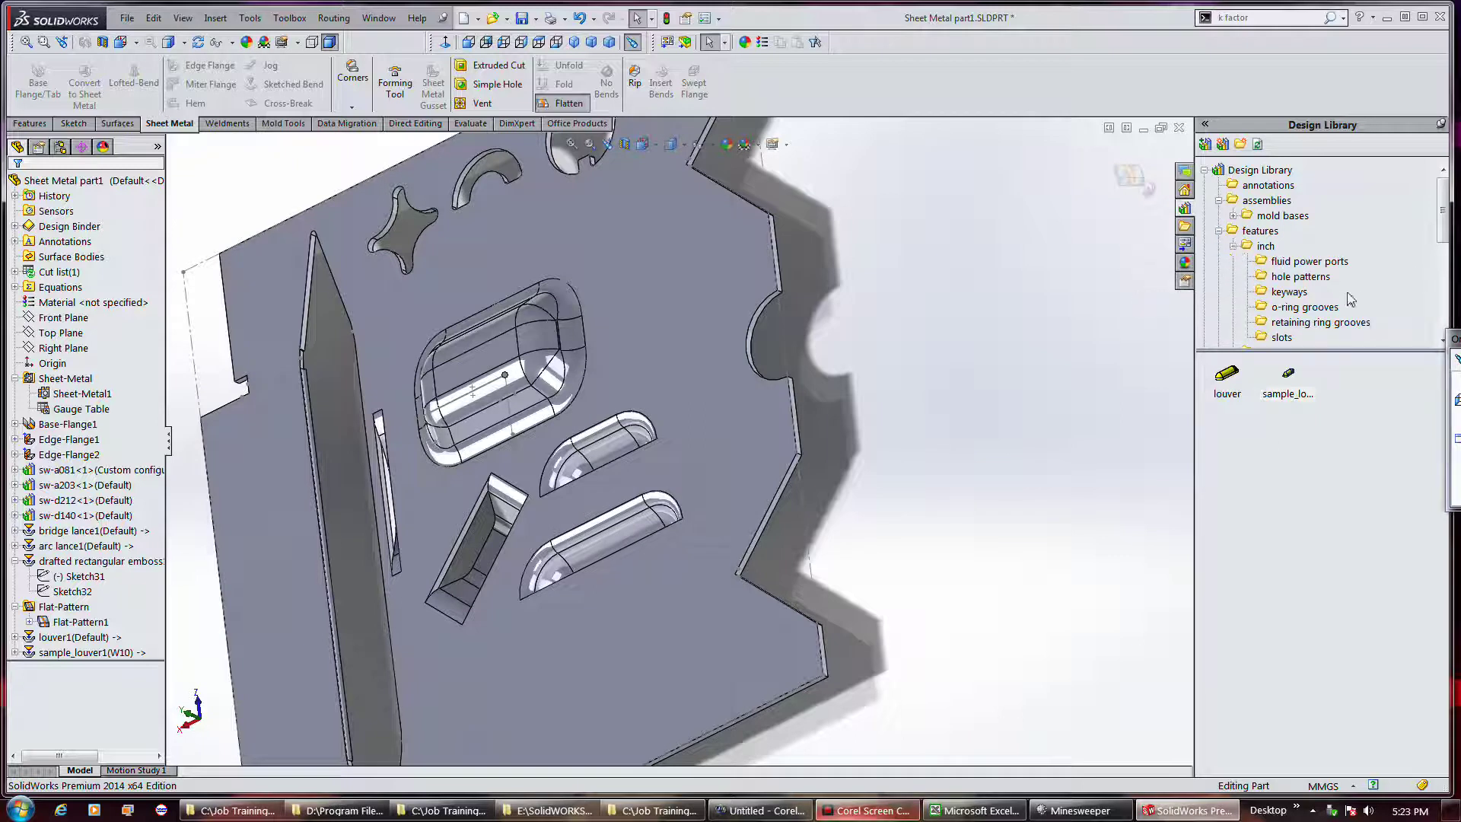
scroll(1306, 306, down, 2)
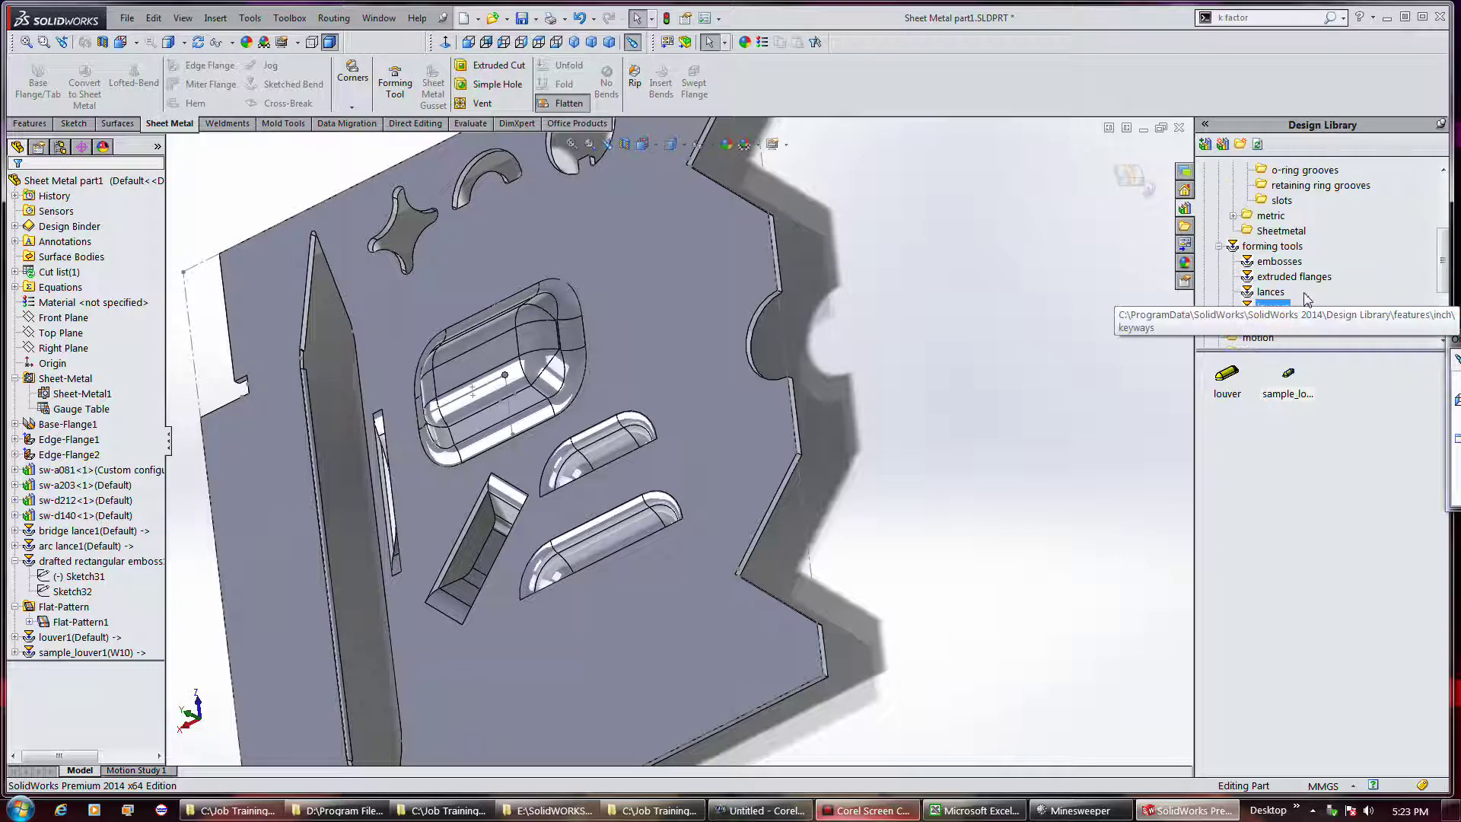
click(1282, 278)
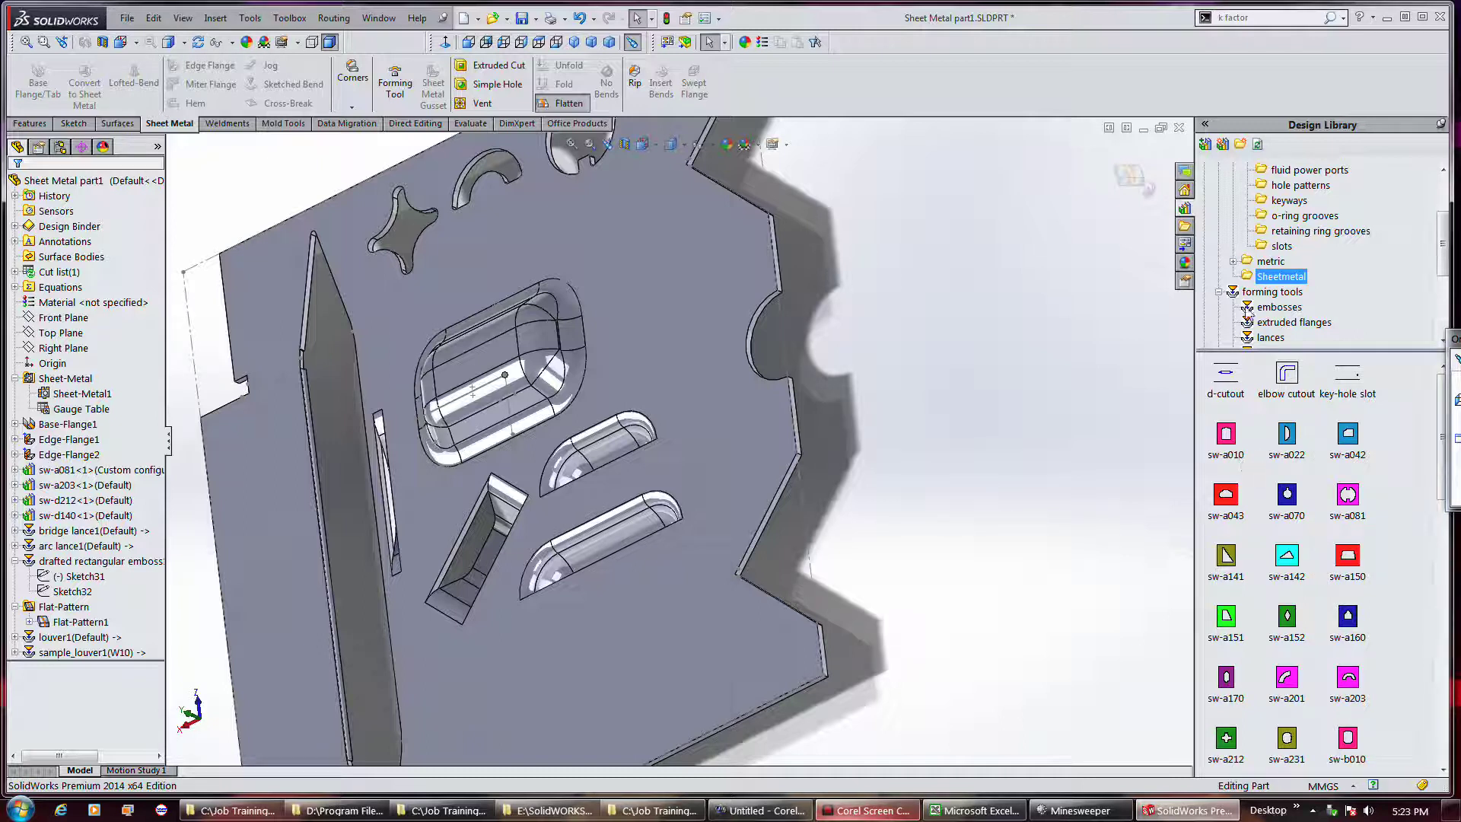
scroll(1256, 306, up, 2)
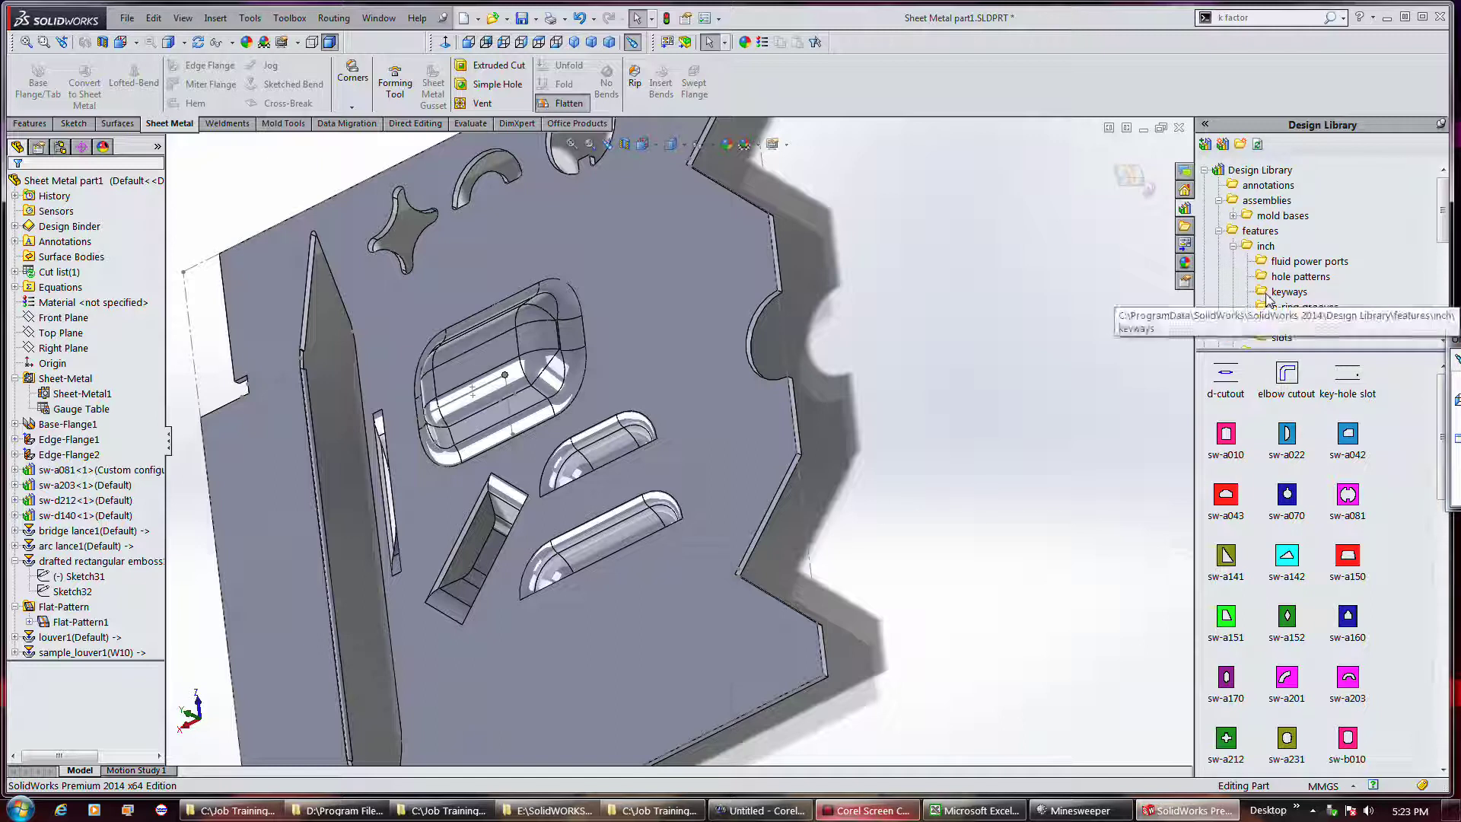
click(1234, 216)
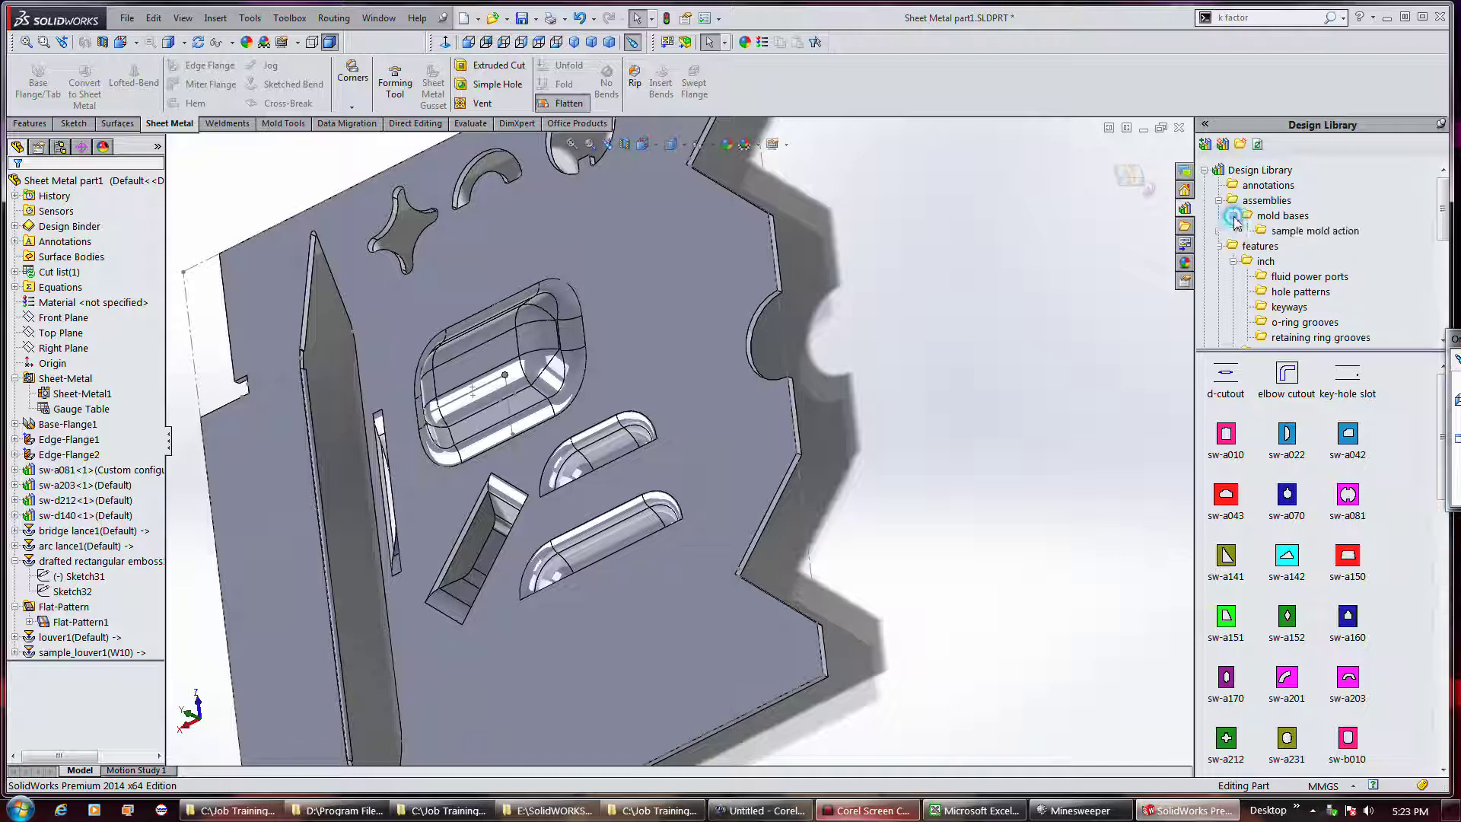
click(1294, 233)
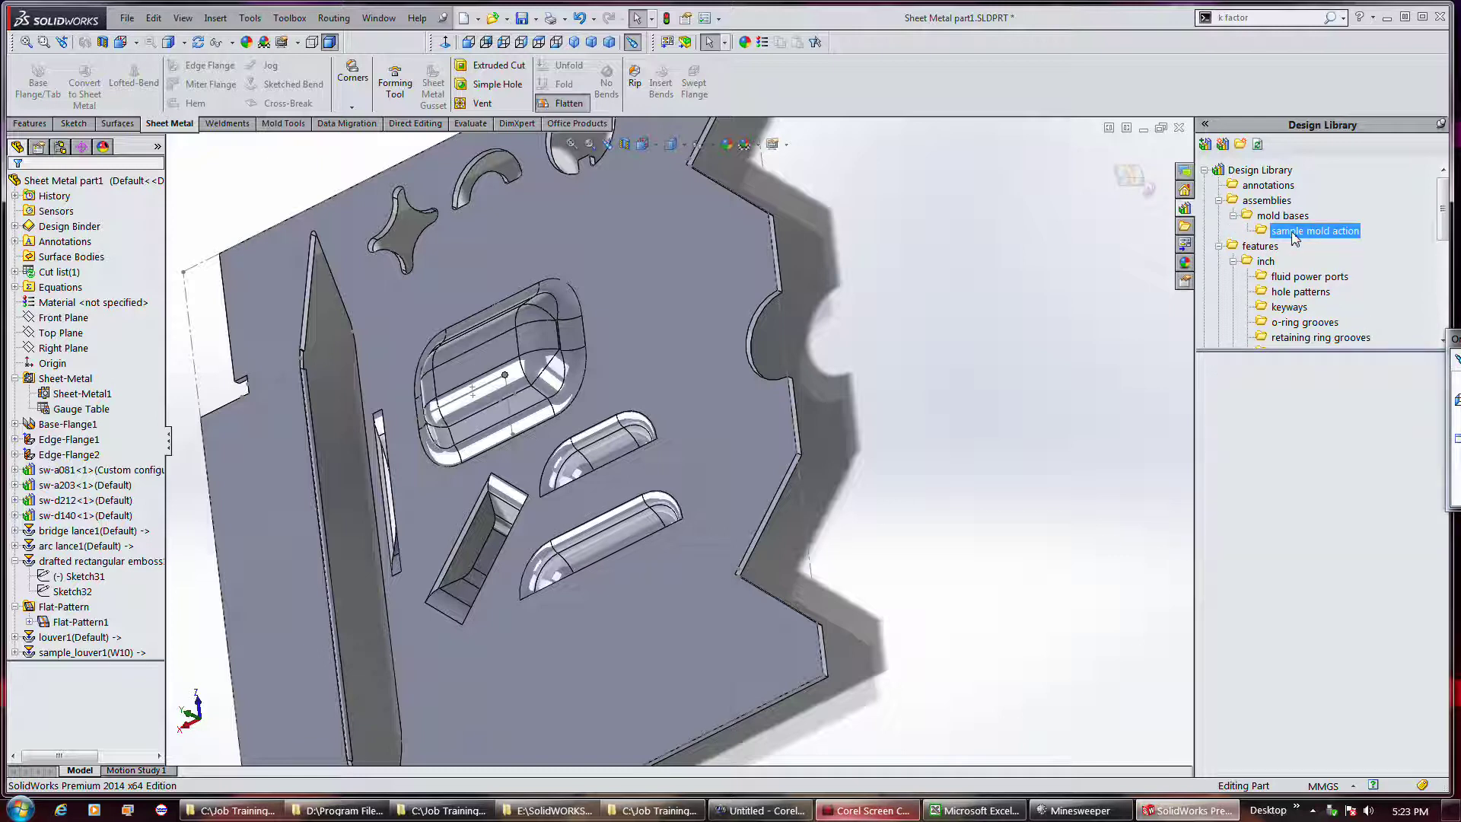
scroll(1293, 236, down, 4)
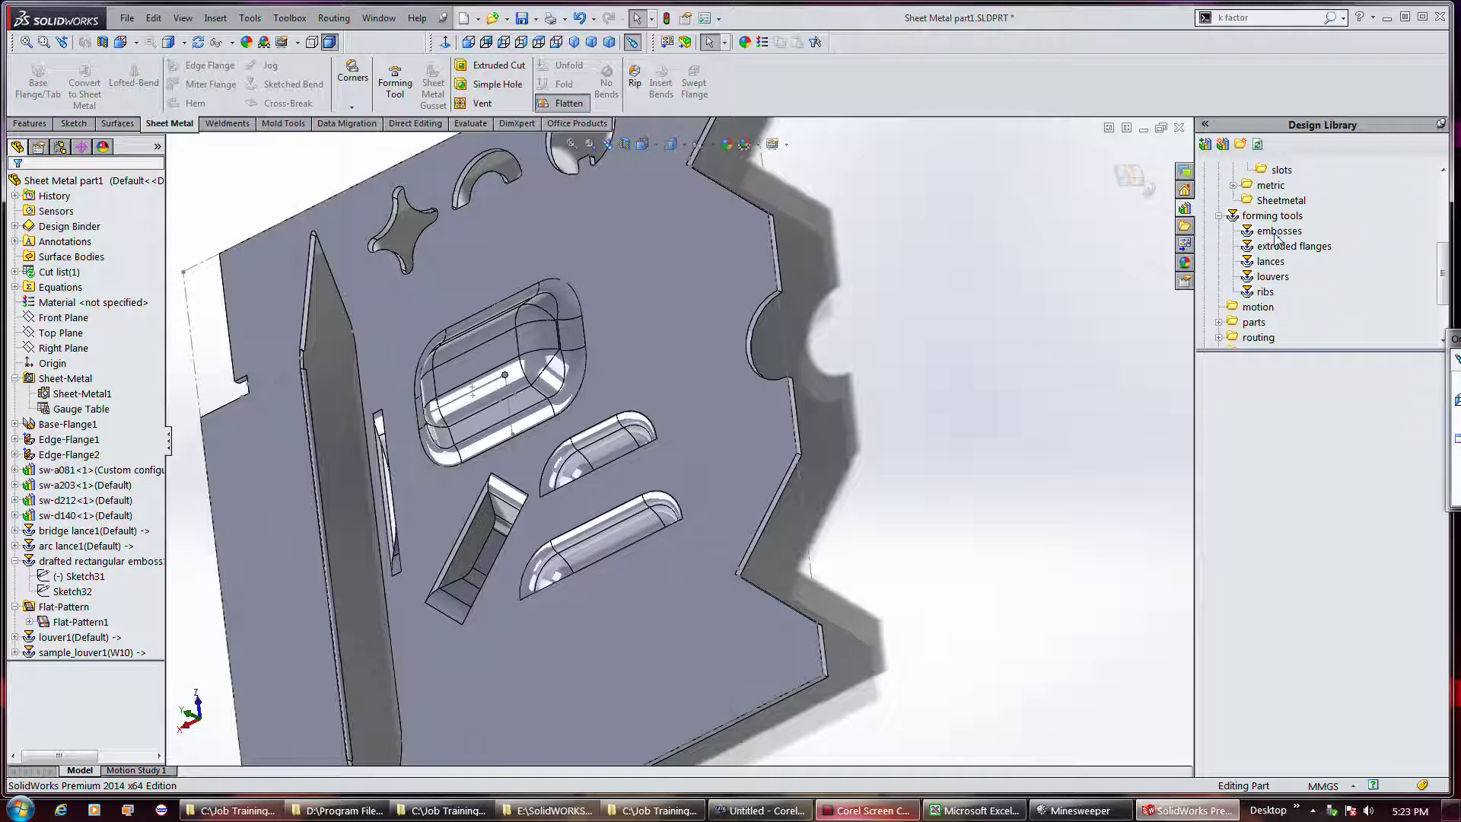
scroll(1275, 238, down, 1)
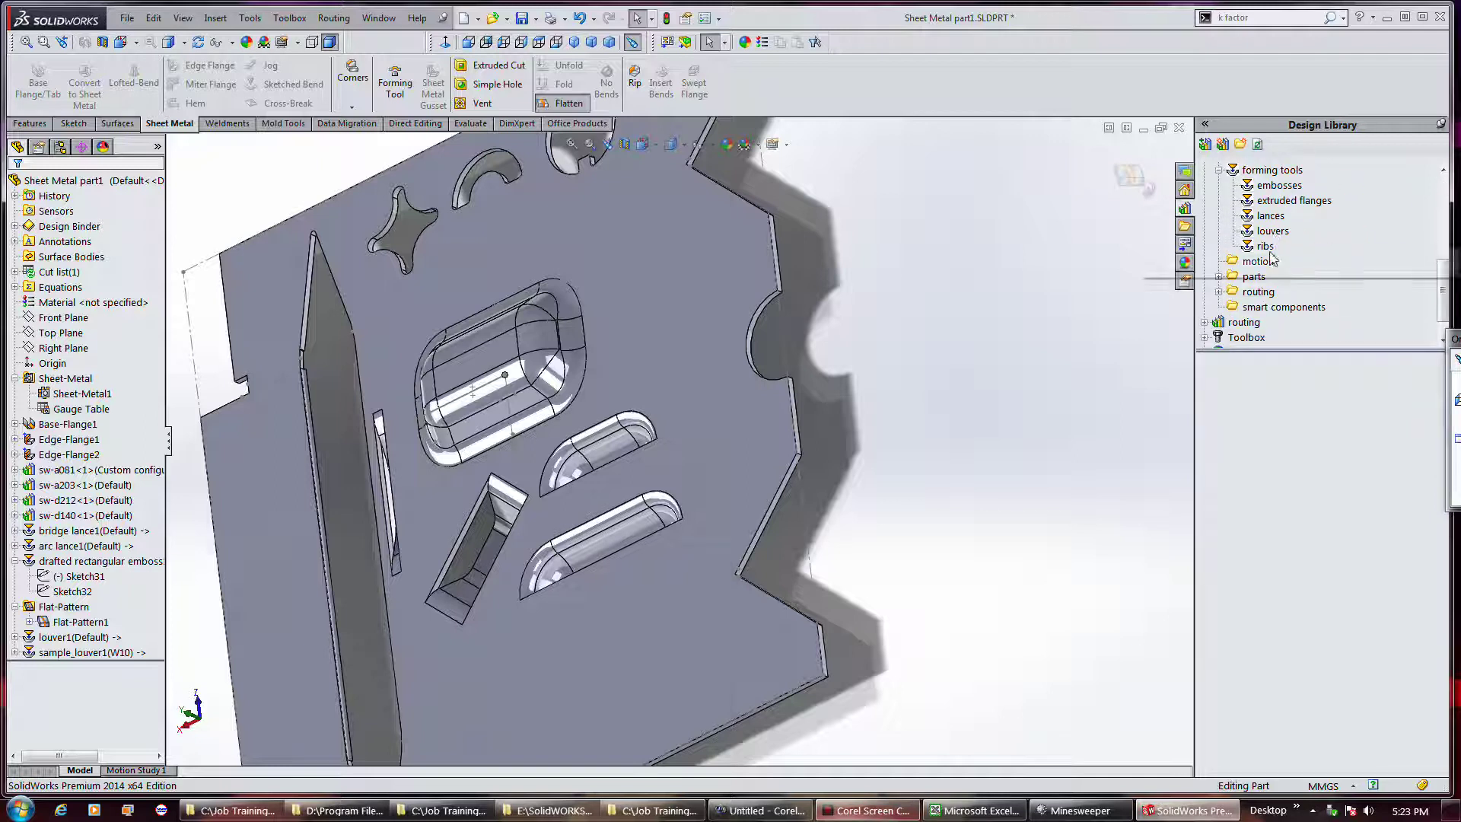
click(1219, 278)
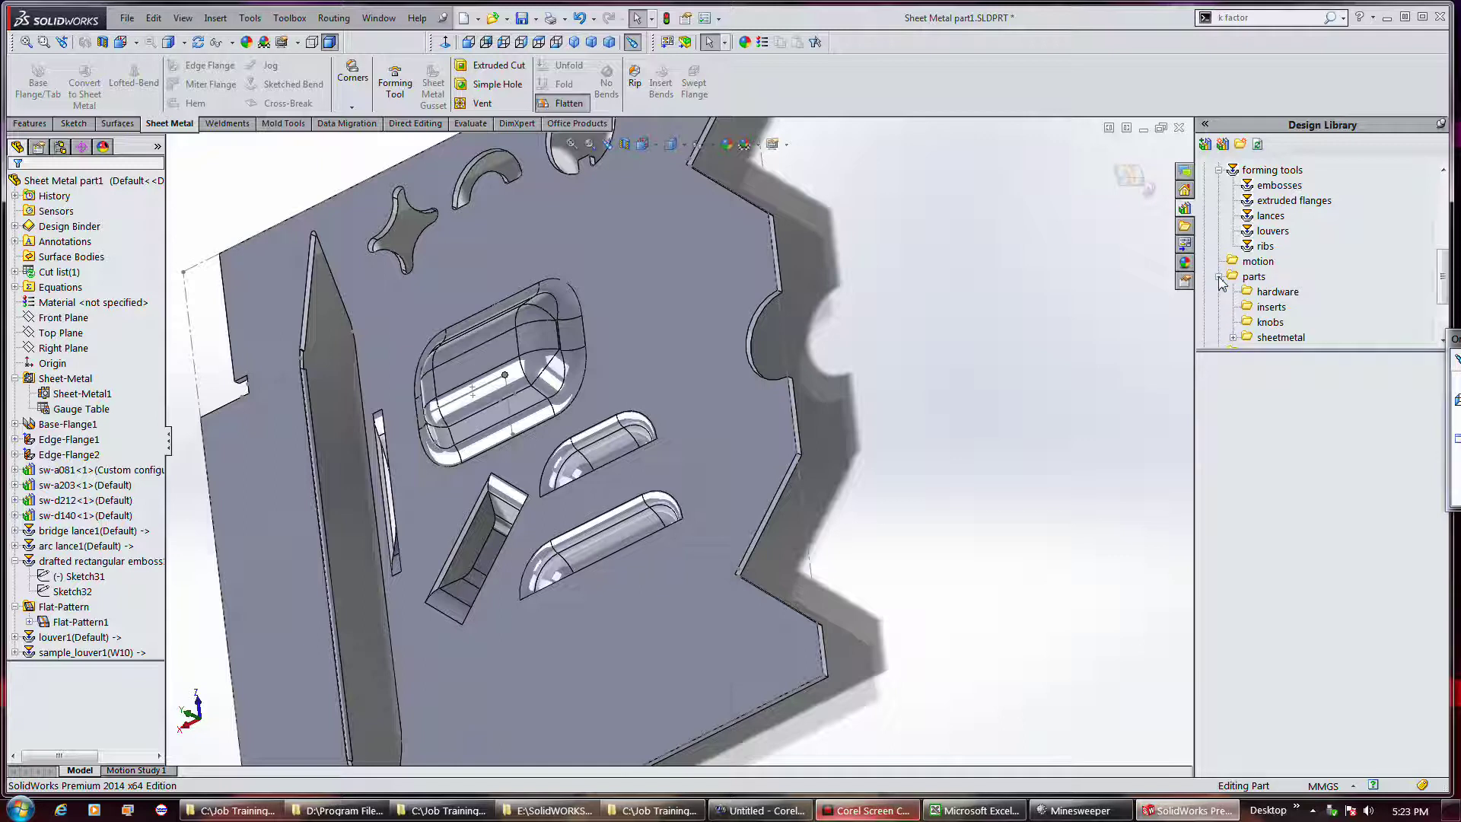
click(1219, 278)
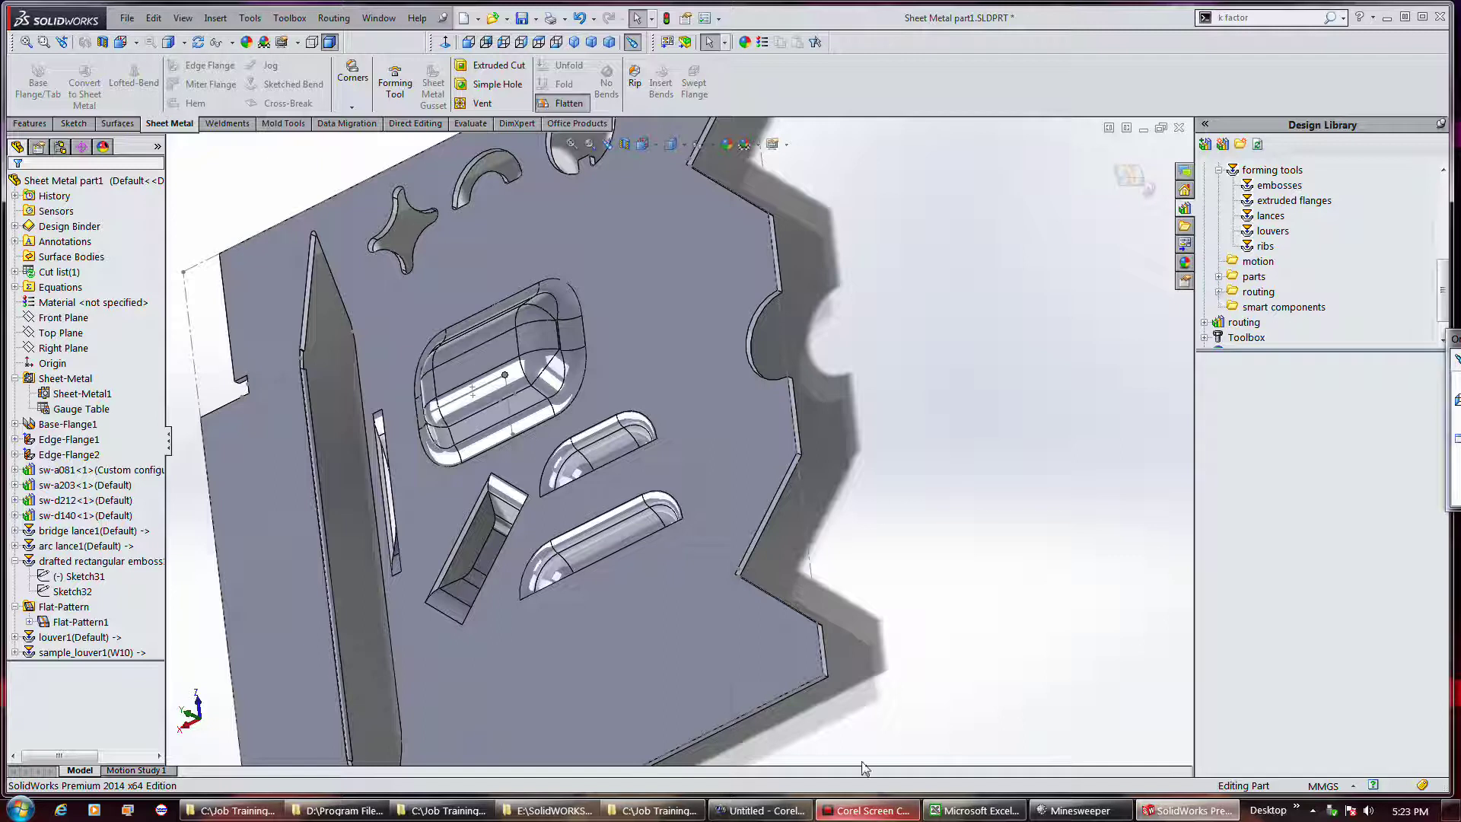